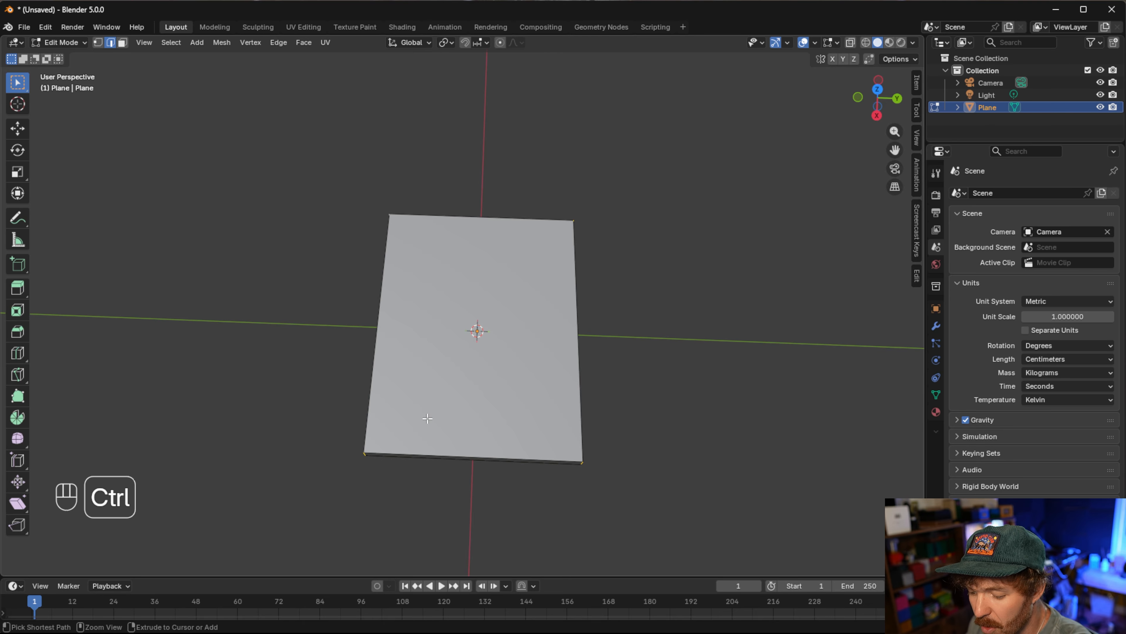
Bevel the plate's four corner edges with an offset of about 1.57 cm and 8 segments
key("ctrl+b")
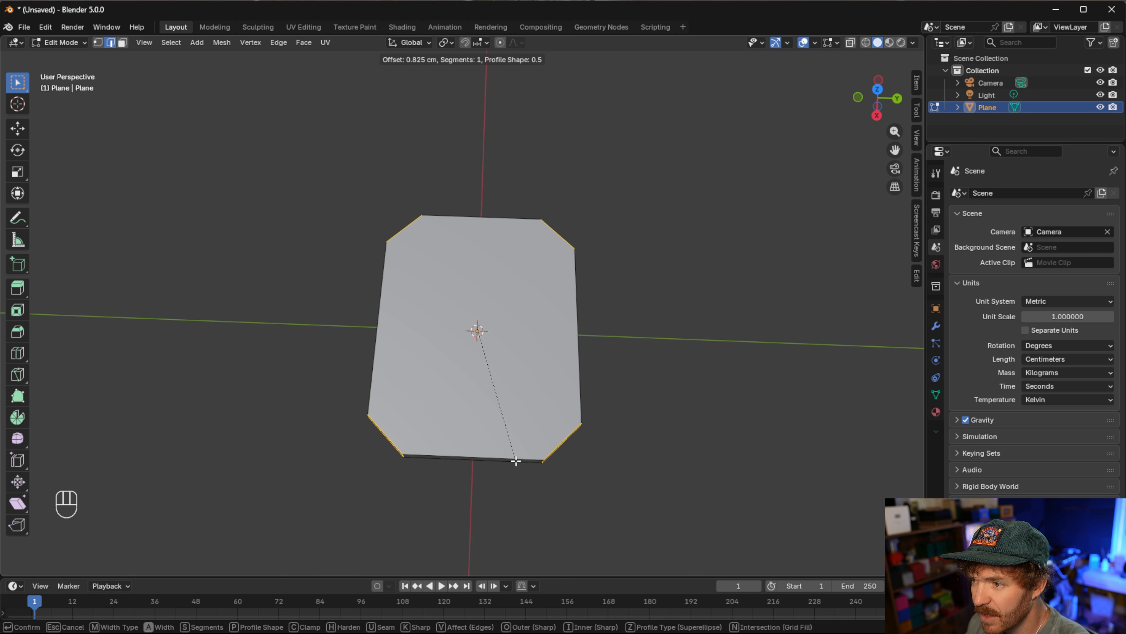
scroll(507, 479, "up", 2)
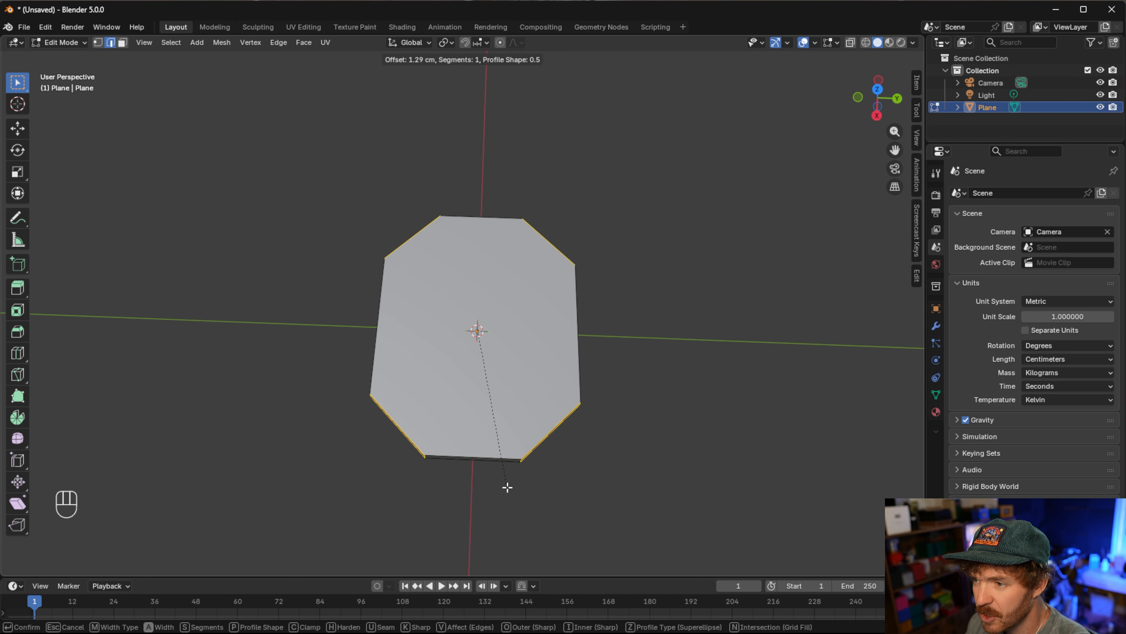
scroll(534, 515, "up", 2)
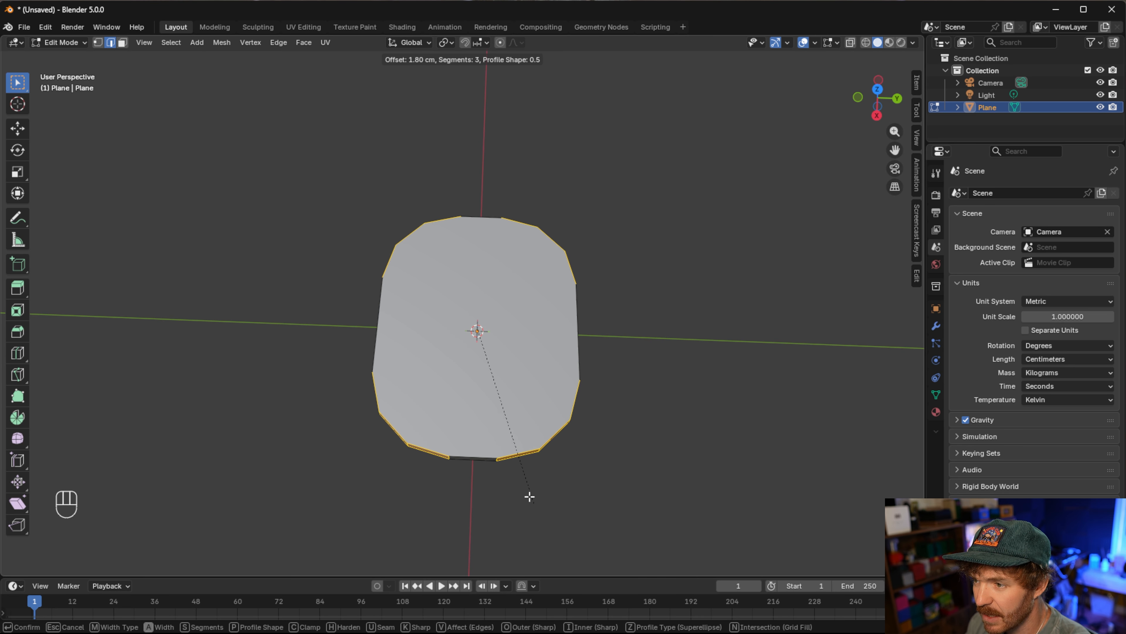
scroll(523, 490, "up", 2)
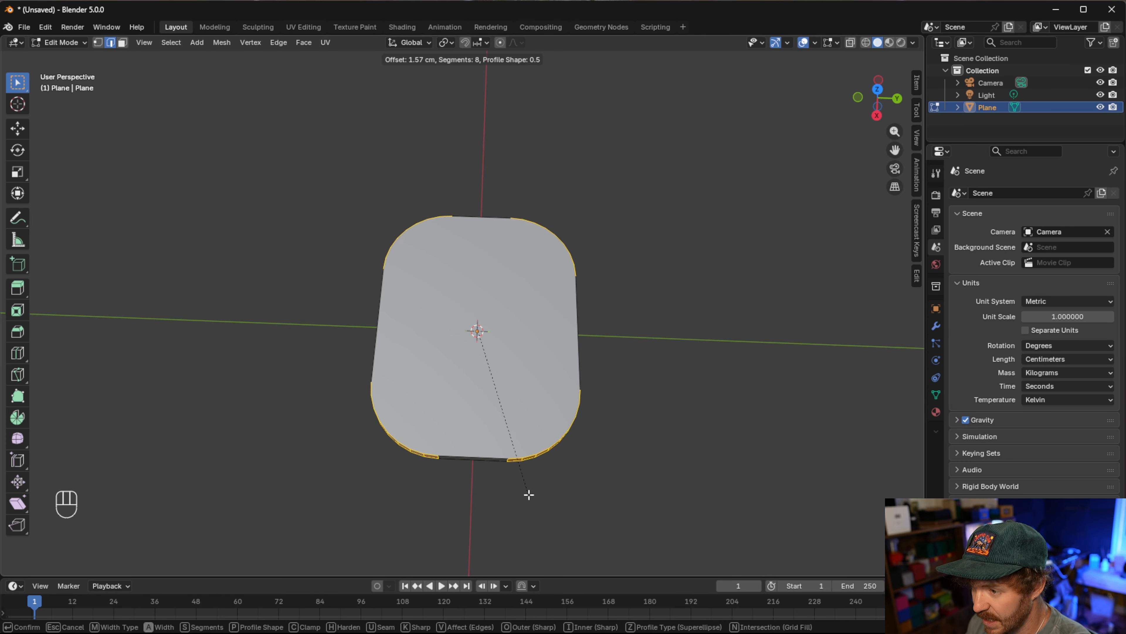
left_click(528, 488)
middle_click_drag(527, 488, 518, 468)
left_click(342, 407)
middle_click_drag(361, 416, 370, 418)
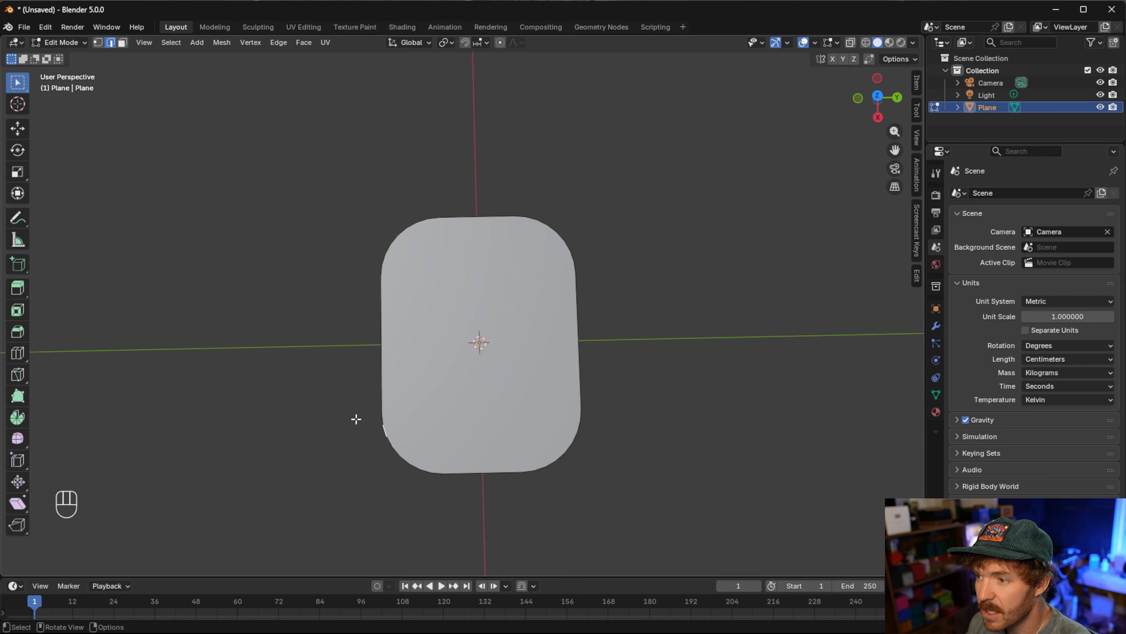
scroll(356, 420, "up", 1)
scroll(365, 417, "down", 1)
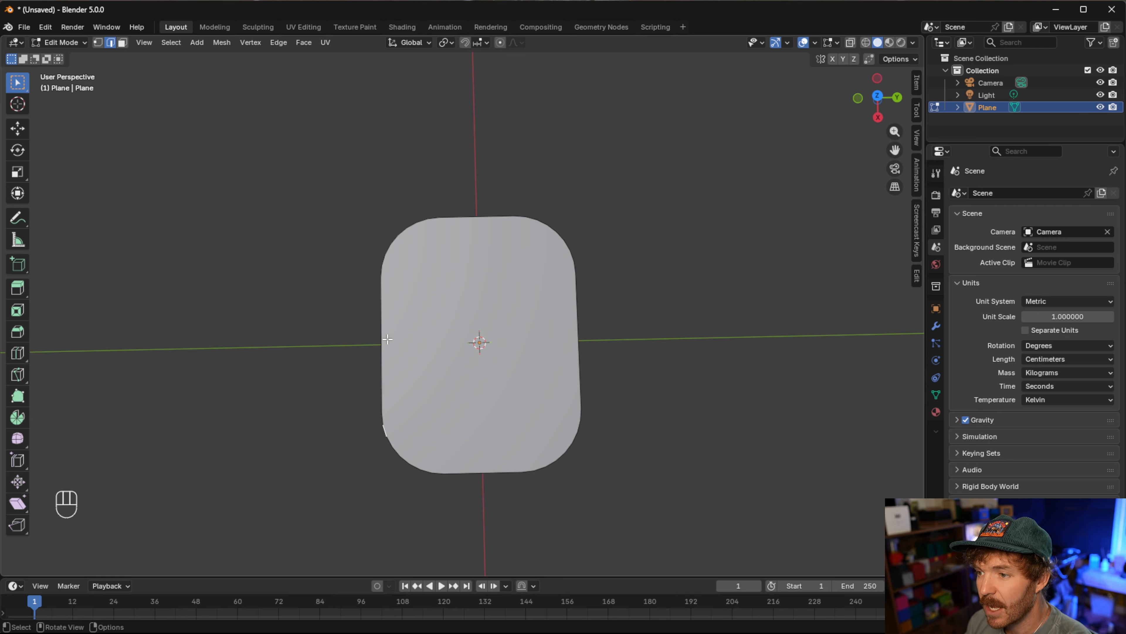
Inset the plate's top face by about 0.16 cm to form a narrow rim around it
middle_click_drag(471, 472, 482, 413)
key("3")
left_click(467, 283)
middle_click_drag(467, 280, 470, 341)
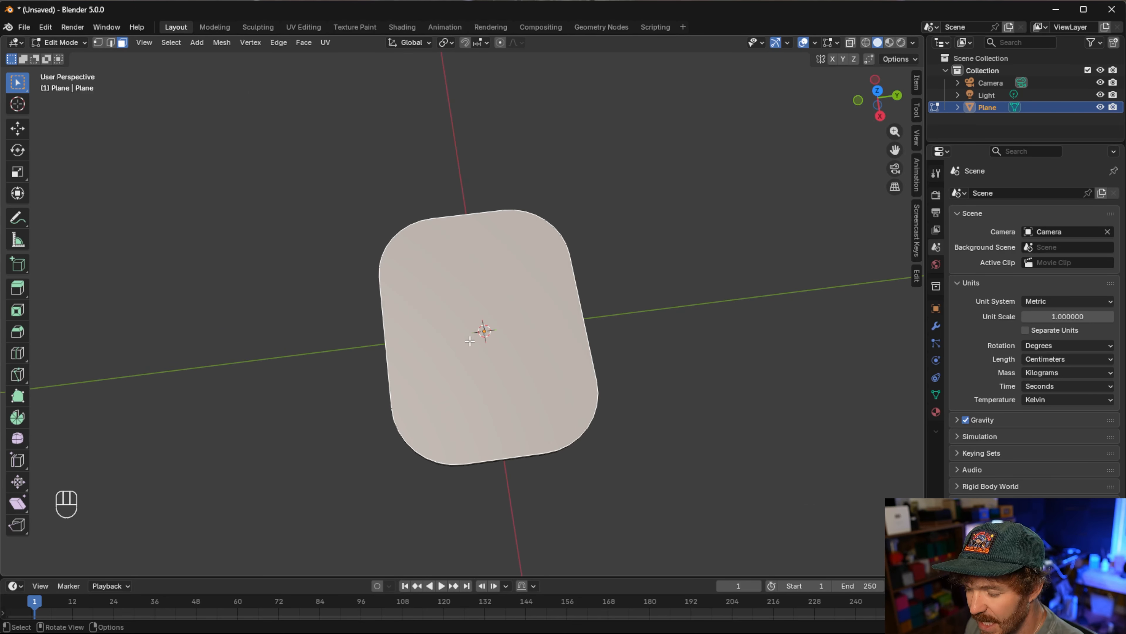
key("i")
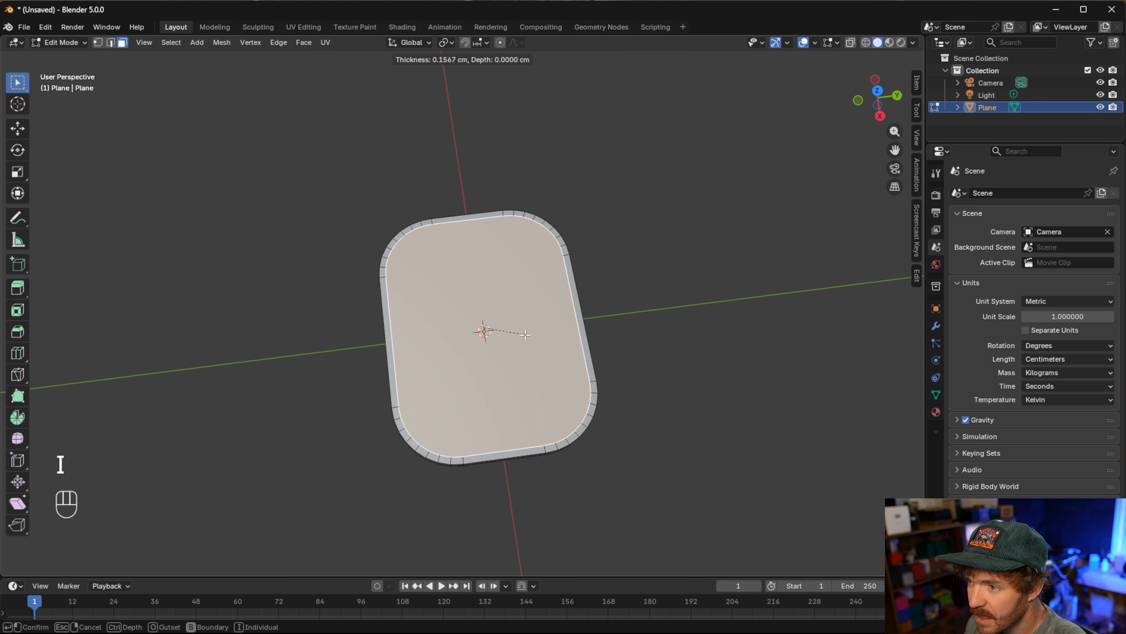
left_click(520, 334)
Add a centered loop cut across the rim on one long side of the plate
middle_click_drag(520, 334, 415, 306)
key("ctrl+r")
left_click(414, 357)
right_click(416, 358)
middle_click_drag(418, 359, 604, 355)
key("ctrl+r")
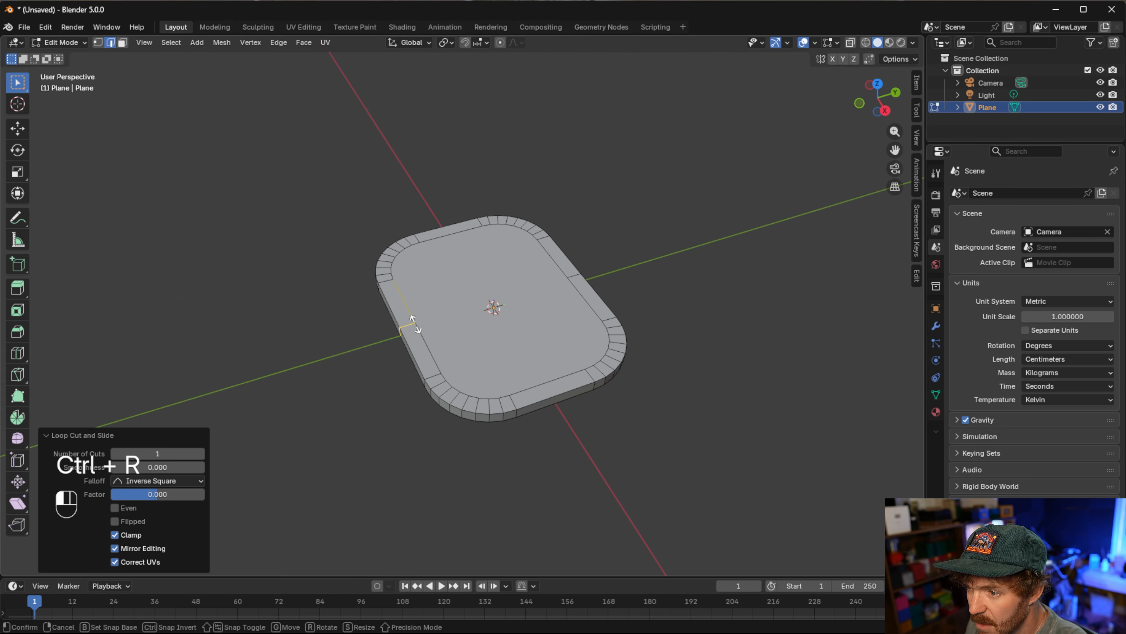
left_click(415, 326)
left_click(427, 329)
key("ctrl+z")
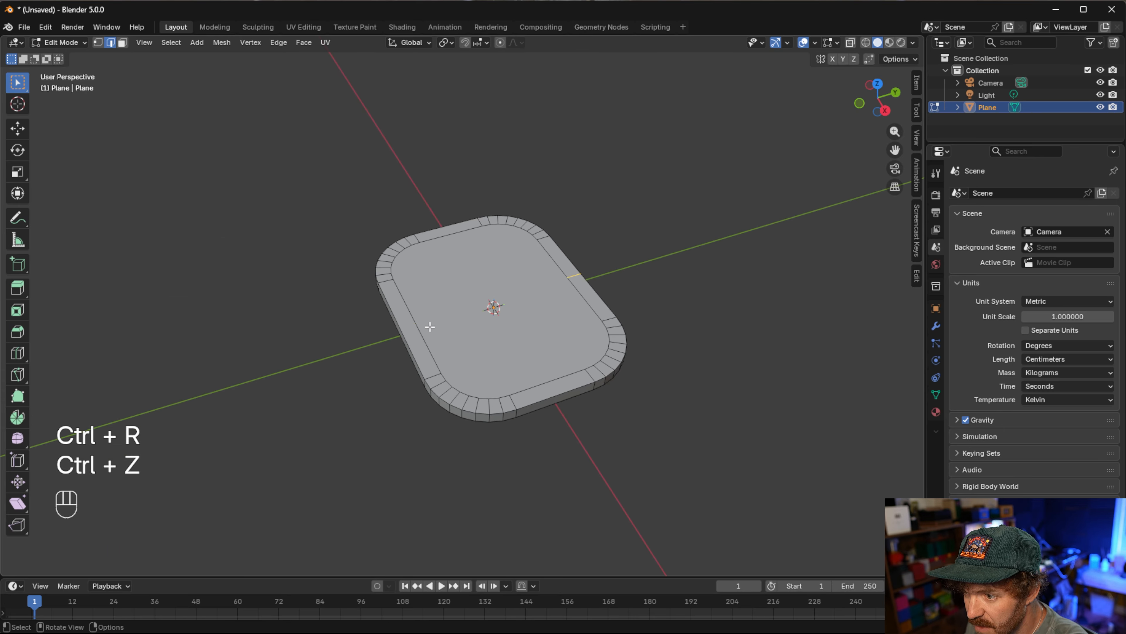
key("ctrl+r")
left_click(429, 327)
right_click(429, 328)
mouse_move(430, 327)
middle_mouse_down()
mouse_move(452, 364)
mouse_move(377, 400)
mouse_move(446, 327)
middle_mouse_up()
scroll(411, 349, "up", 1)
key("ctrl+z")
Add a single centered loop cut across the rim on the opposite, uncut long side of the plate
scroll(431, 342, "up", 1)
key("ctrl+r")
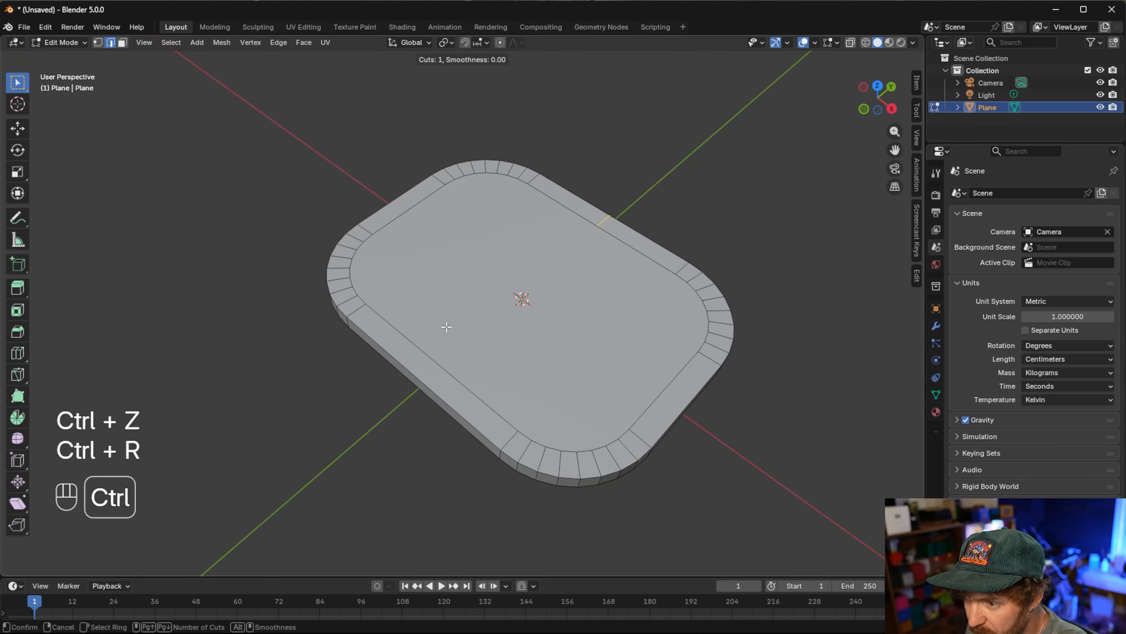
left_click(435, 384)
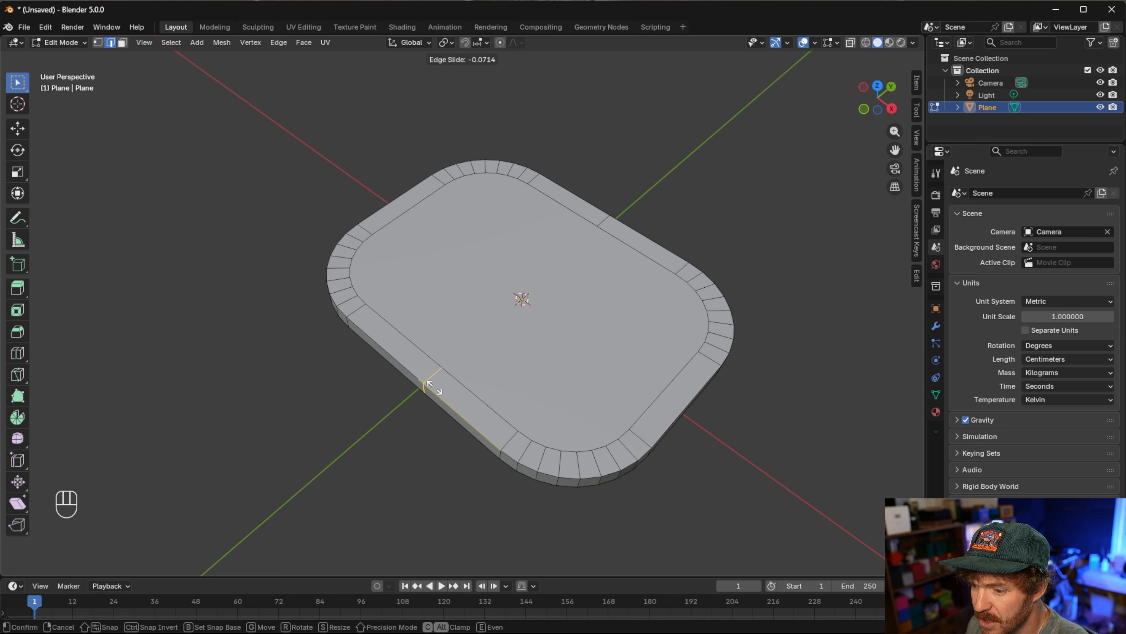
key("Escape")
left_click(401, 397)
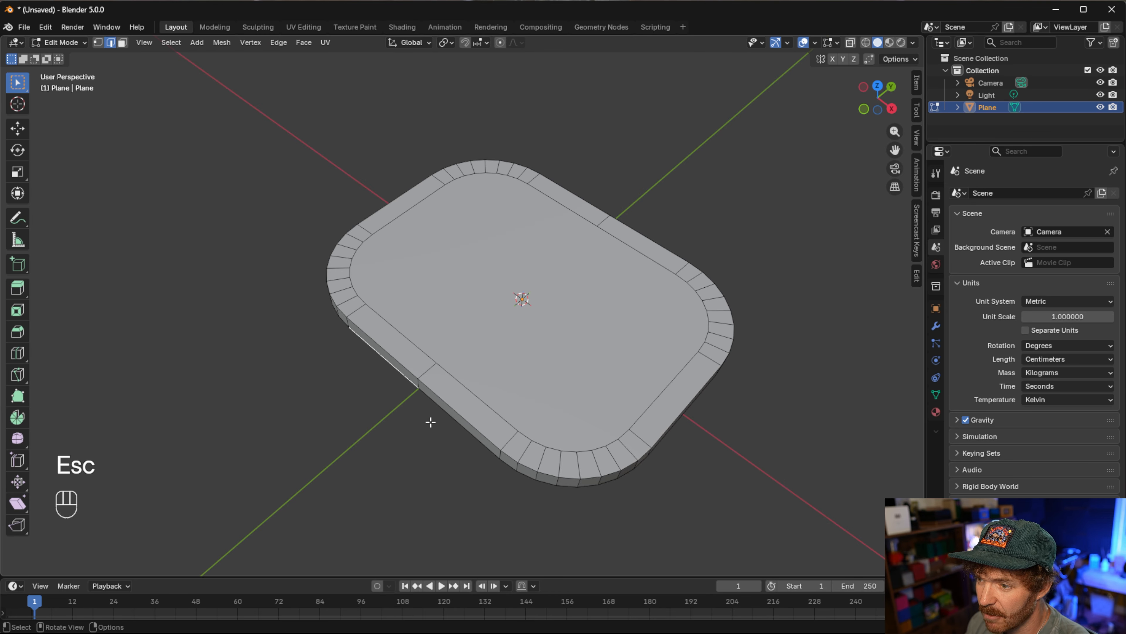
middle_click_drag(430, 422, 363, 439)
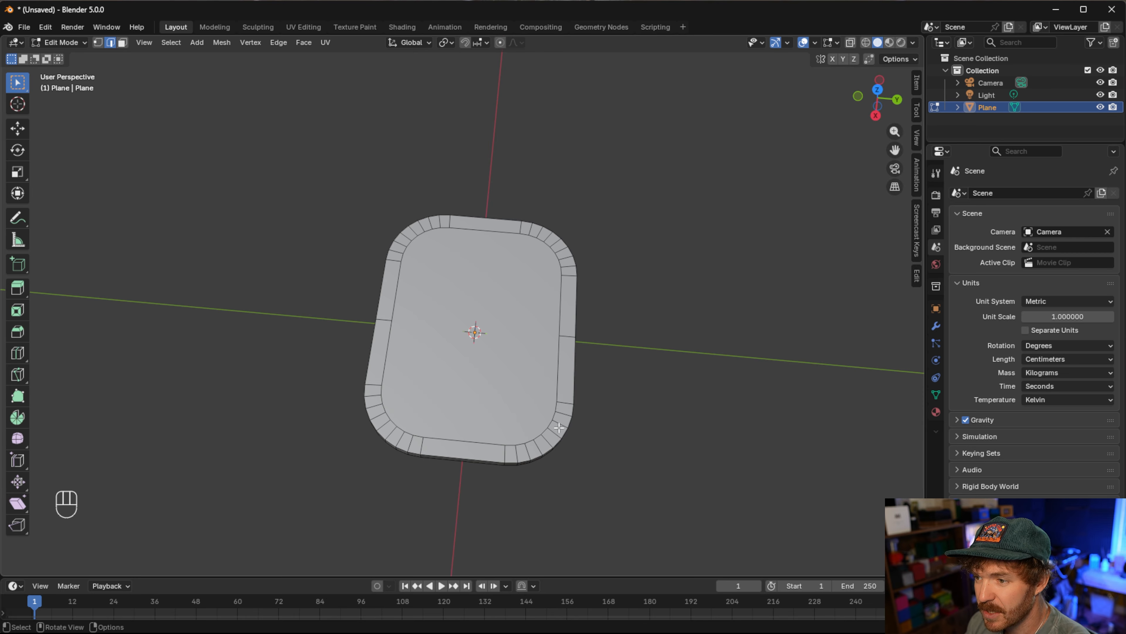
middle_click_drag(559, 427, 566, 391)
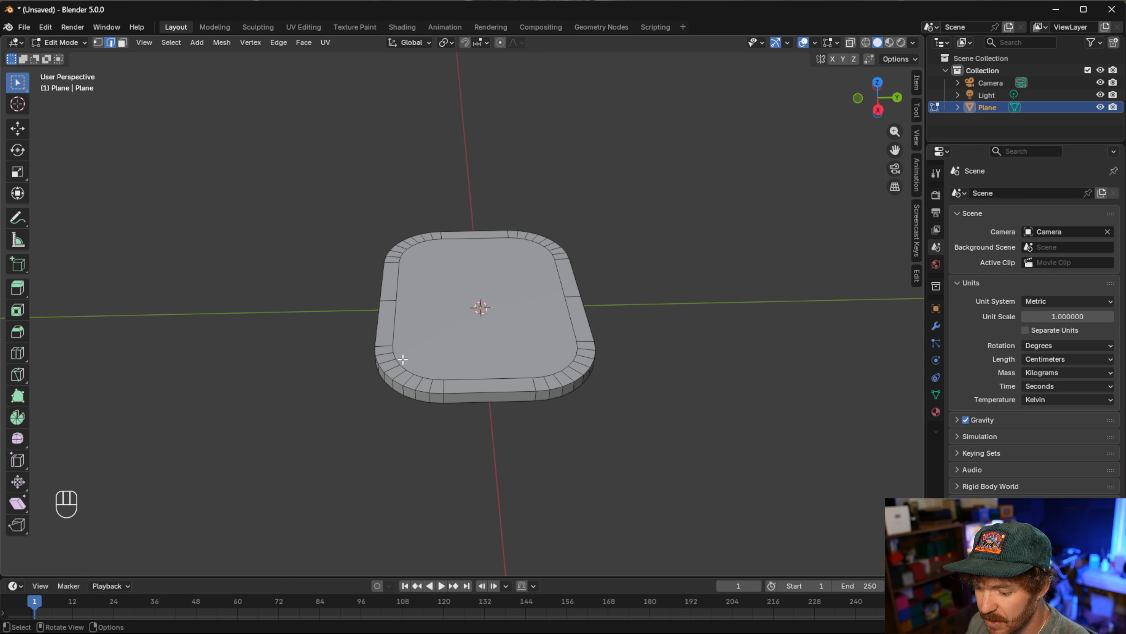
Extrude the top rim faces of the plate's positive-X half, between the two side cuts, upward by about 0.26 cm
key("3")
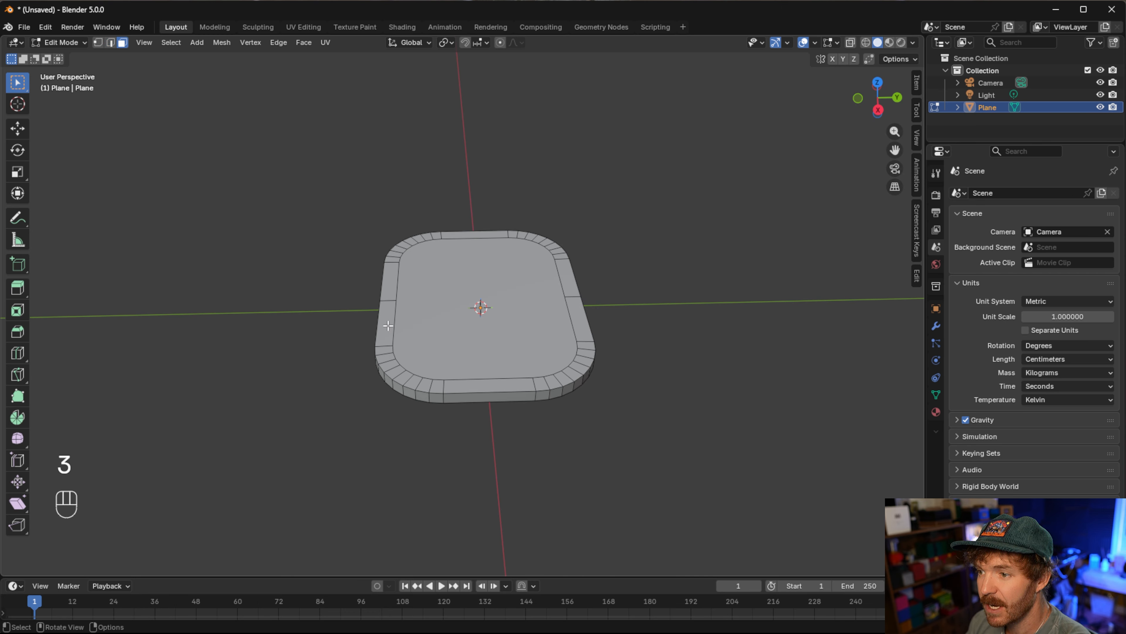
left_click(388, 326)
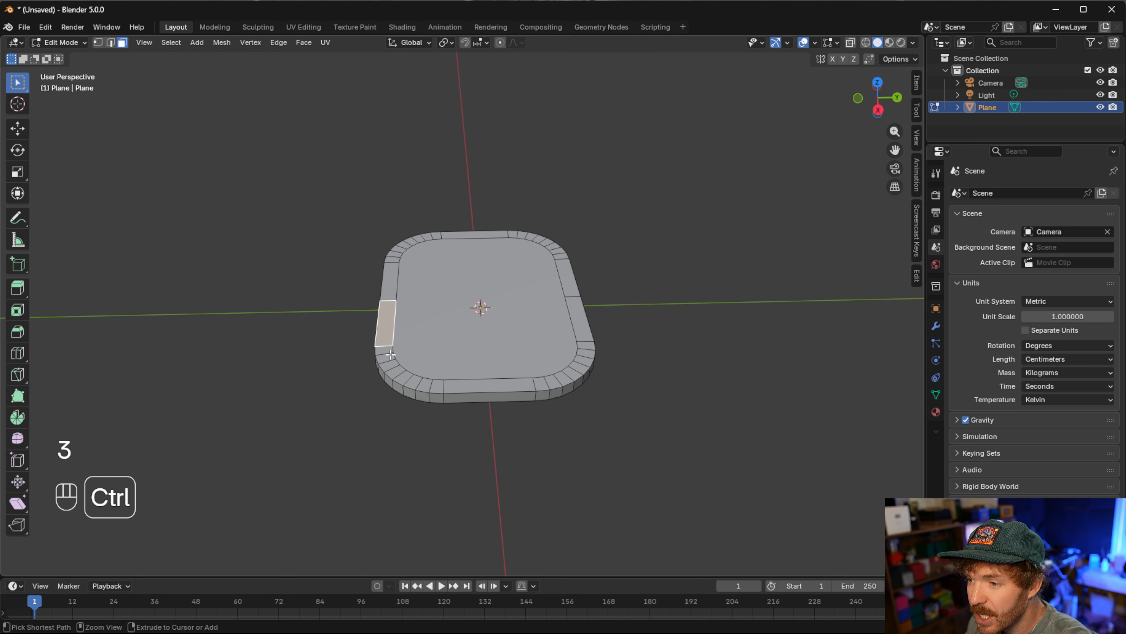
left_click(393, 366, "ctrl")
left_click(422, 383, "ctrl")
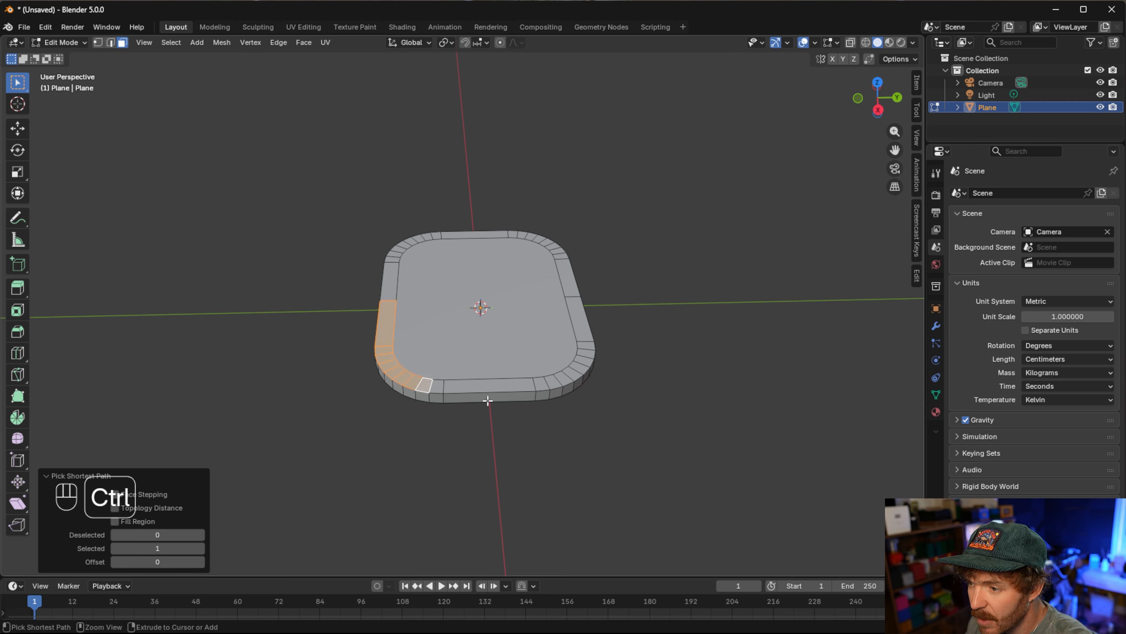
left_click(547, 385, "ctrl")
left_click(576, 368, "ctrl")
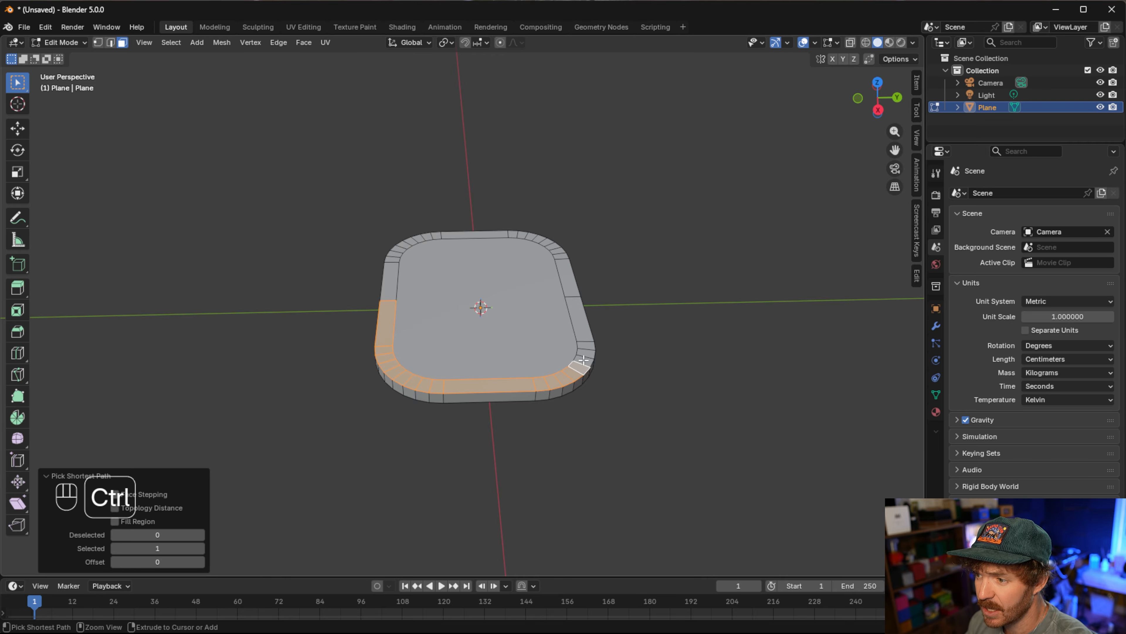
left_click(586, 327, "ctrl")
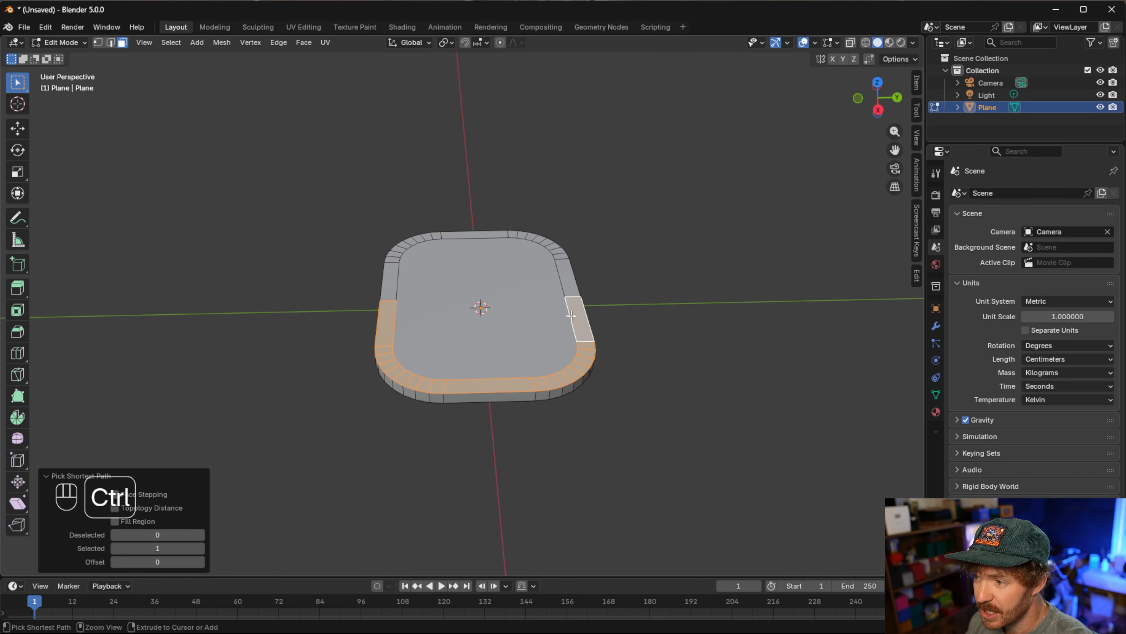
middle_click_drag(573, 311, 437, 313)
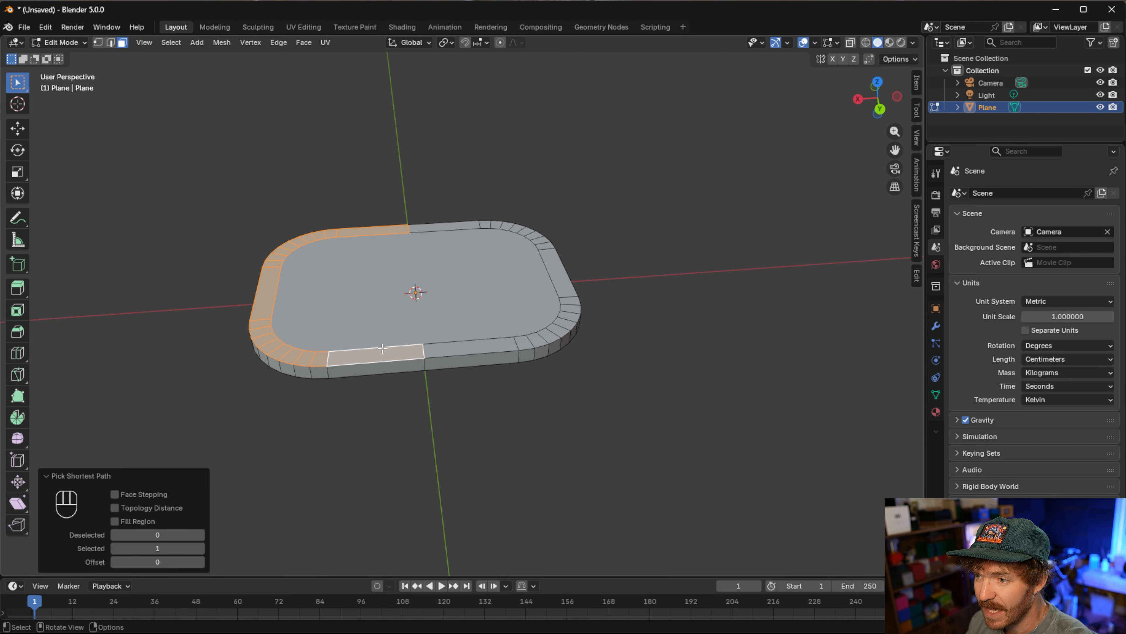
middle_click_drag(410, 351, 690, 350)
key("e")
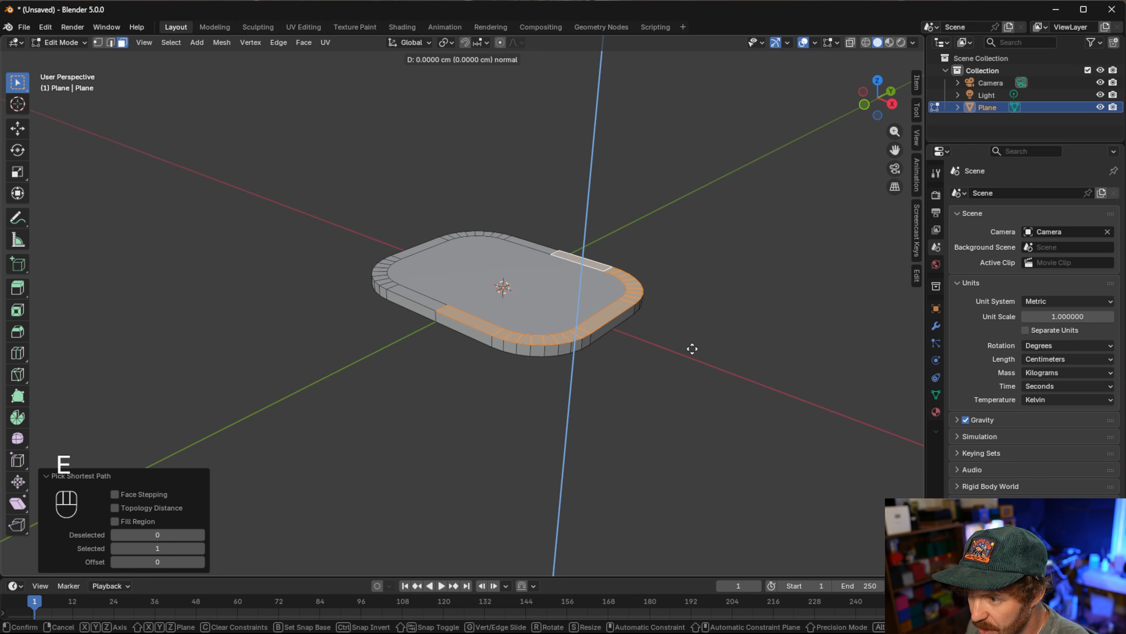
left_click(692, 339)
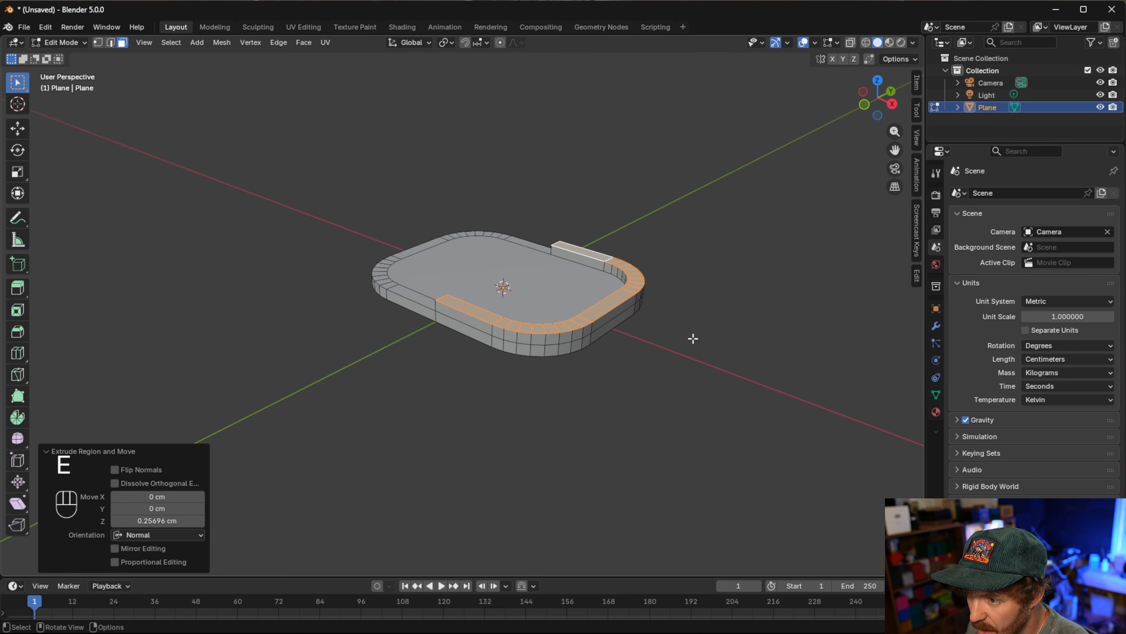
middle_click_drag(693, 338, 316, 463)
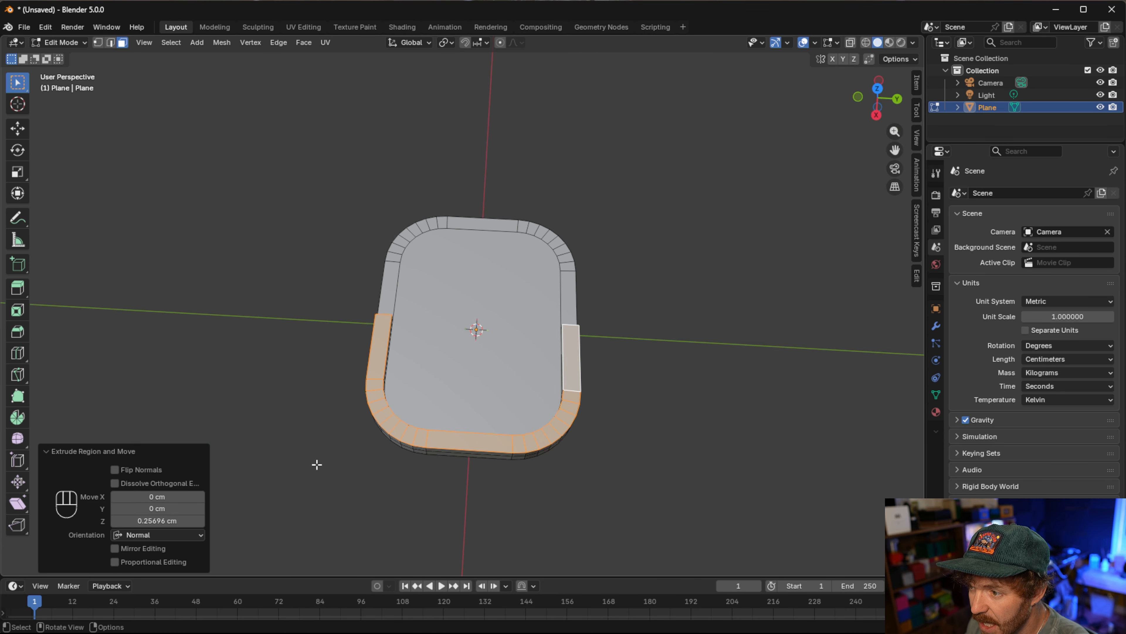
left_click(496, 470)
mouse_move(500, 470)
middle_mouse_down()
mouse_move(490, 466)
mouse_move(495, 485)
middle_mouse_up()
scroll(496, 486, "up", 1)
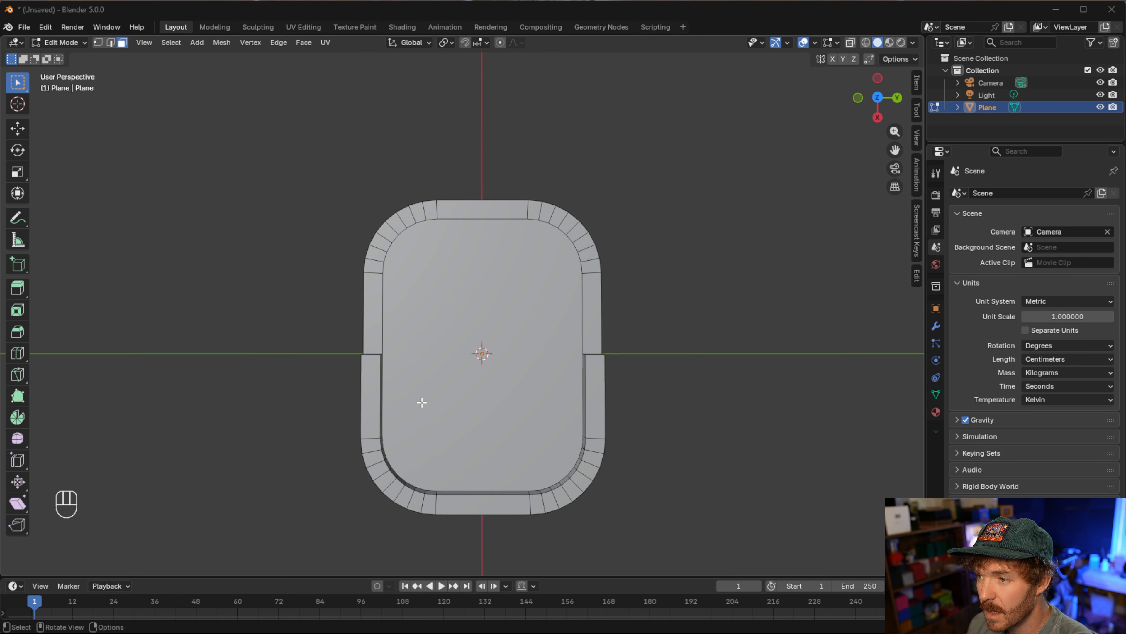
middle_click_drag(418, 398, 420, 360)
Return to Object Mode, add a 32-vertex mesh cylinder and scale it uniformly to about 0.006
key("Tab")
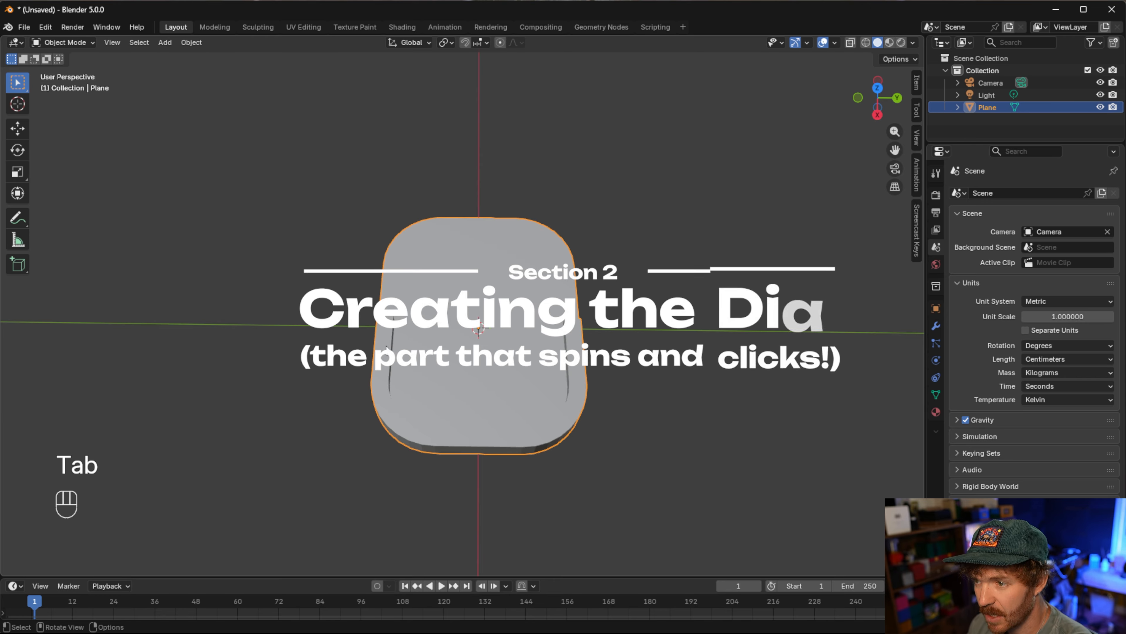
key("shift+a")
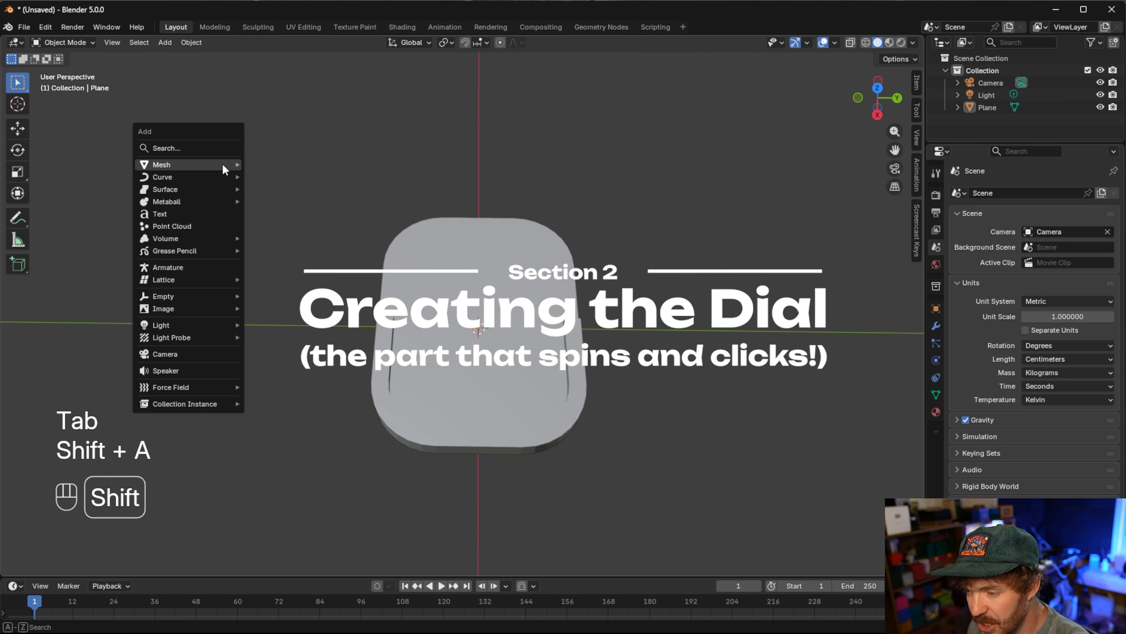
mouse_move(223, 166)
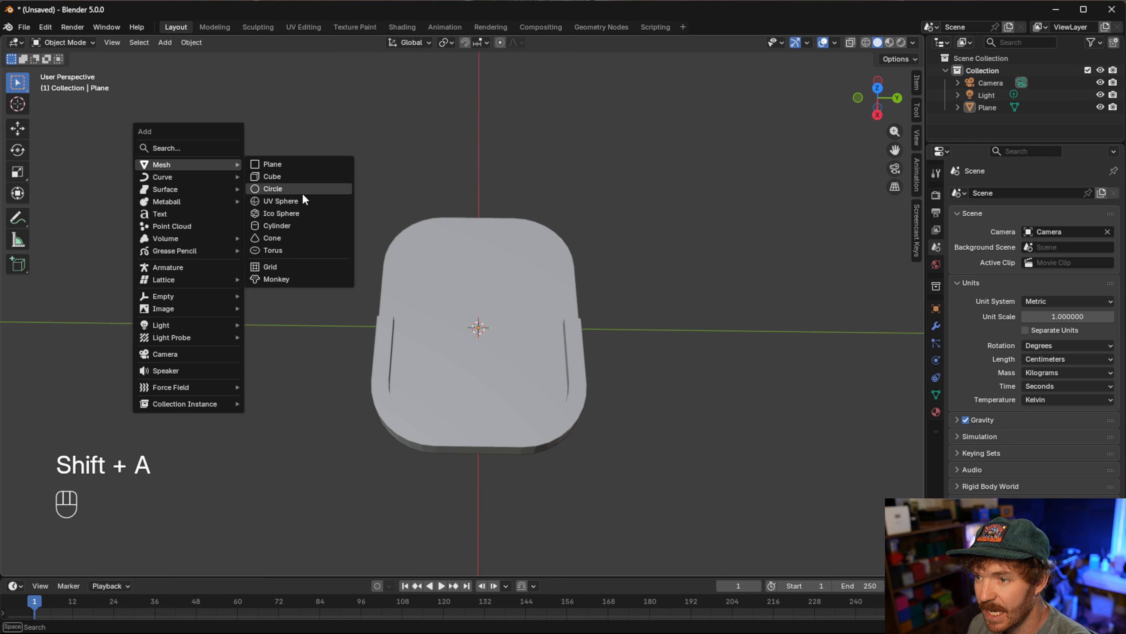
left_click(302, 226)
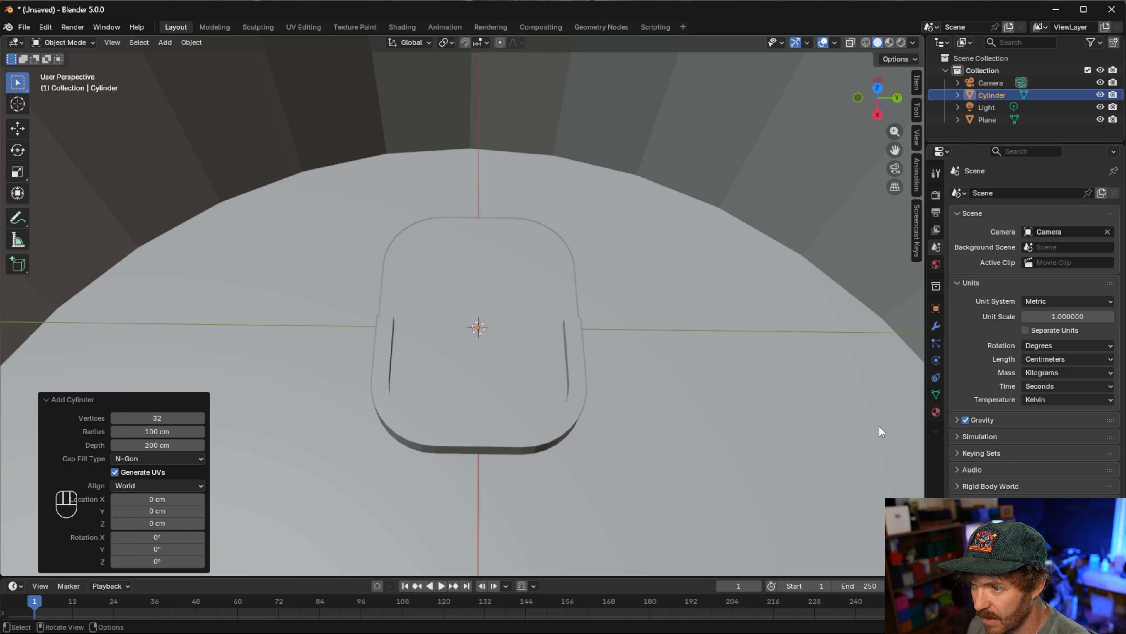
key("s")
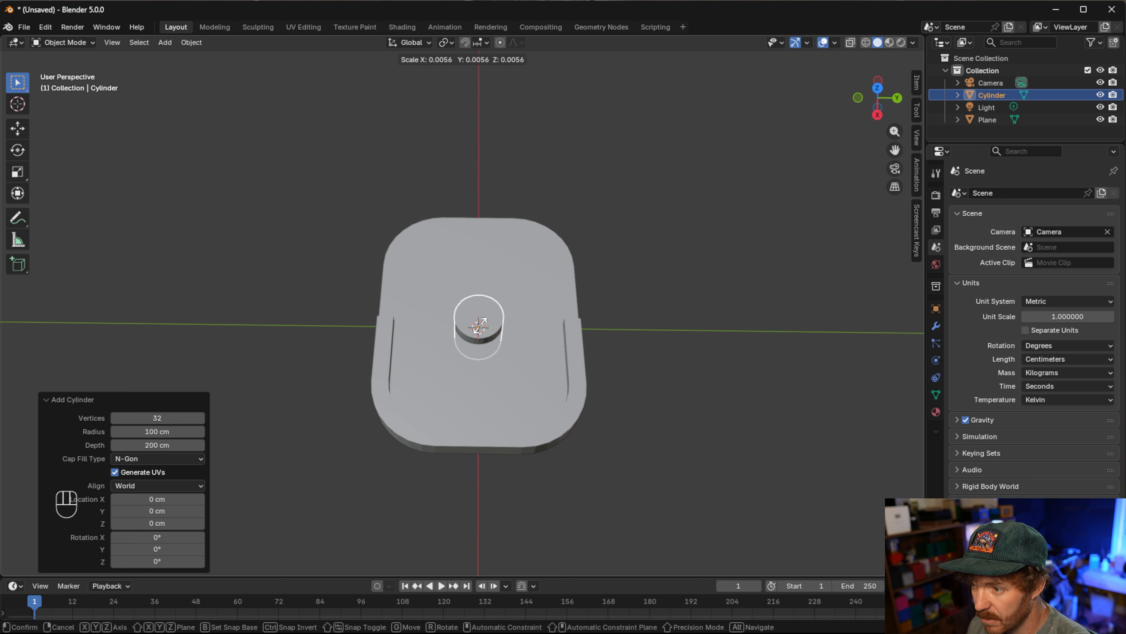
left_click(479, 327)
Move the cylinder along the X axis by about -1.27 cm, toward the plate end without the raised rim
middle_click_drag(480, 329, 484, 372)
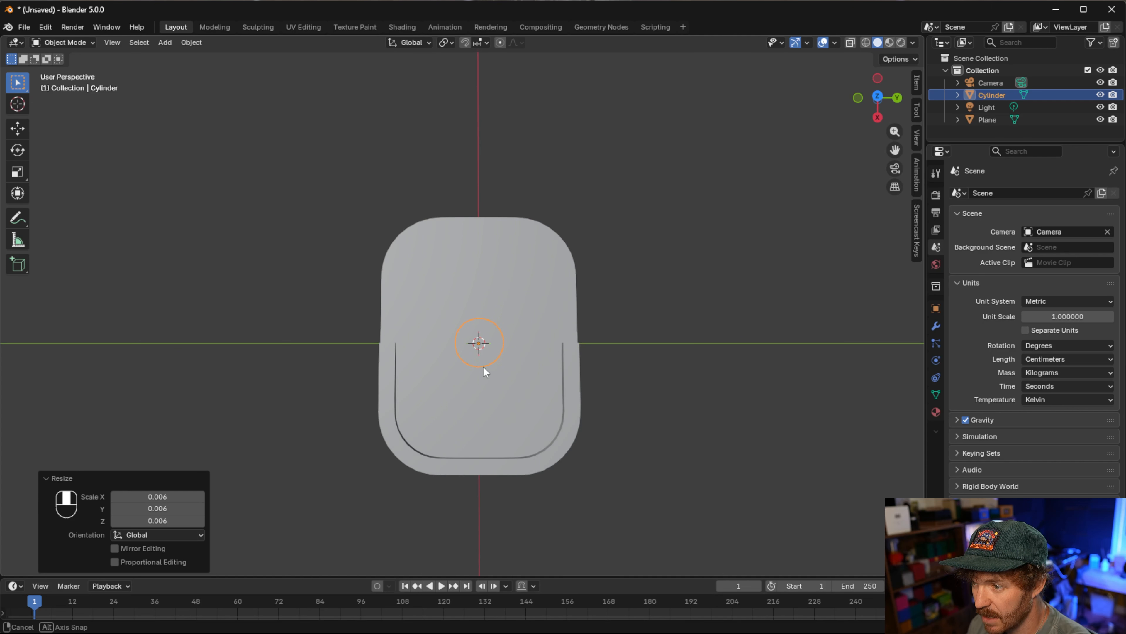
key("g")
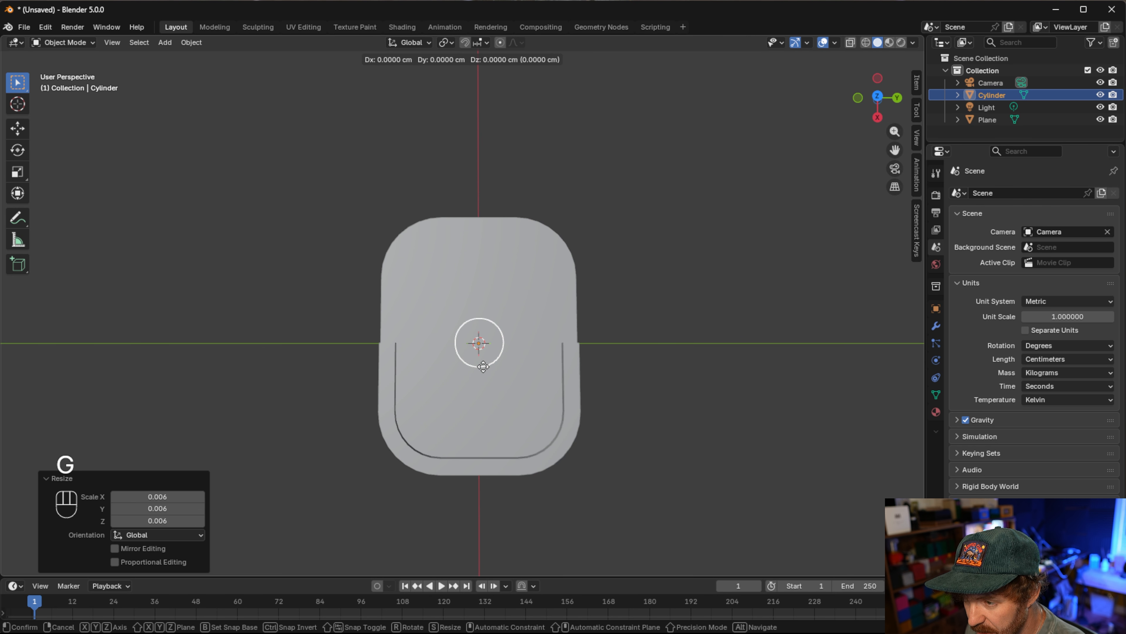
key("x")
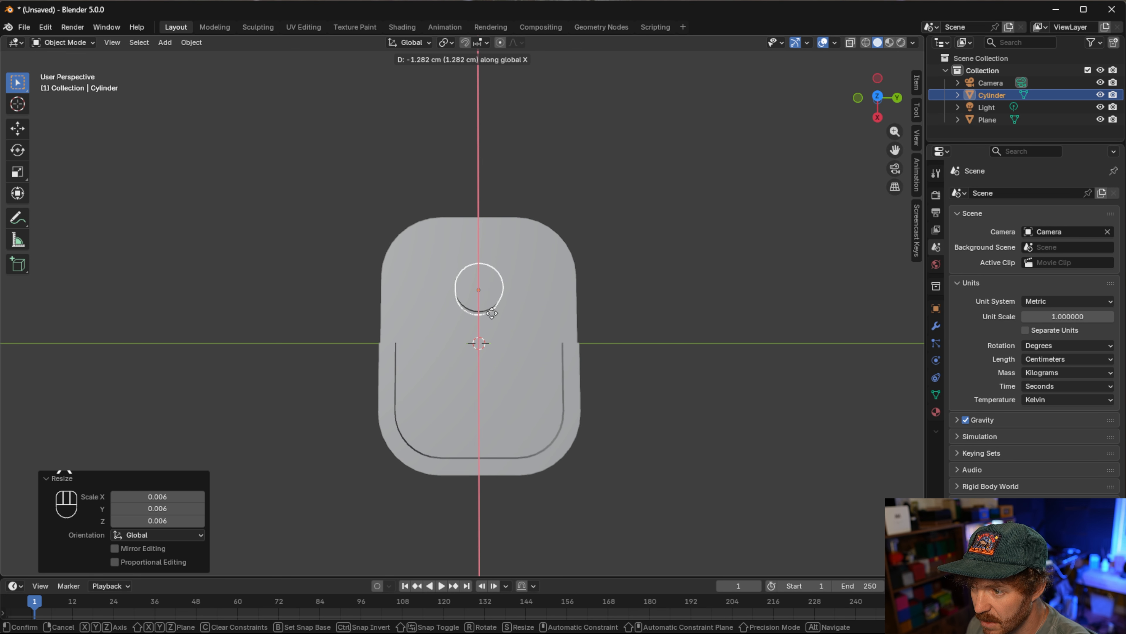
left_click(492, 313)
middle_click_drag(489, 334, 531, 194)
scroll(481, 274, "up", 5)
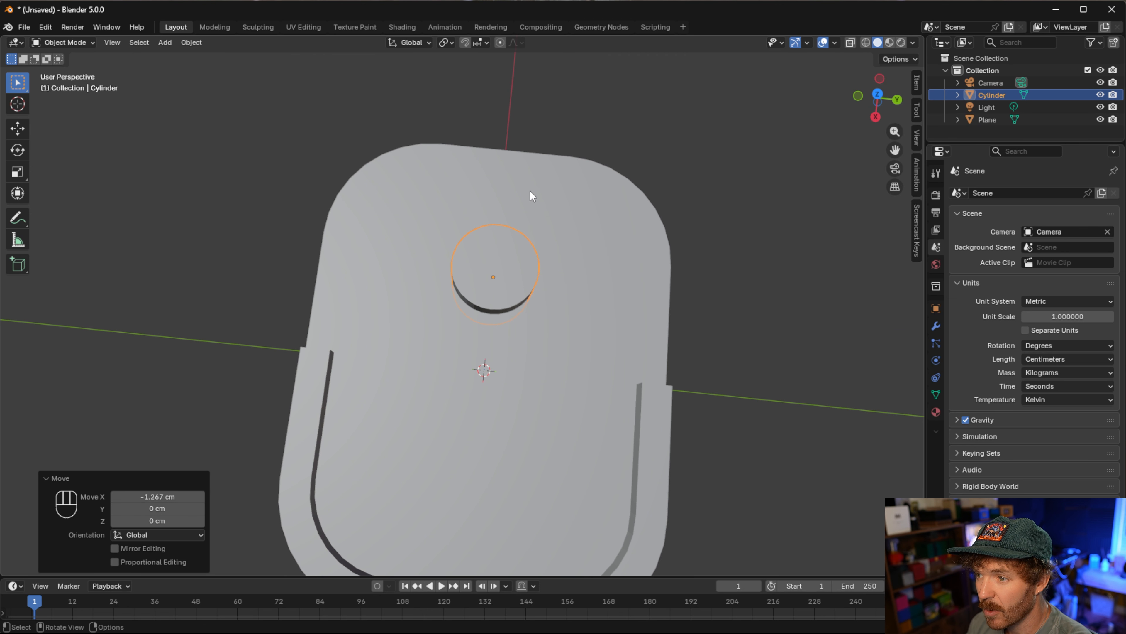
Scale the cylinder along the global Z axis to about 0.307 of its height
middle_click_drag(579, 361, 524, 186)
key("s")
key("z")
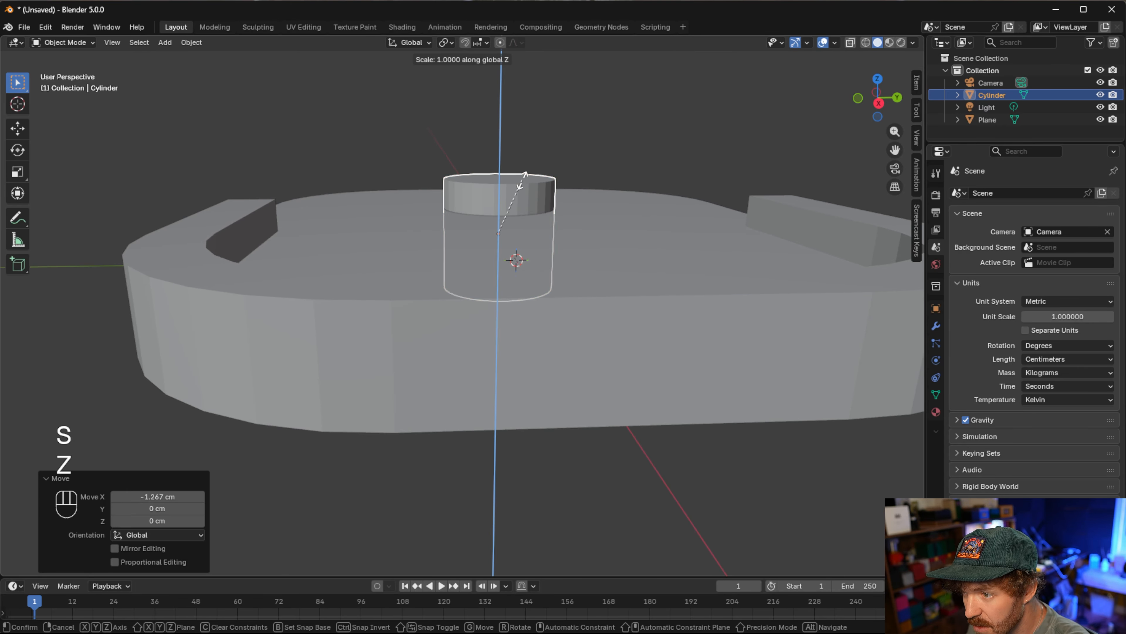
left_click(512, 221)
Move the flattened cylinder up along the Z axis by about 0.38 cm so it sits on the plate
key("g")
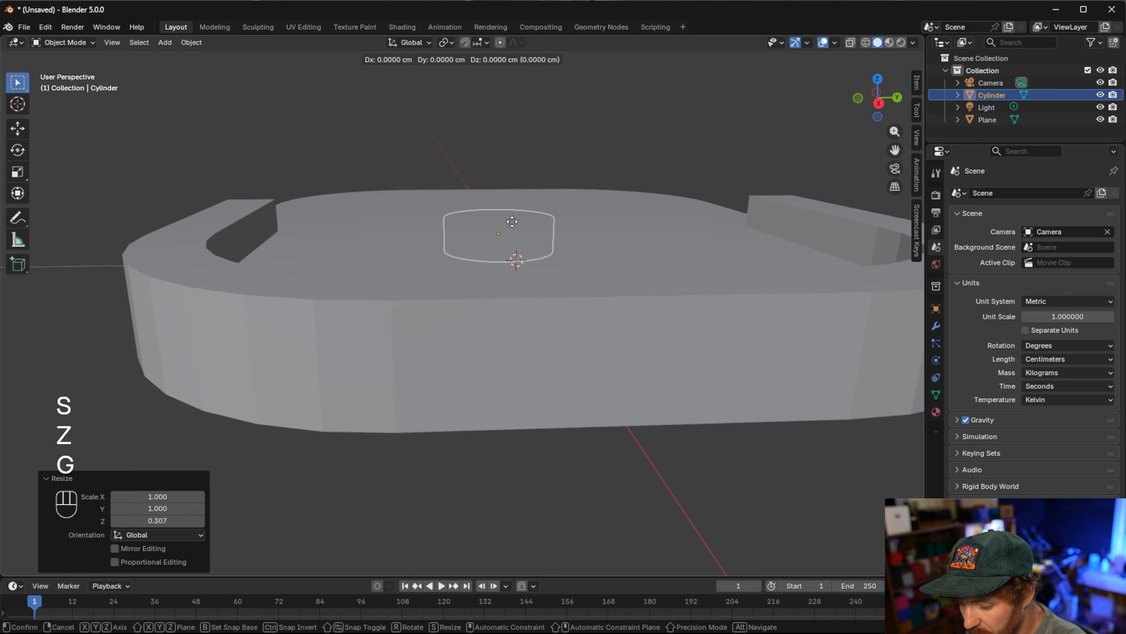
key("z")
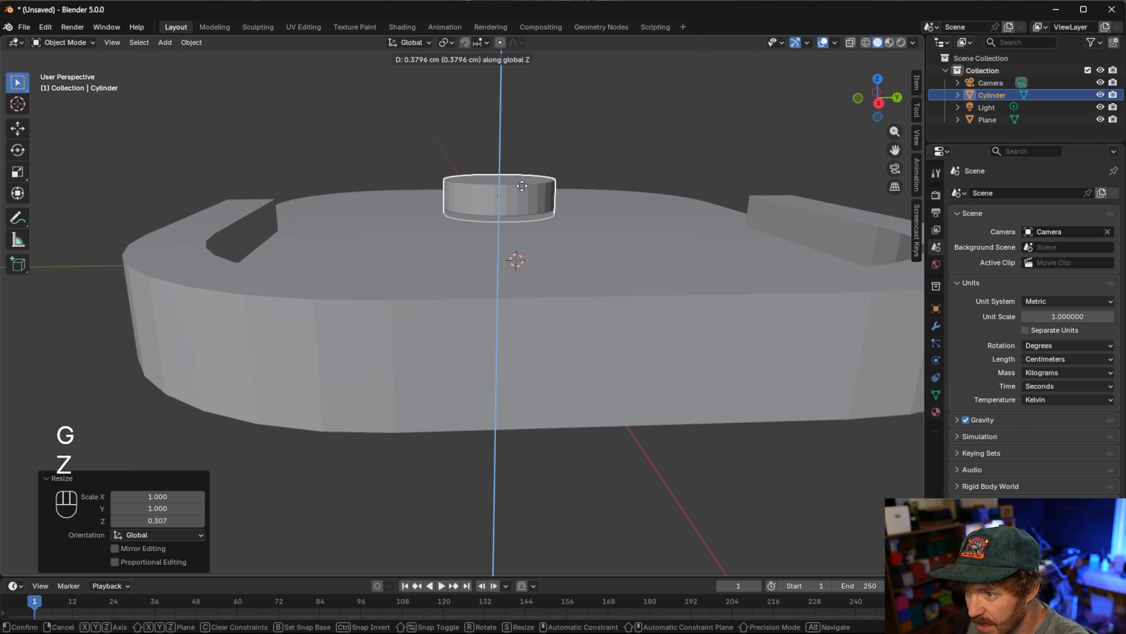
left_click(522, 185)
middle_click_drag(522, 185, 533, 252)
scroll(534, 252, "up", 1)
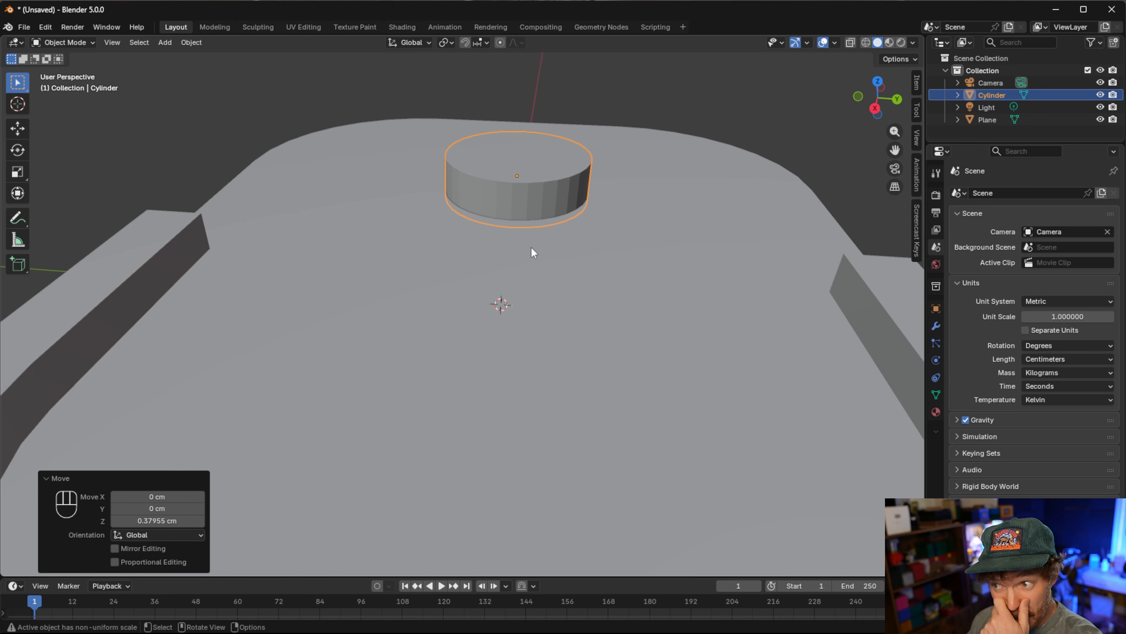
In front view, lower the cylinder along Z by about 0.031 cm, aligning its top with the top of the raised rim
key("KP_1")
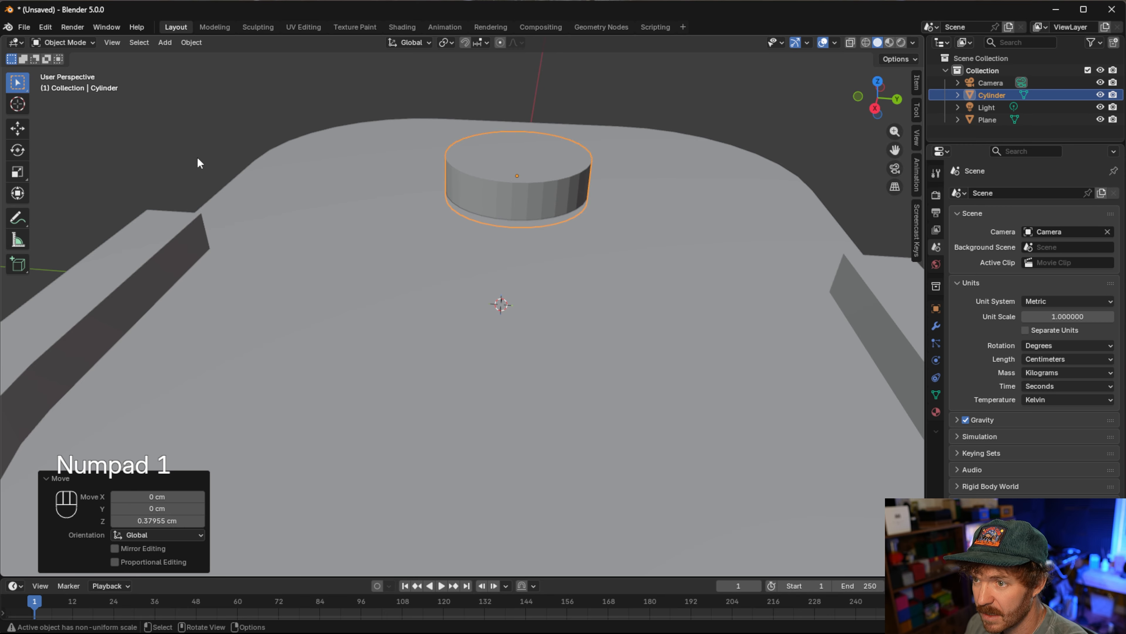
left_click(189, 158)
key("KP_1")
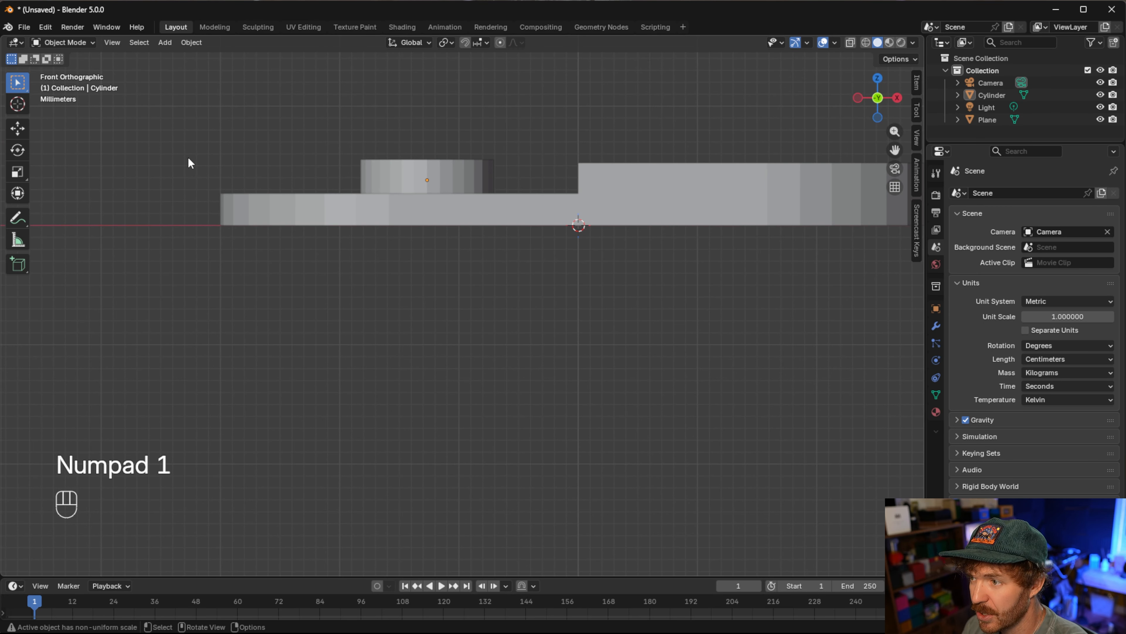
left_click(409, 159)
key("g")
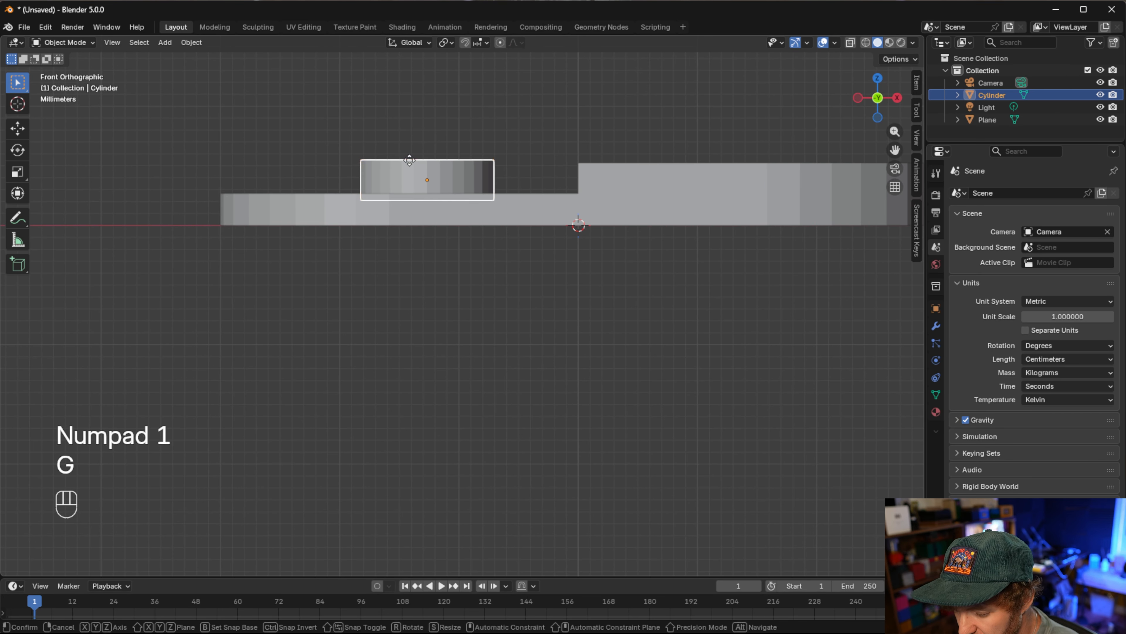
key("z")
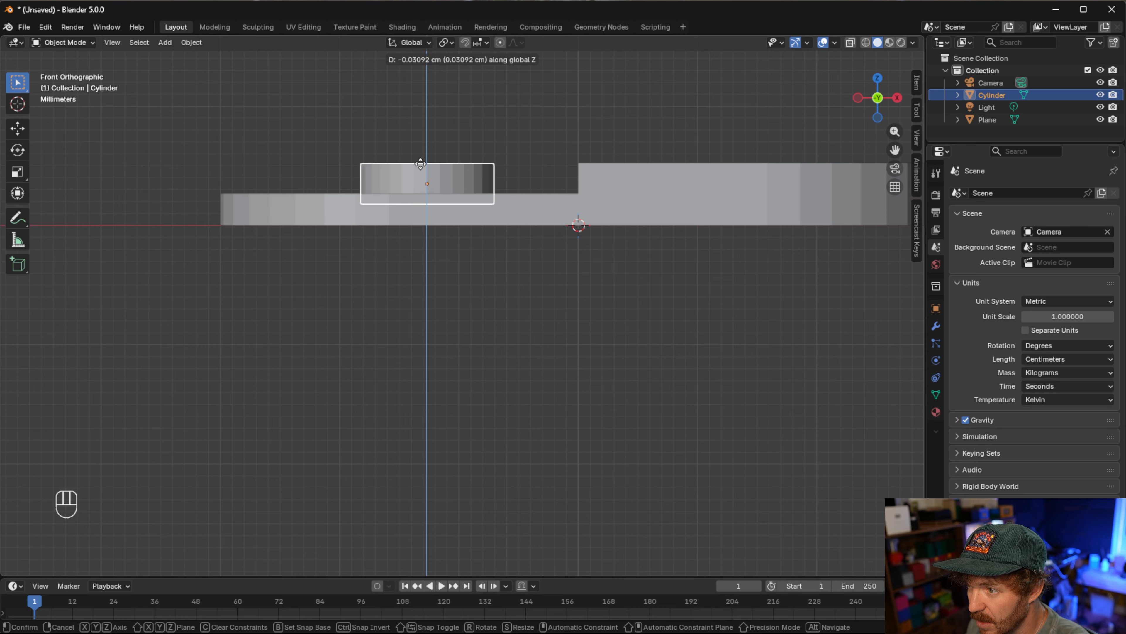
left_click(420, 164)
In Edit Mode, add one horizontal loop cut around the cylinder's side and slide it down by a factor of about 0.436, near the plate surface
middle_click_drag(484, 159, 525, 198)
key("Tab")
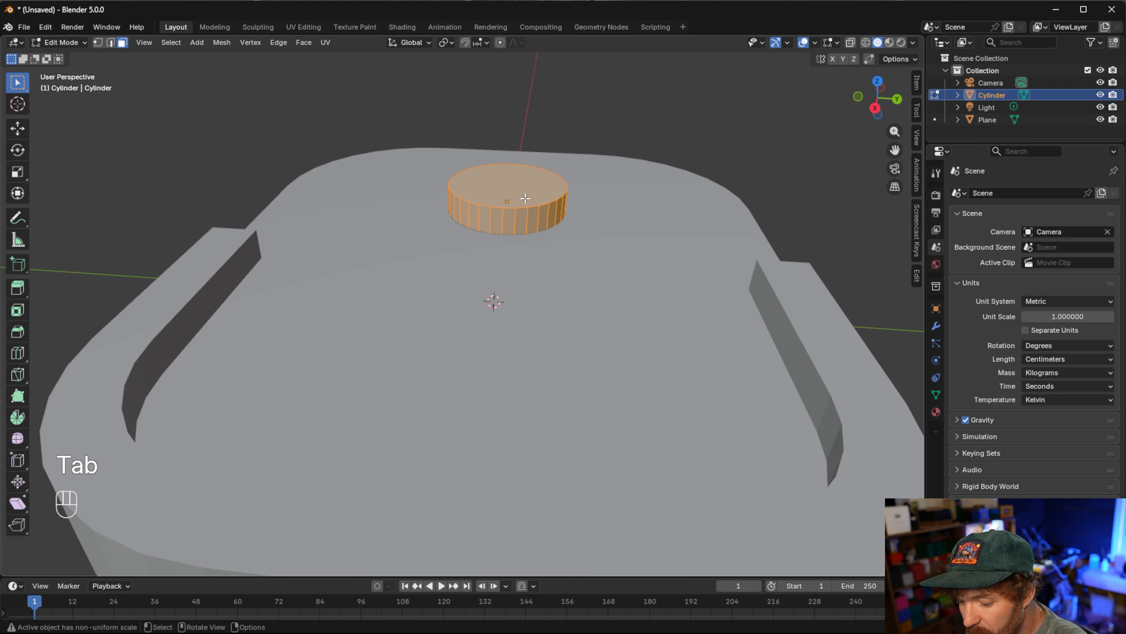
key("ctrl+r")
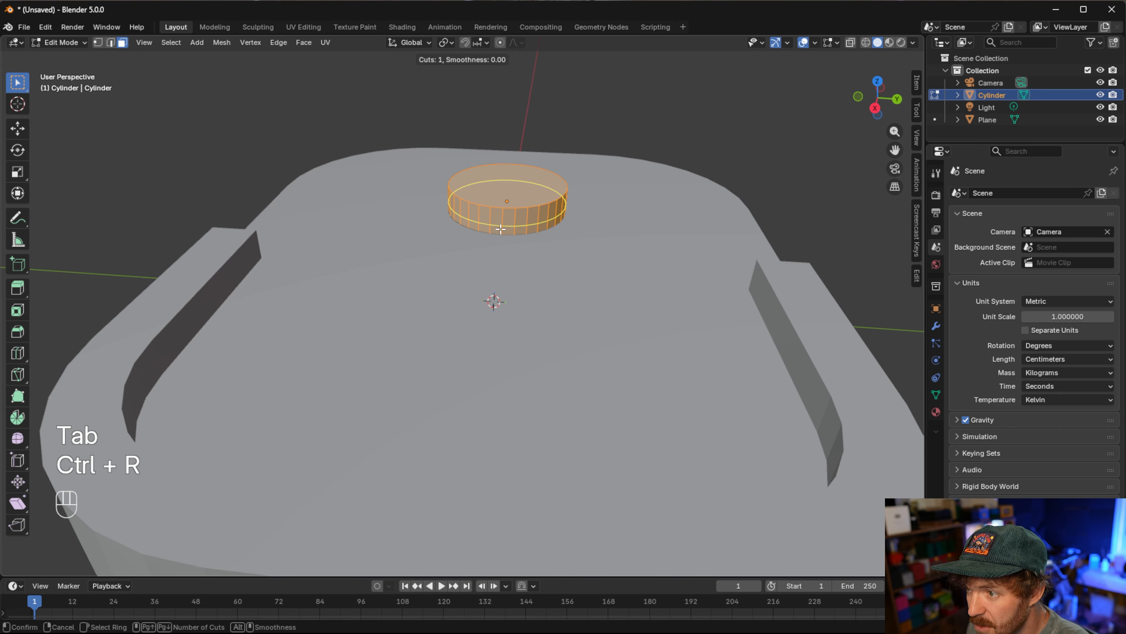
left_click(501, 229)
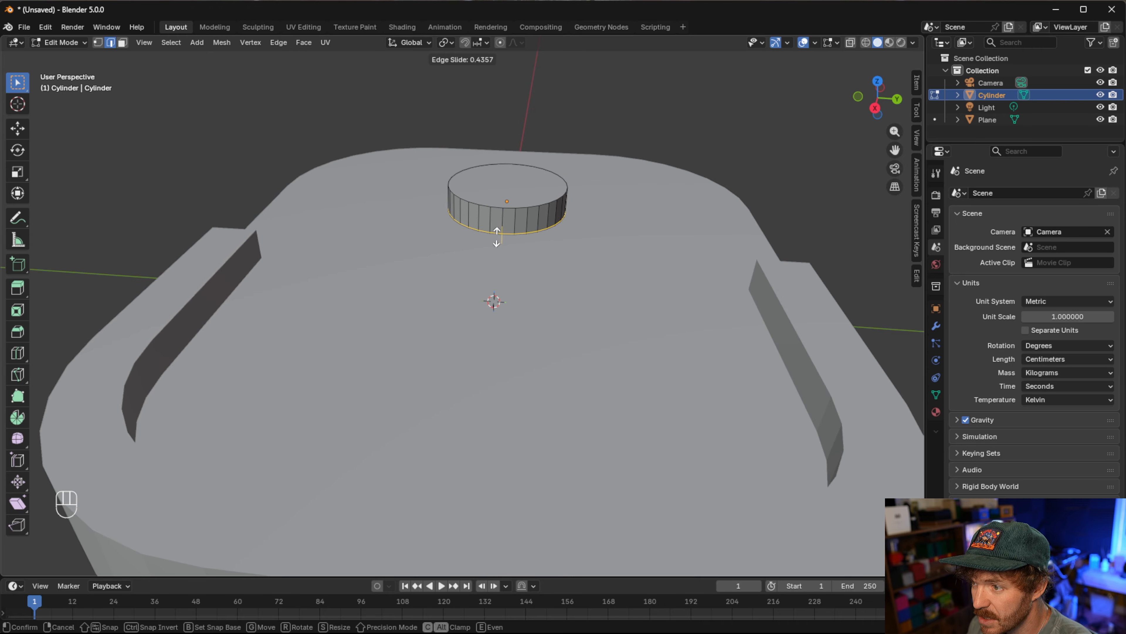
left_click(497, 237)
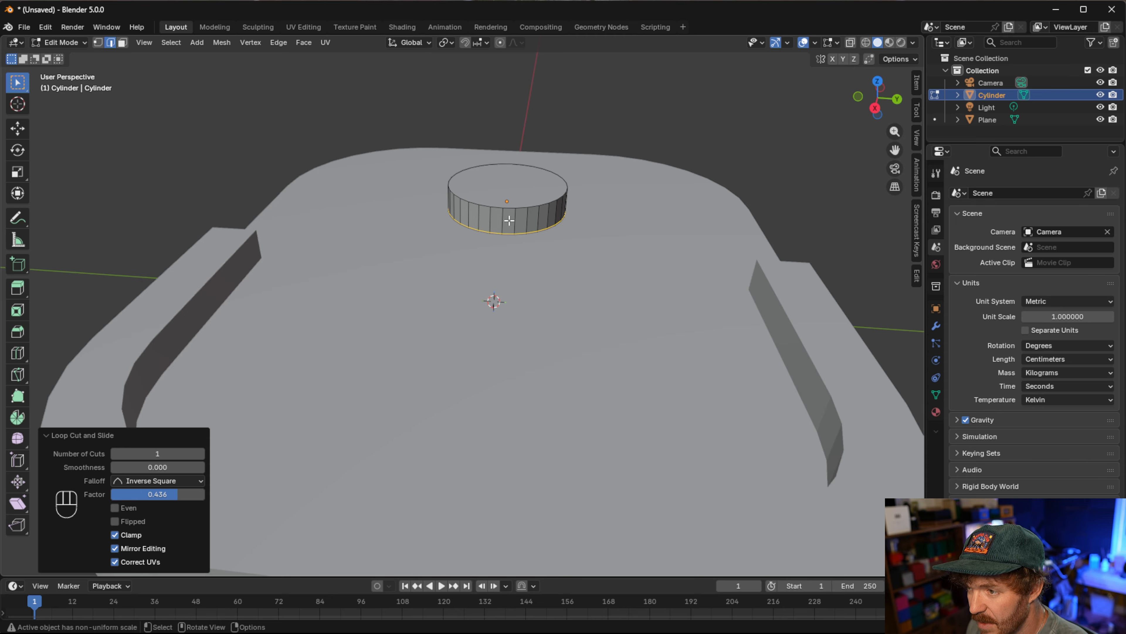
Select the ring of side faces above the new loop cut and duplicate it in place
key("3")
left_click(509, 221)
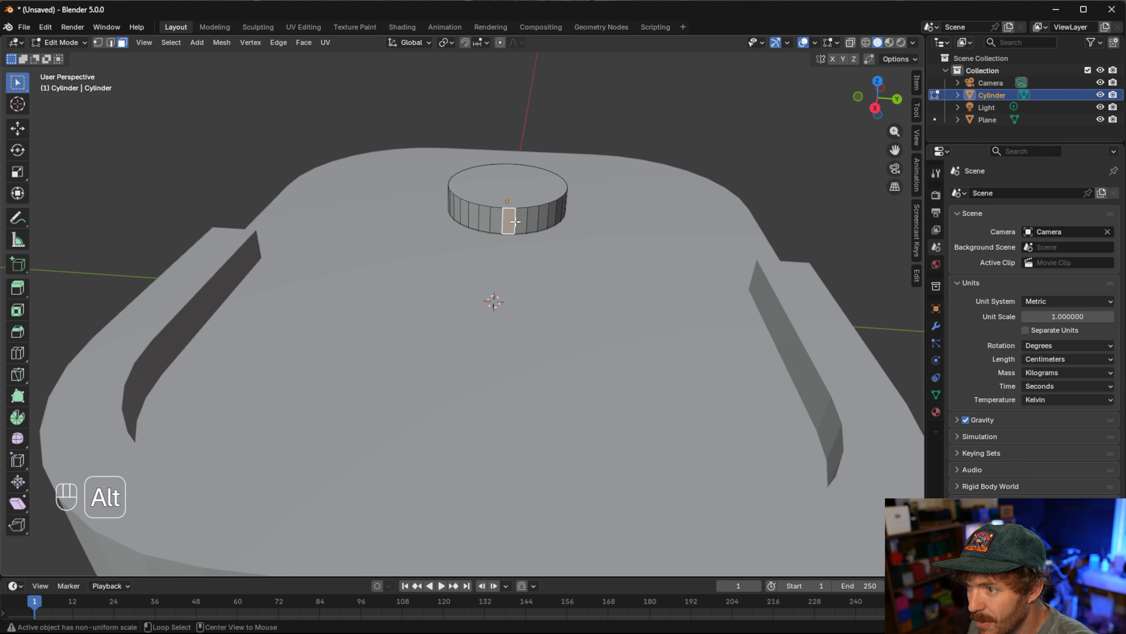
left_click(515, 221, "alt")
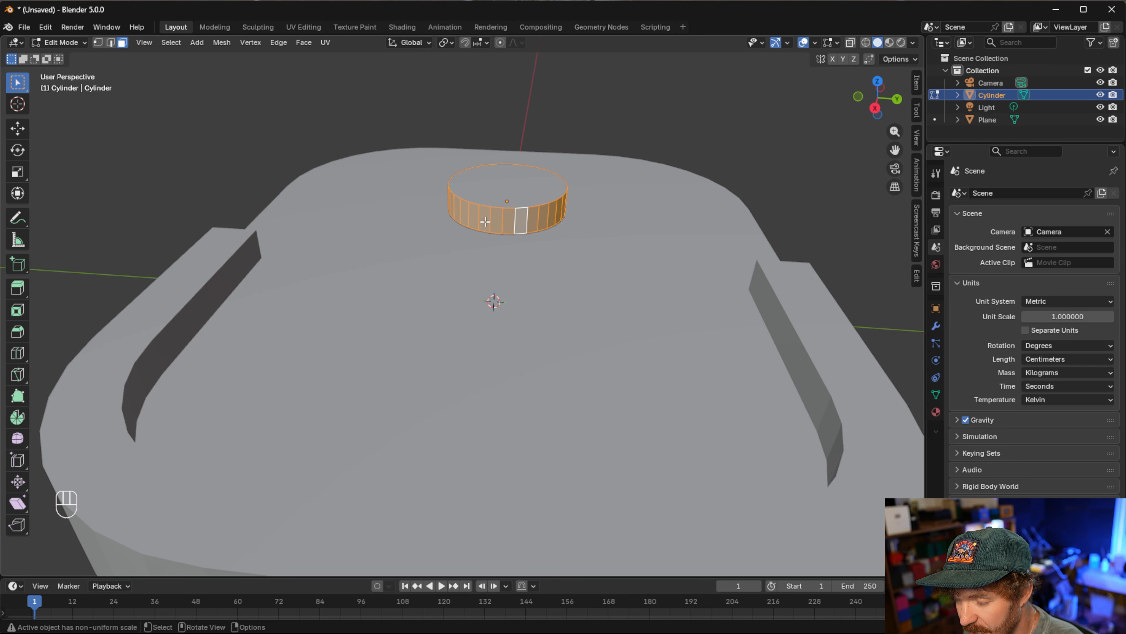
key("shift")
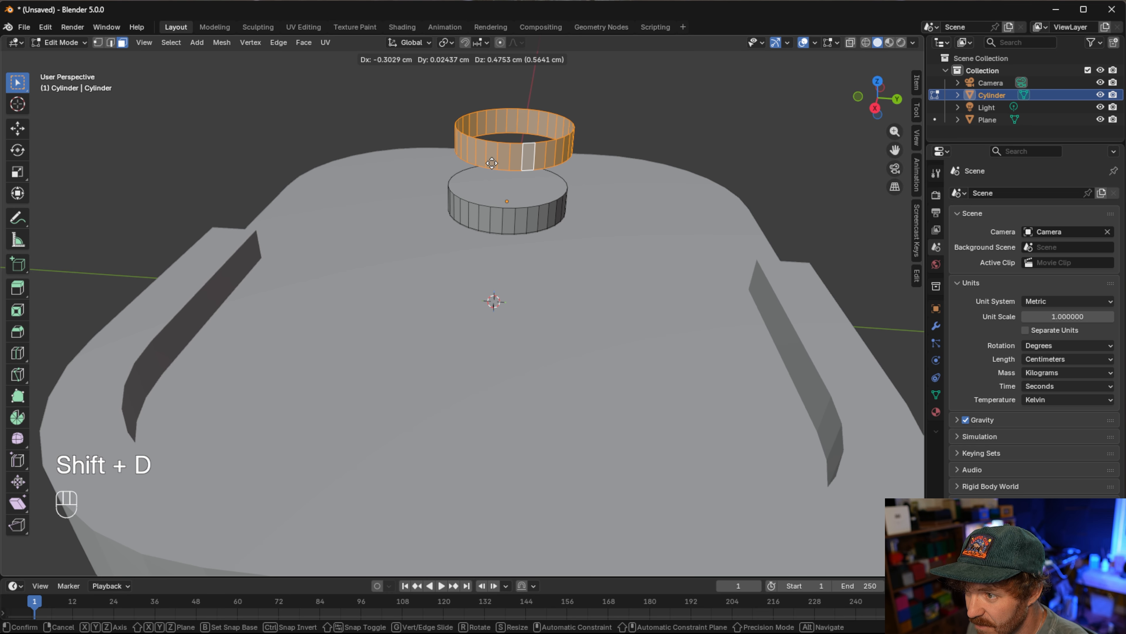
key("Escape")
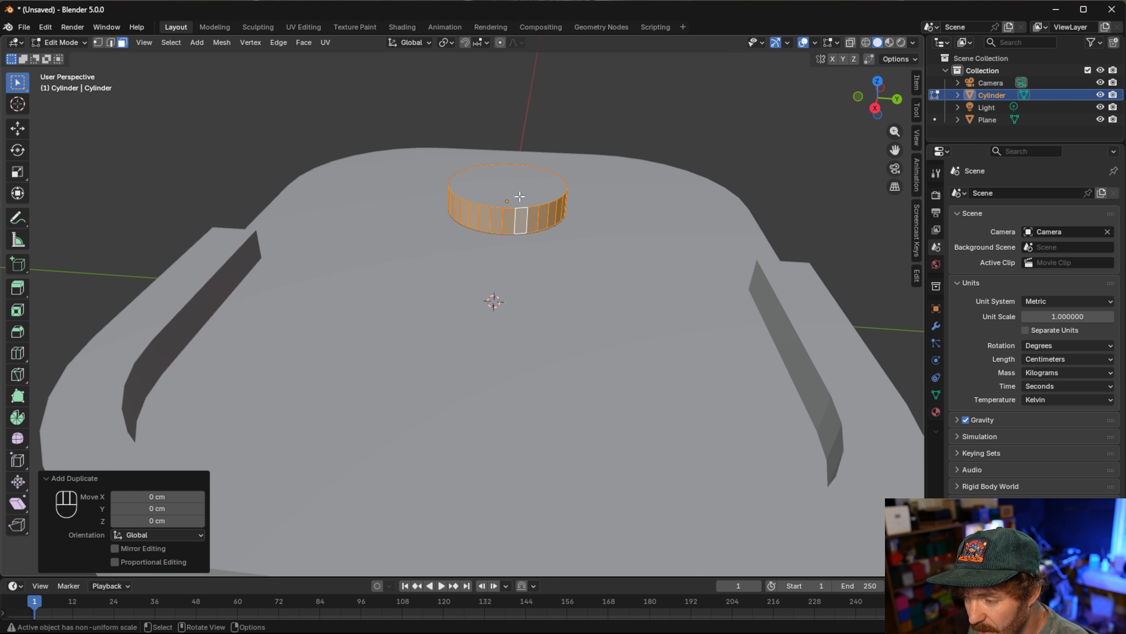
Scale the duplicated face ring to about 1.009 in X and Y, leaving Z locked
key("s")
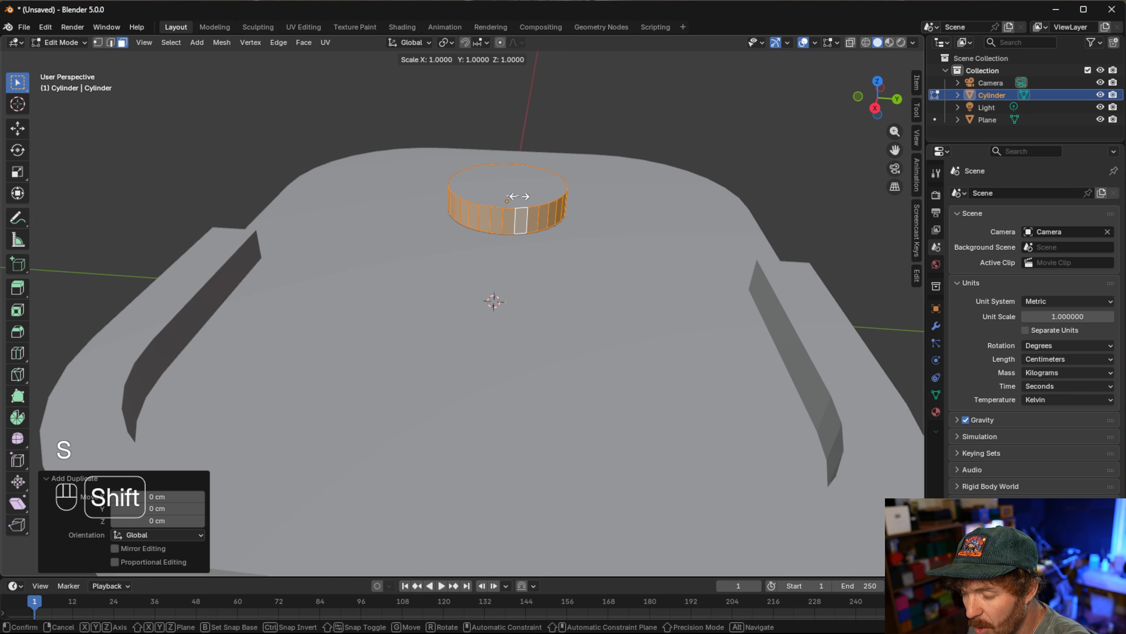
key("shift+z")
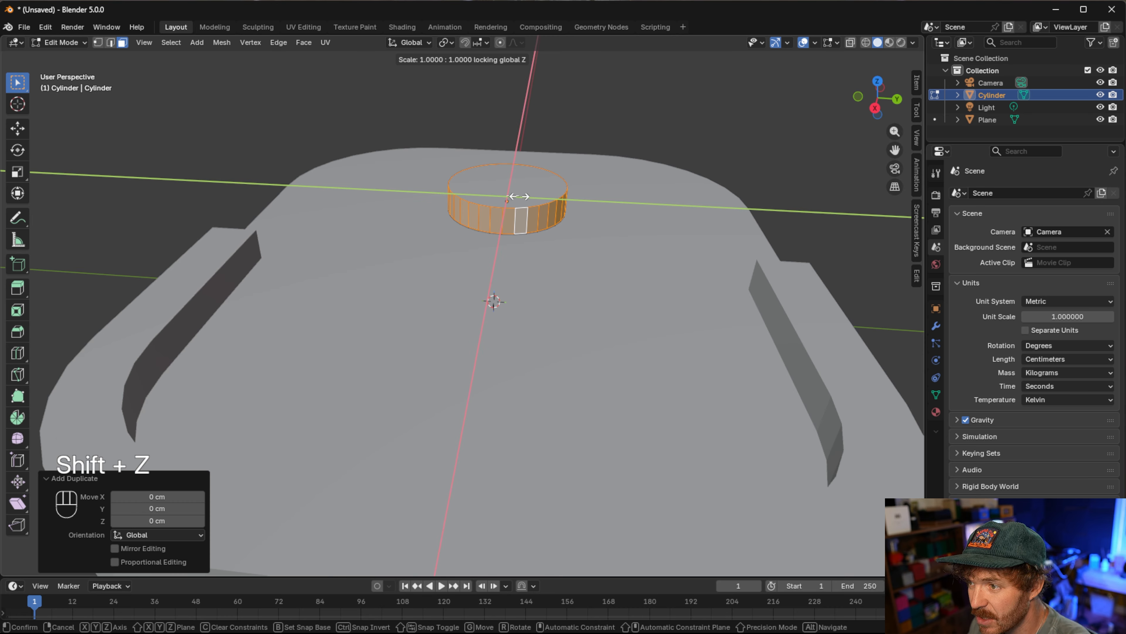
left_click(519, 198)
scroll(523, 213, "up", 2)
middle_click_drag(528, 218, 567, 231)
Extrude the duplicated ring outward, scaled to about 3.798 in X and Y with Z locked, and subdivide its outer wall faces once
key("e")
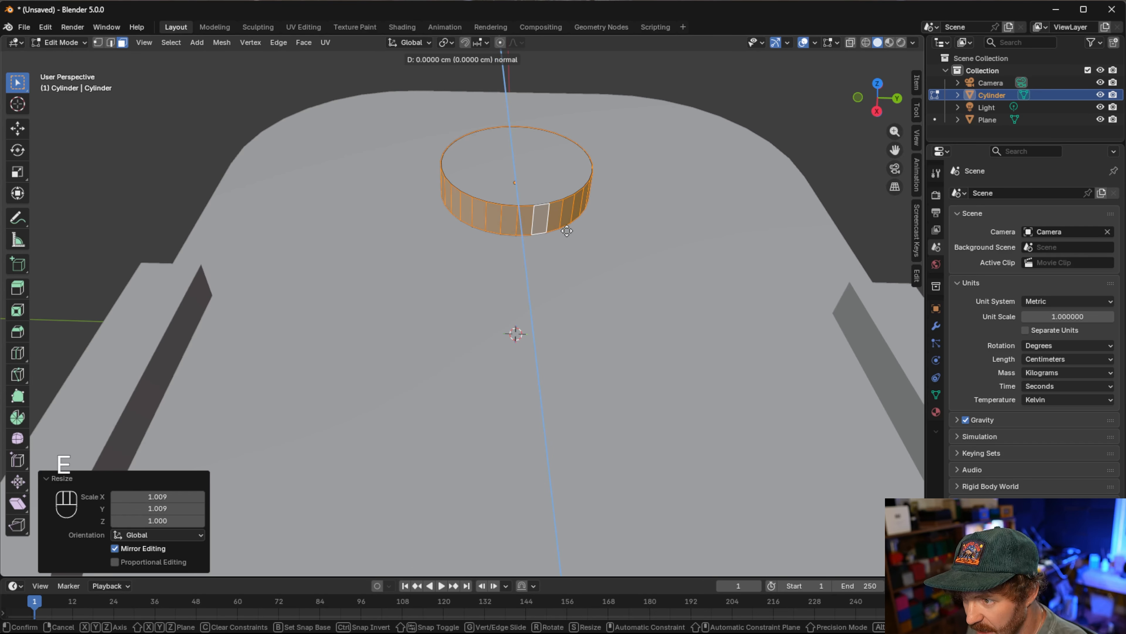
key("shift+z")
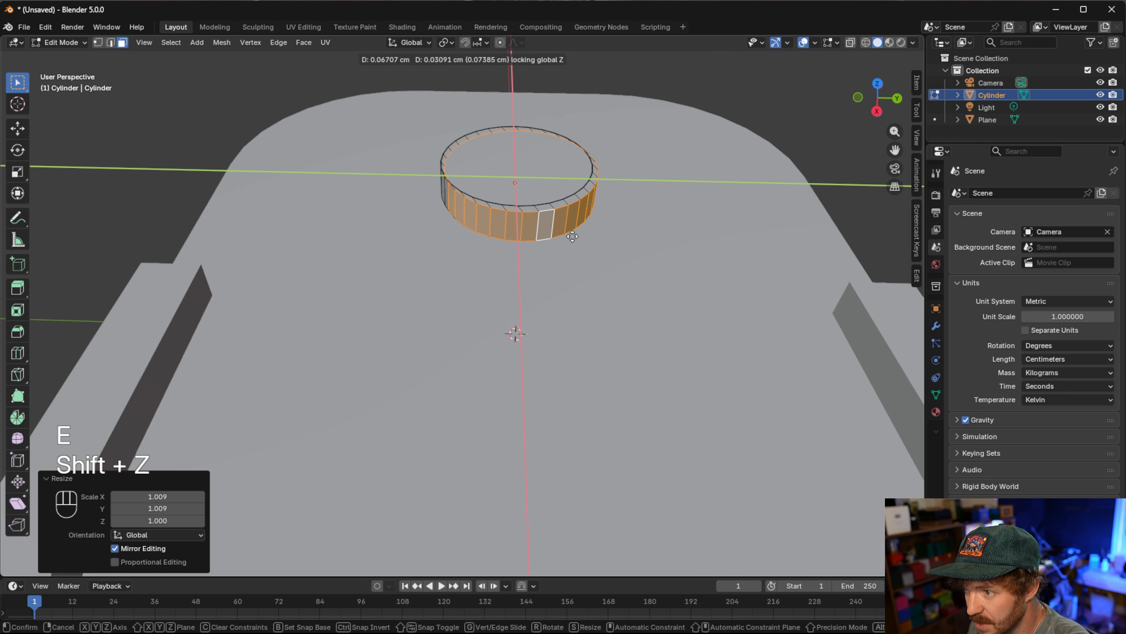
key("s")
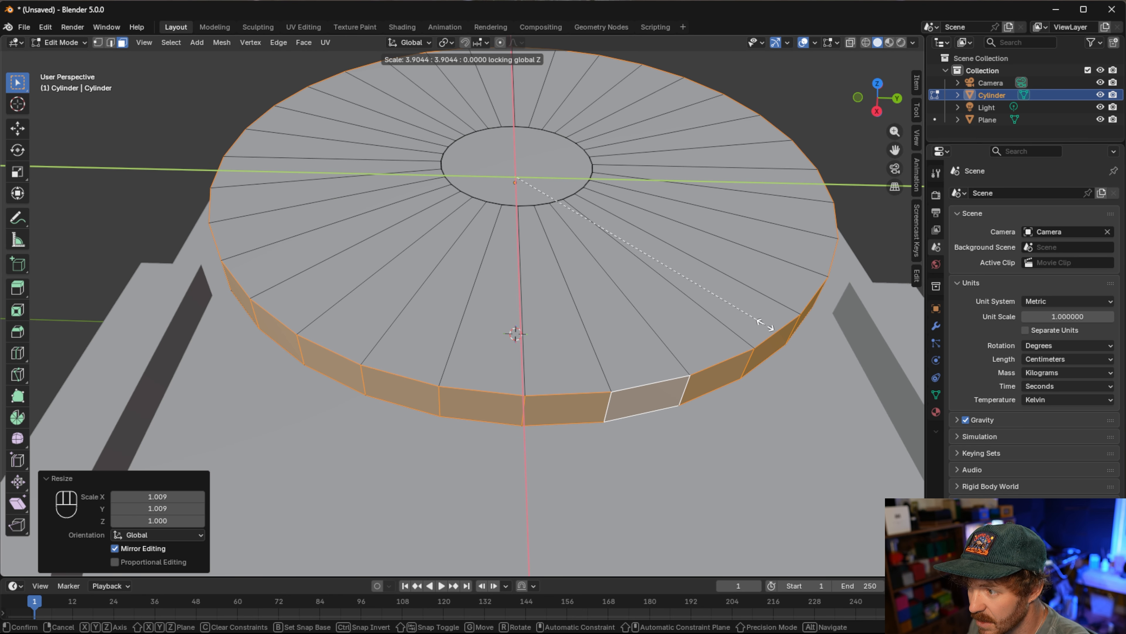
left_click(754, 322)
middle_click_drag(666, 258, 575, 288)
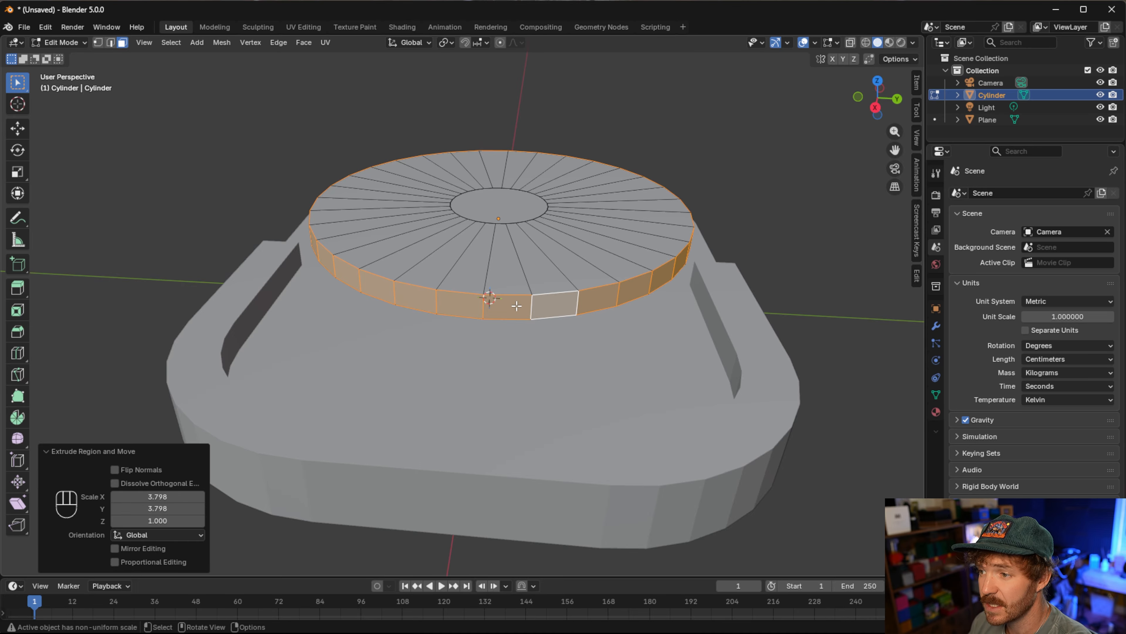
right_click(554, 308)
left_click(530, 327)
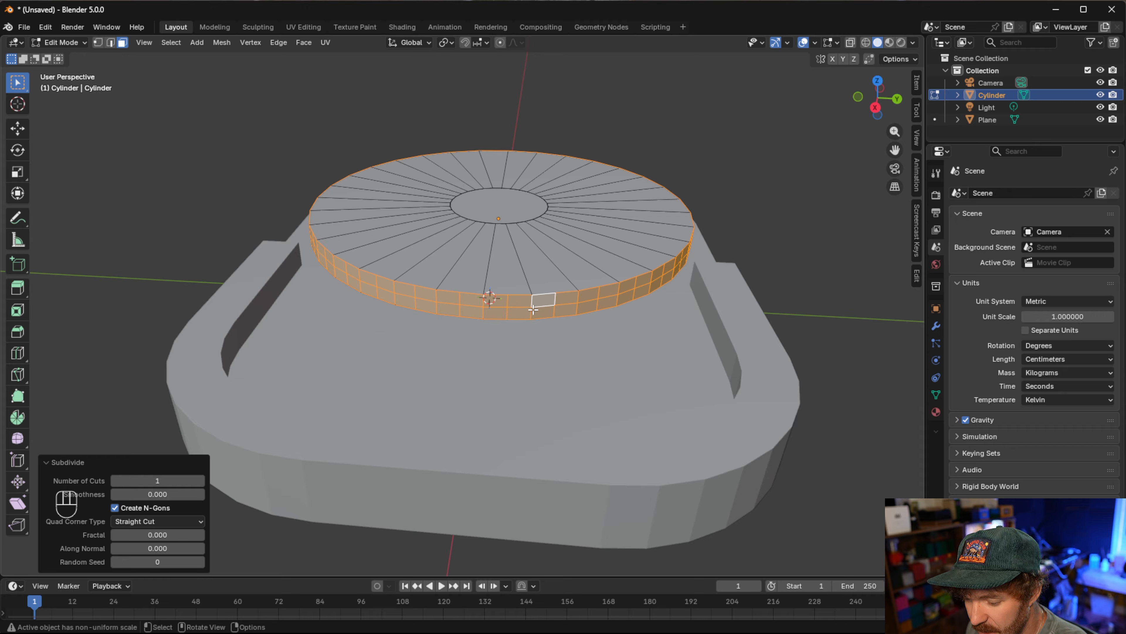
Select the mid-face vertical edges all around the dial's outer wall and scale them to about 1.091 in X and Y to form pointed teeth
key("2")
left_click(556, 306)
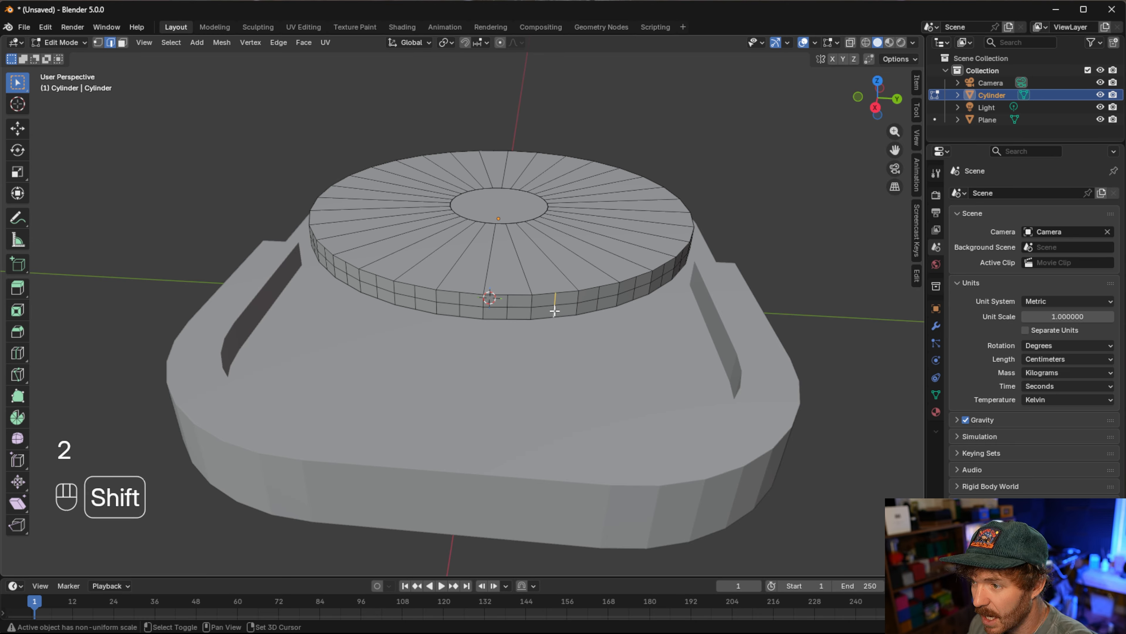
left_click(509, 307, "shift")
middle_click_drag(473, 317, 512, 278, "shift")
left_click(494, 303, "shift")
left_click(494, 310, "shift")
left_click(535, 293, "shift")
left_click(511, 272, "shift")
left_click(511, 272, "shift")
left_click(464, 259, "shift")
left_click(466, 270, "shift")
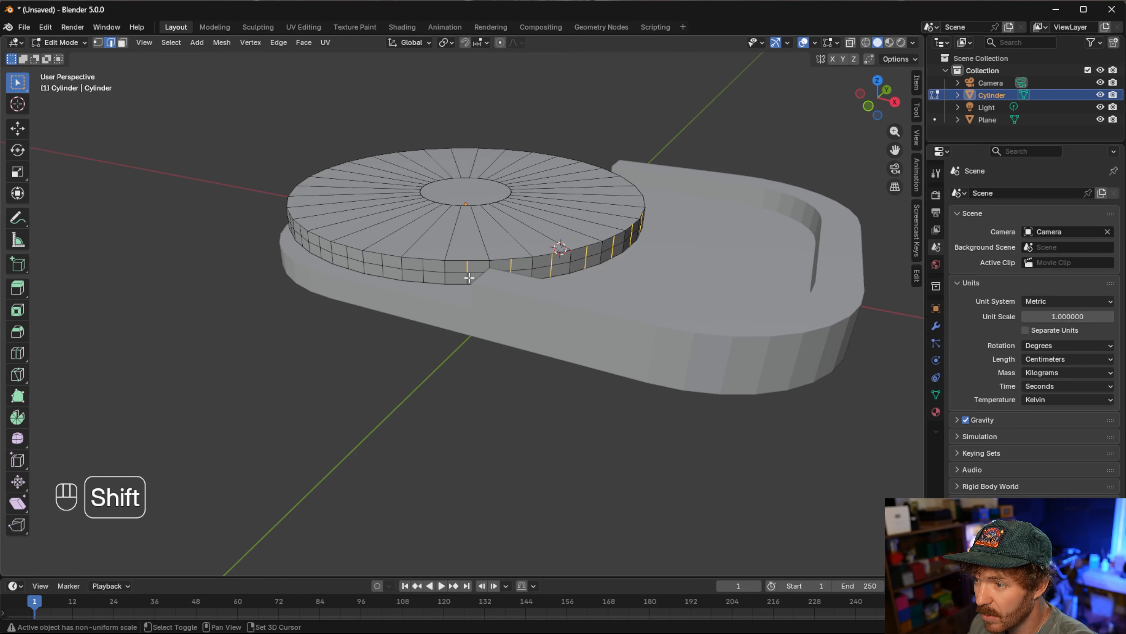
middle_click_drag(427, 275, 435, 251)
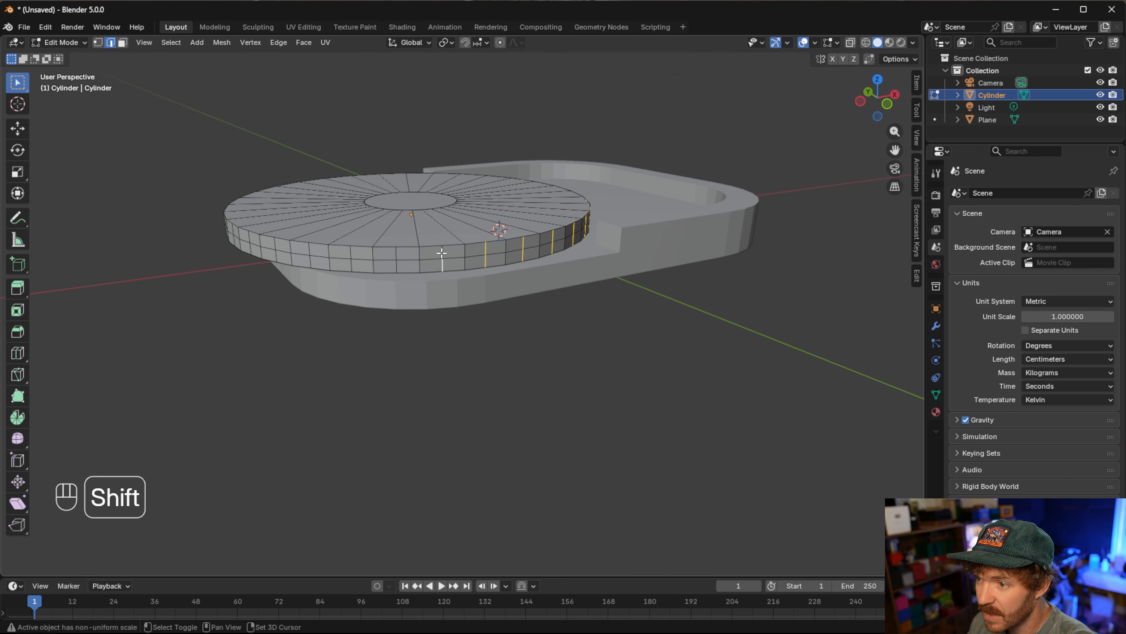
mouse_move(402, 262)
middle_mouse_down()
mouse_move(452, 270)
mouse_move(393, 262)
mouse_move(400, 251)
middle_mouse_up()
left_click(432, 264, "shift")
left_click(384, 266, "shift")
left_click(405, 241, "shift")
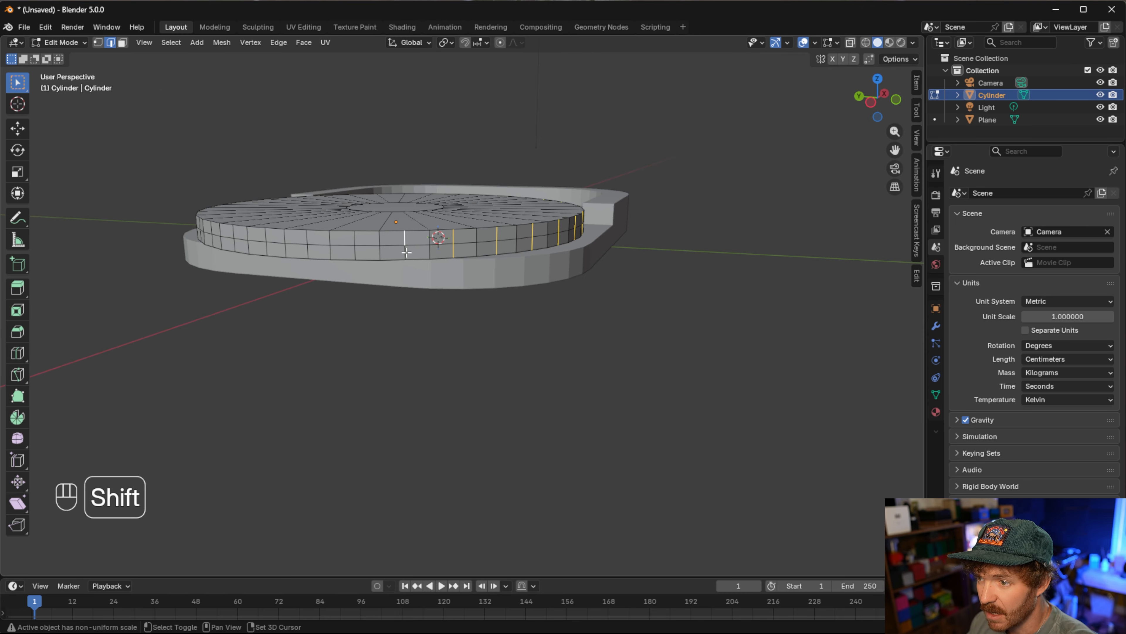
left_click(354, 245, "shift")
middle_click_drag(361, 253, 386, 255)
left_click(340, 245, "shift")
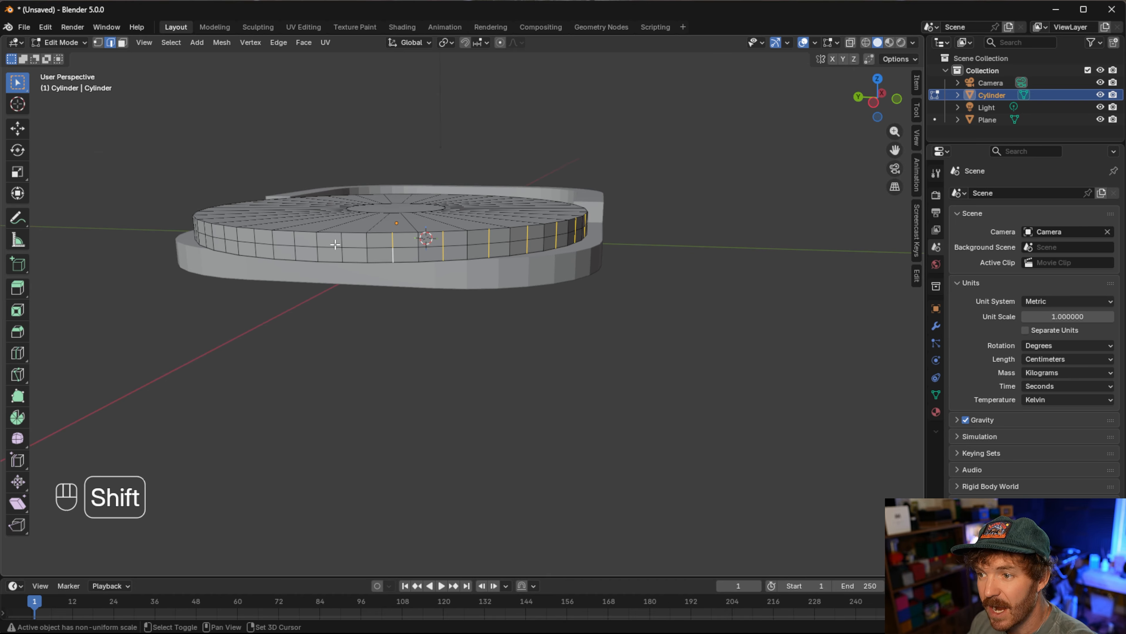
middle_click_drag(348, 258, 377, 225)
left_click(376, 222, "shift")
left_click(377, 243, "shift")
left_click(366, 228, "shift")
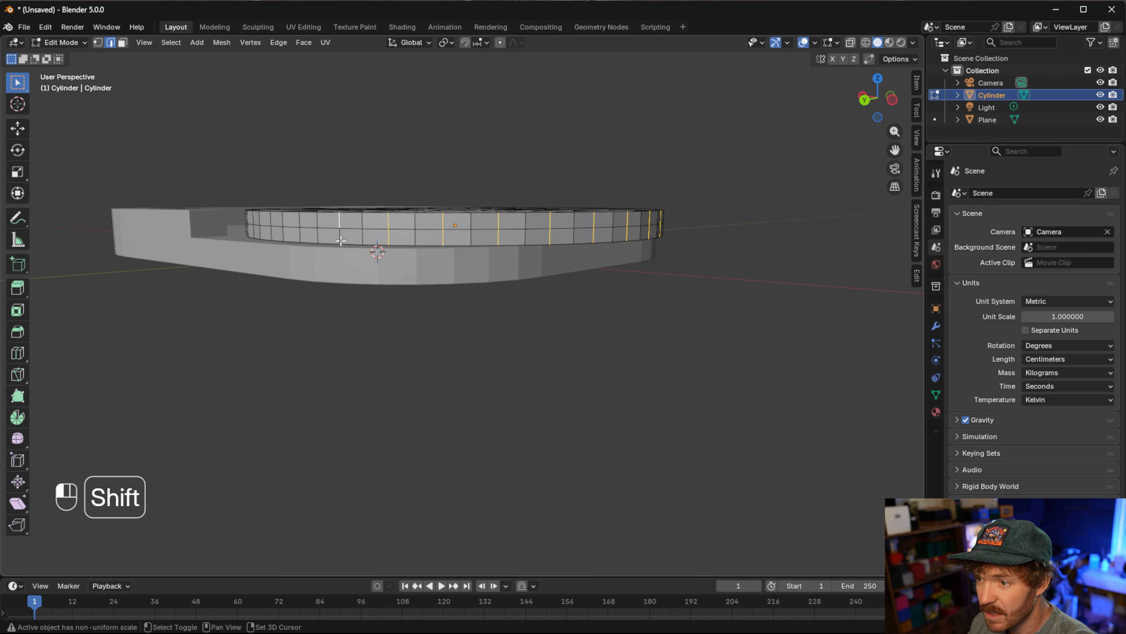
middle_click_drag(342, 221, 485, 307)
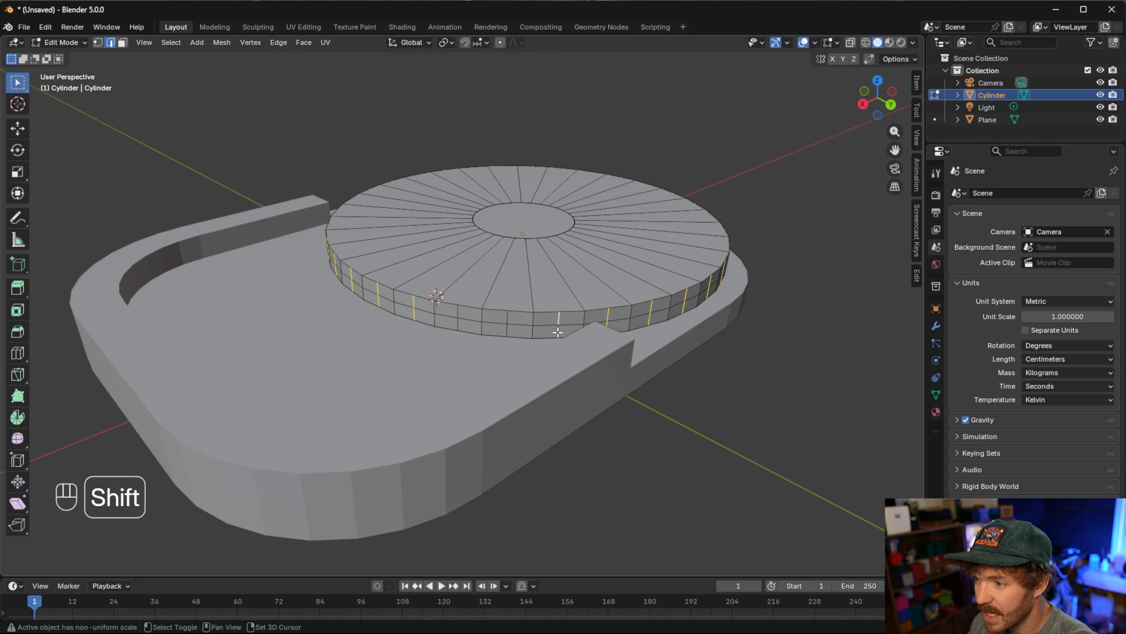
left_click(505, 324, "shift")
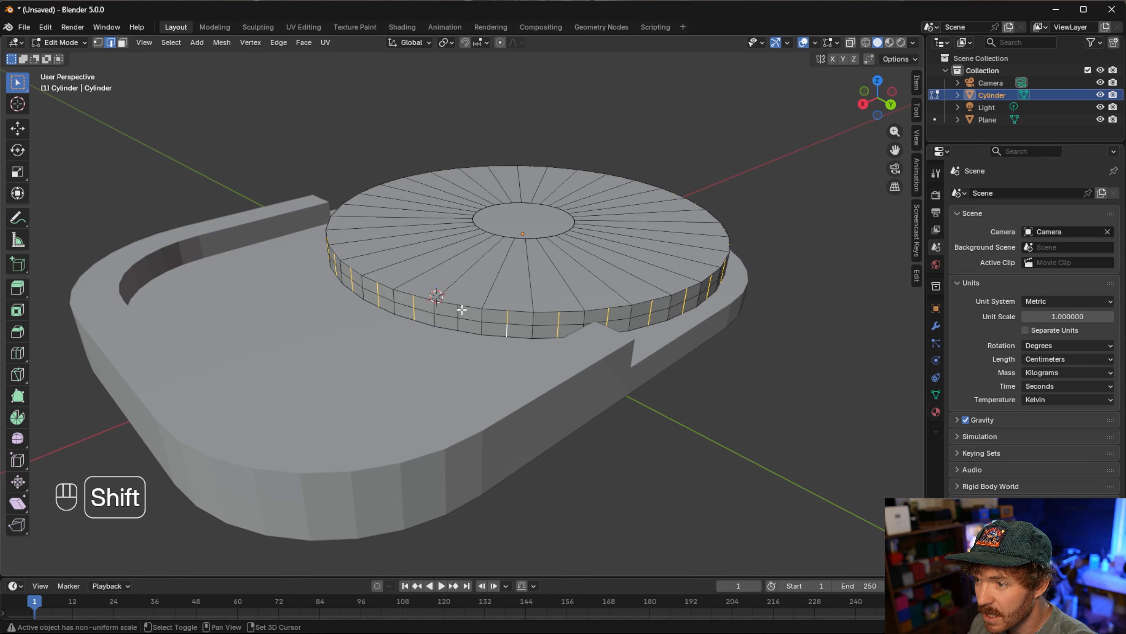
left_click(461, 322, "shift")
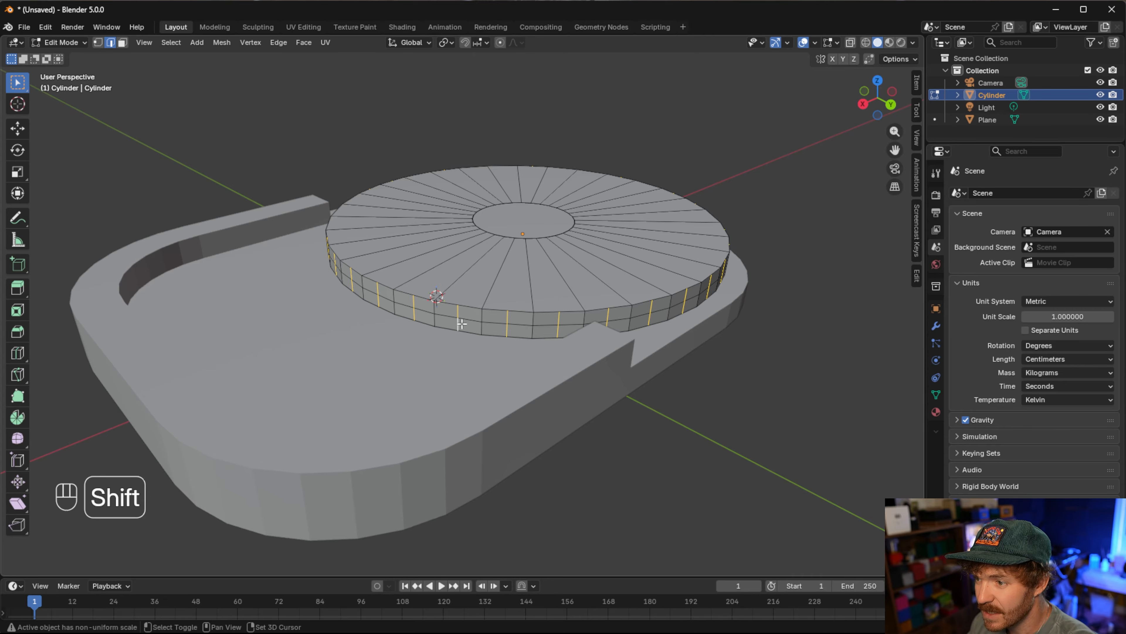
middle_click_drag(462, 324, 522, 357)
key("s")
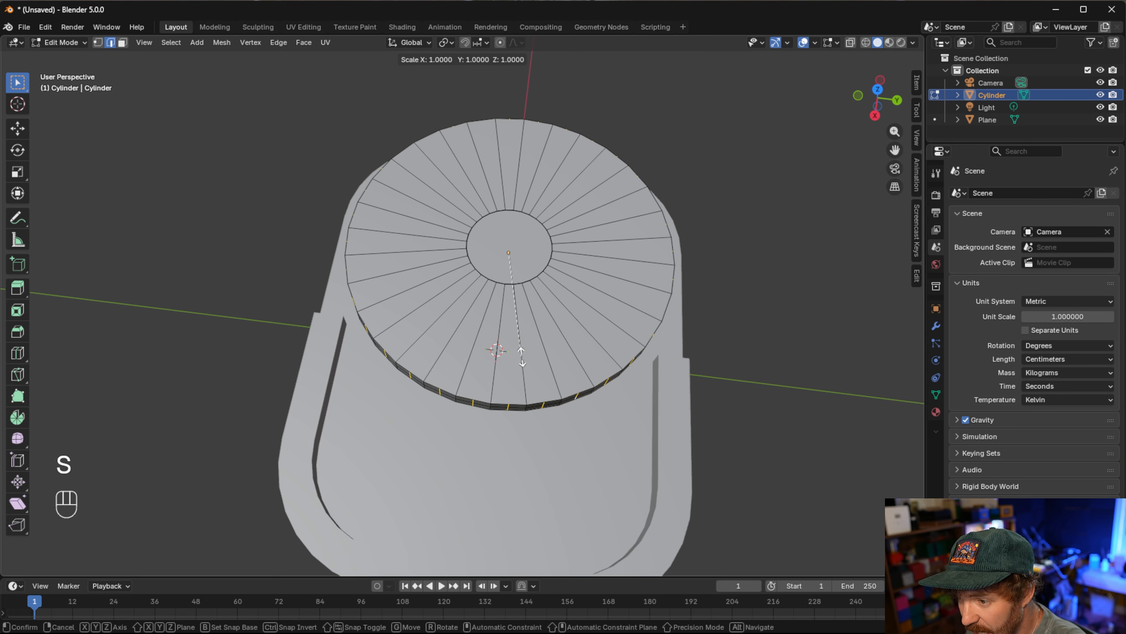
key("shift+z")
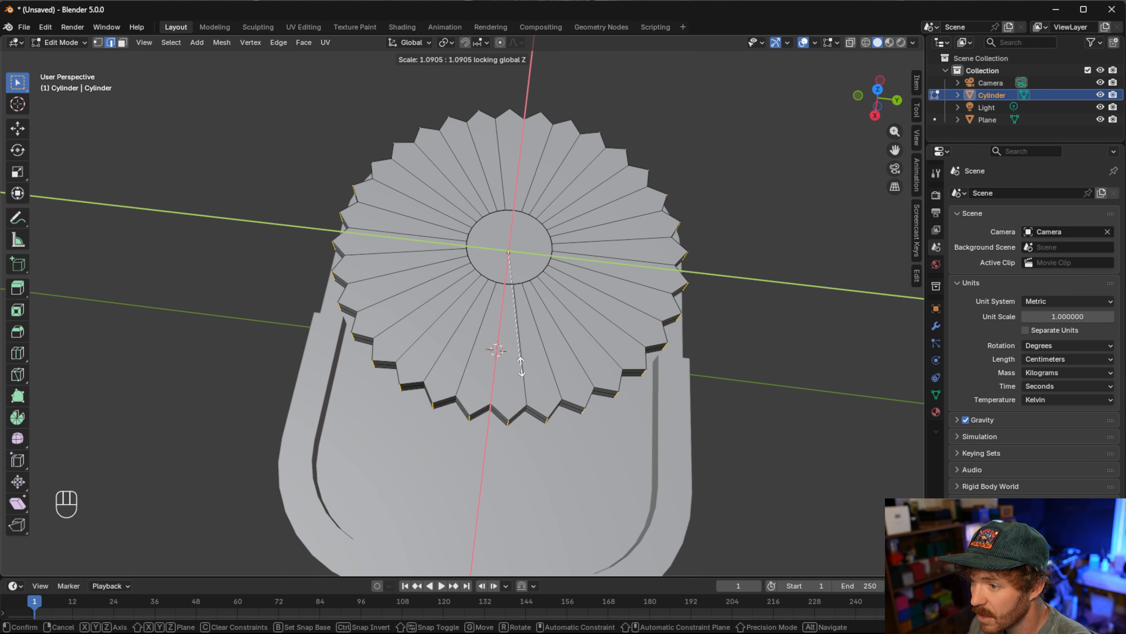
left_click(521, 366)
mouse_move(521, 366)
middle_mouse_down()
mouse_move(525, 355)
mouse_move(527, 364)
middle_mouse_up()
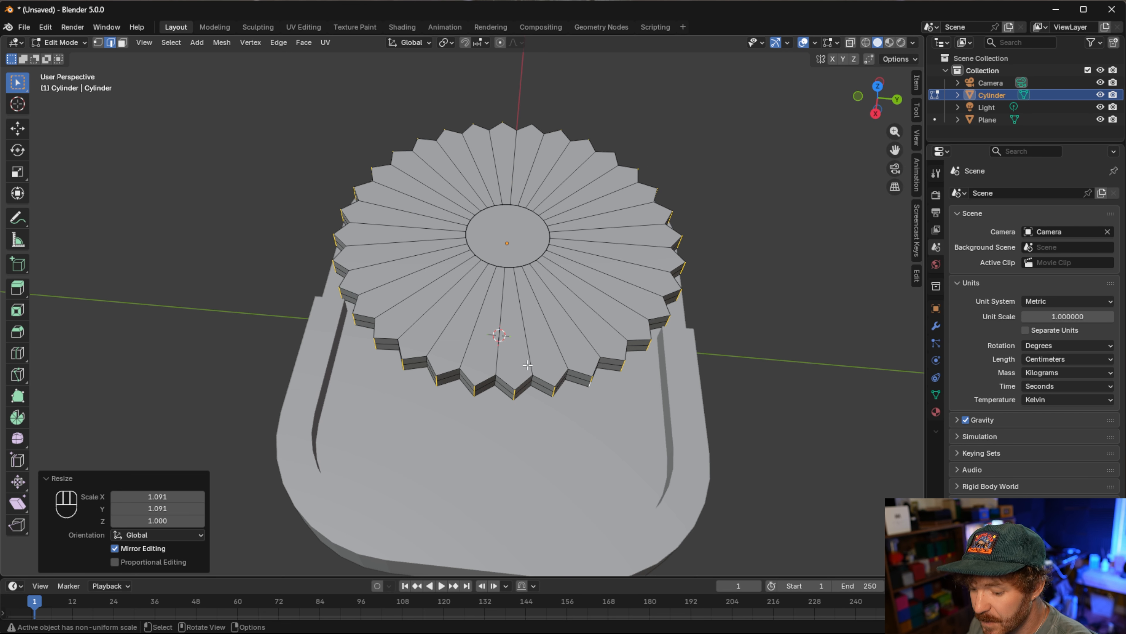
Bevel the selected vertical tooth edges around the dial by about 22.6 cm with 8 segments to round the teeth
key("ctrl+b")
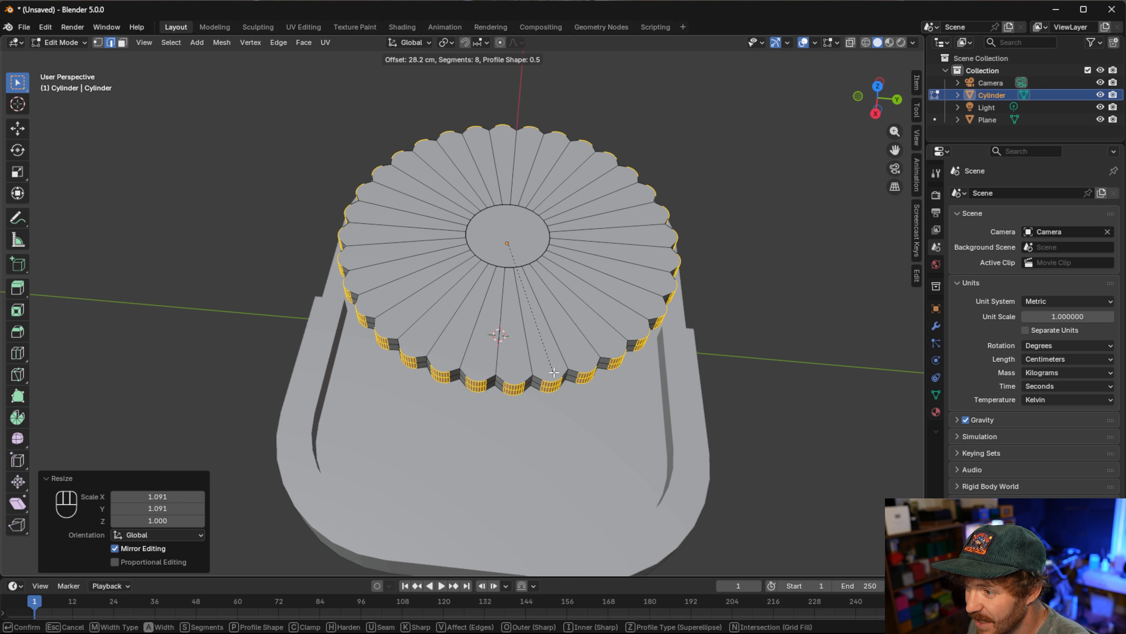
left_click(552, 369)
middle_click_drag(549, 329, 545, 382)
scroll(545, 382, "down", 1)
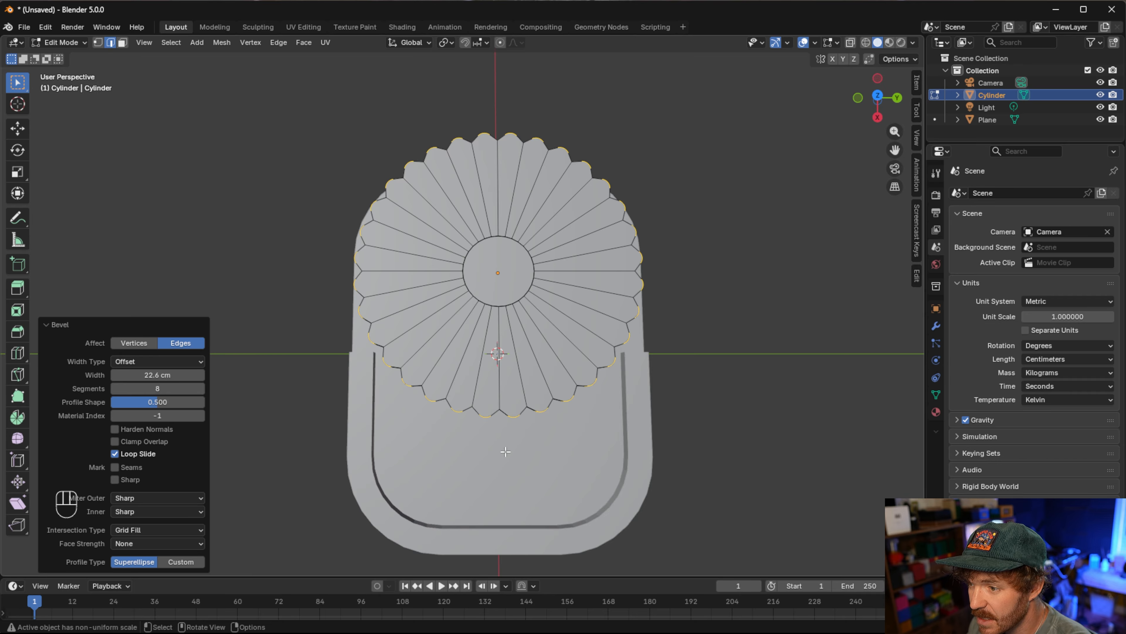
scroll(503, 451, "up", 1)
mouse_move(503, 449)
middle_mouse_down()
mouse_move(497, 356)
mouse_move(496, 444)
middle_mouse_up()
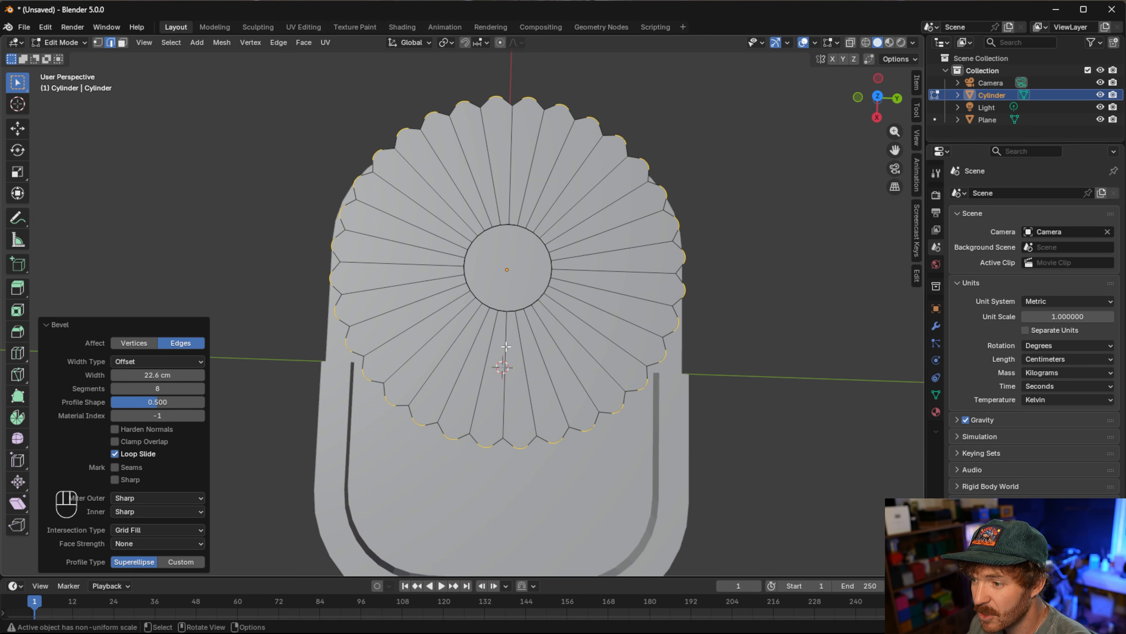
scroll(472, 508, "down", 1)
middle_click_drag(472, 508, 485, 355)
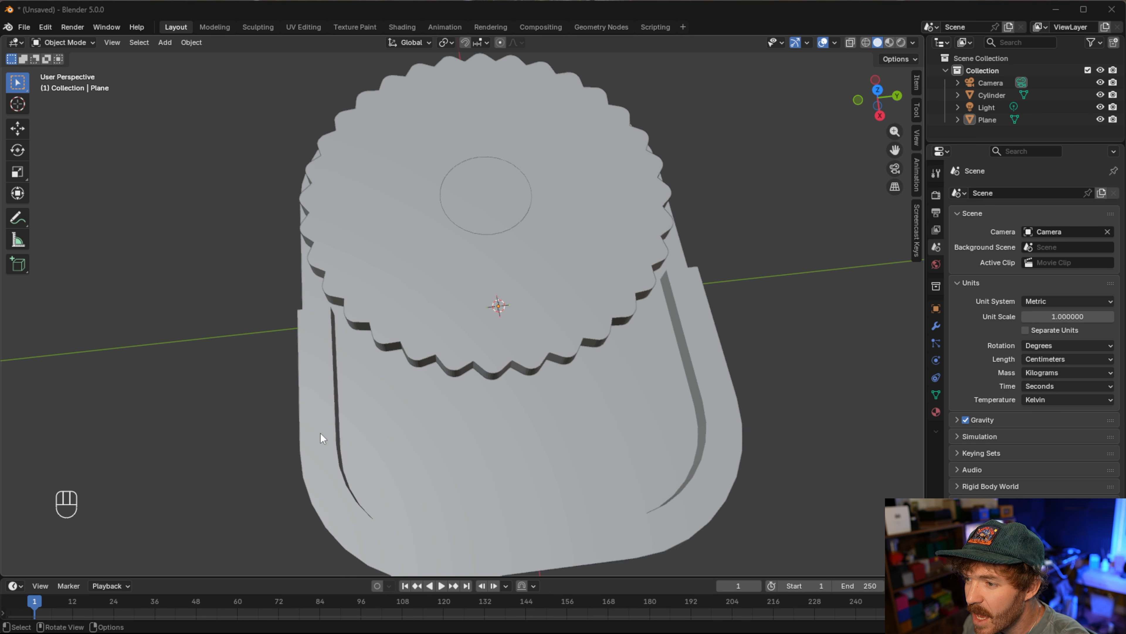
Add one loop cut along the plate rim's inner wall and slide it close to the floor, factor about 0.814
middle_click_drag(320, 437, 522, 368)
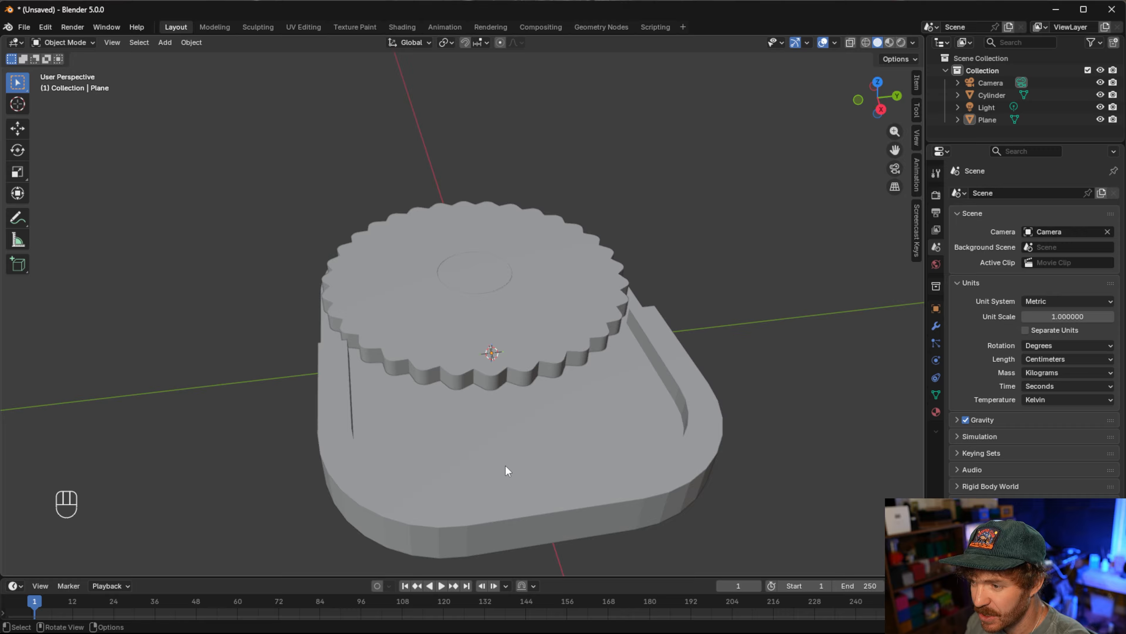
key("Tab")
middle_click_drag(505, 468, 611, 426)
key("ctrl+r")
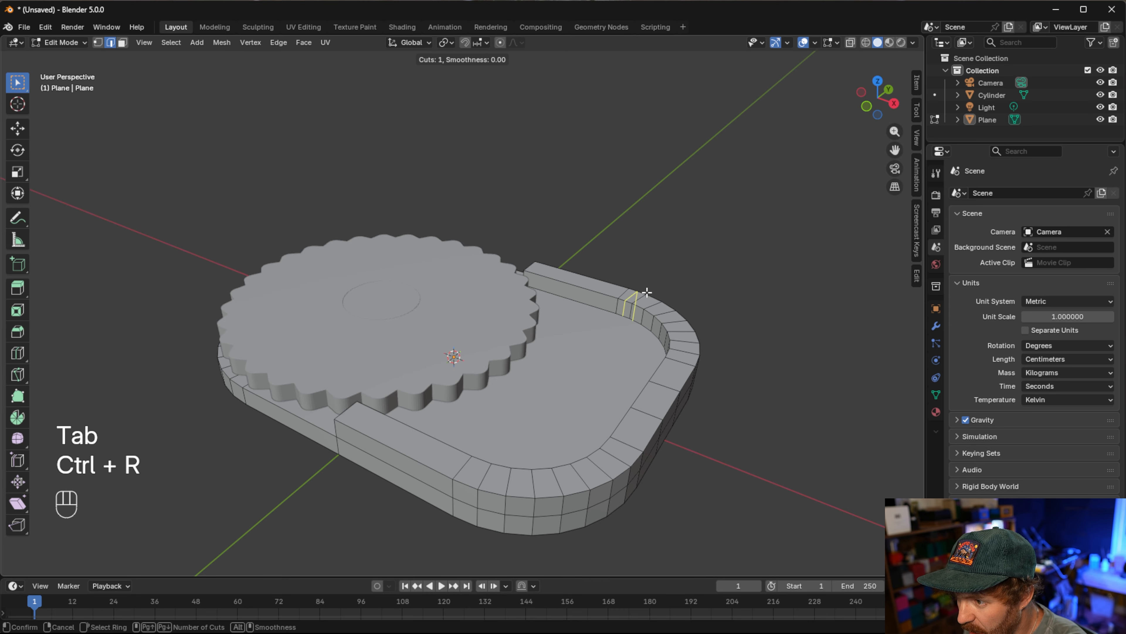
left_click(632, 312)
left_click(633, 319)
scroll(633, 315, "up", 4)
middle_click_drag(590, 306, 626, 322)
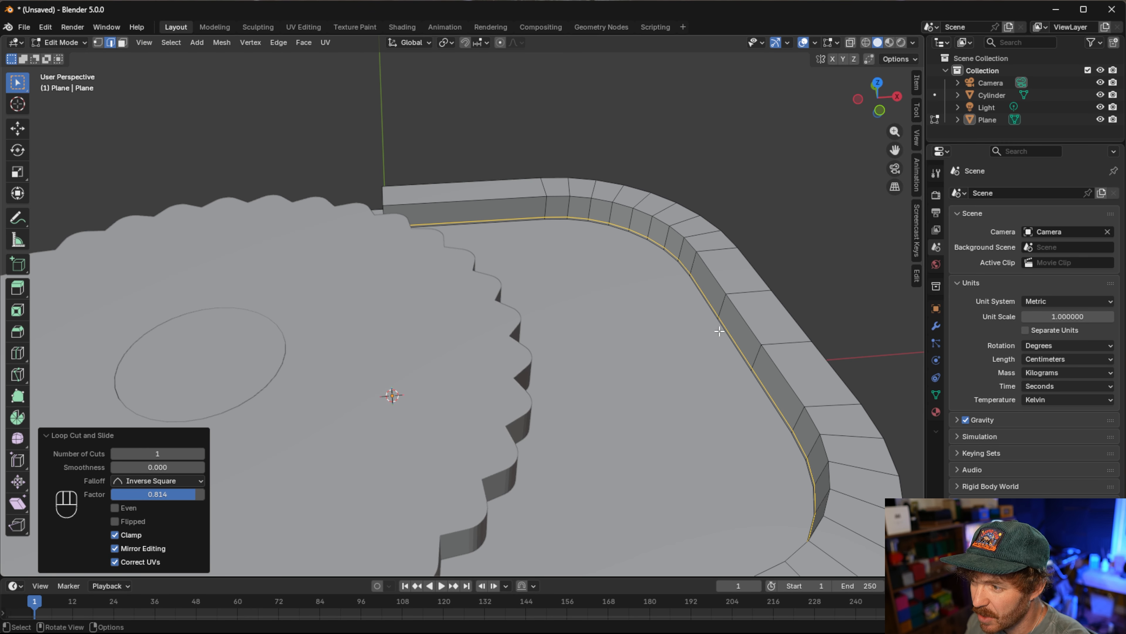
Extrude the middle face of the rim's inner end wall toward the dial in three segments of about 0.445, 0.201 and 0.691 cm
middle_click_drag(706, 342, 426, 404)
key("3")
left_click(521, 469)
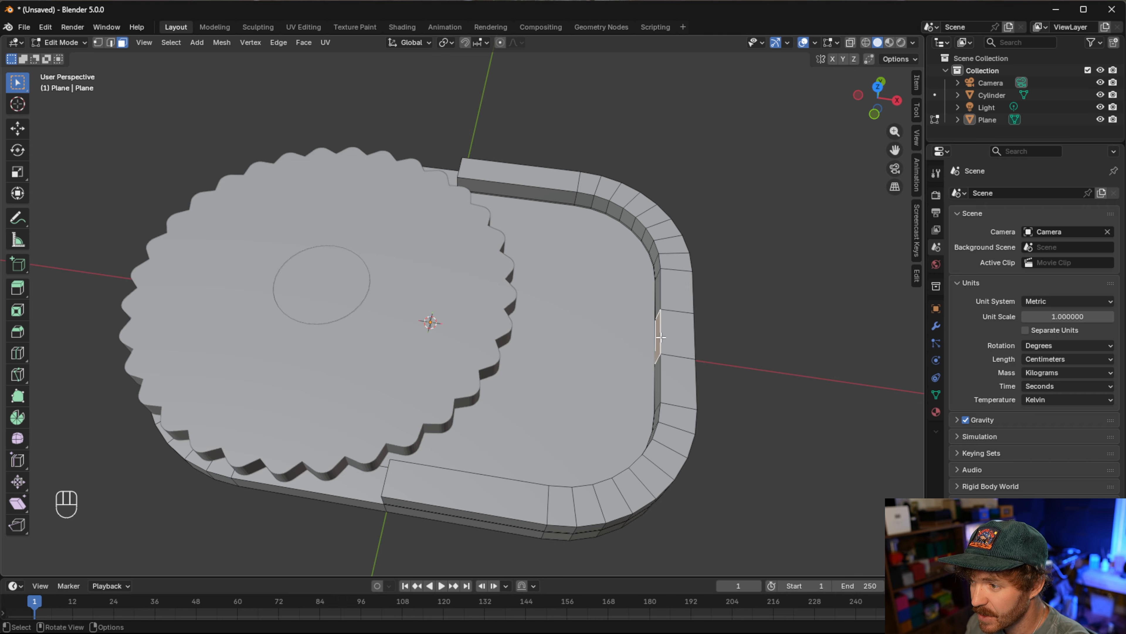
key("e")
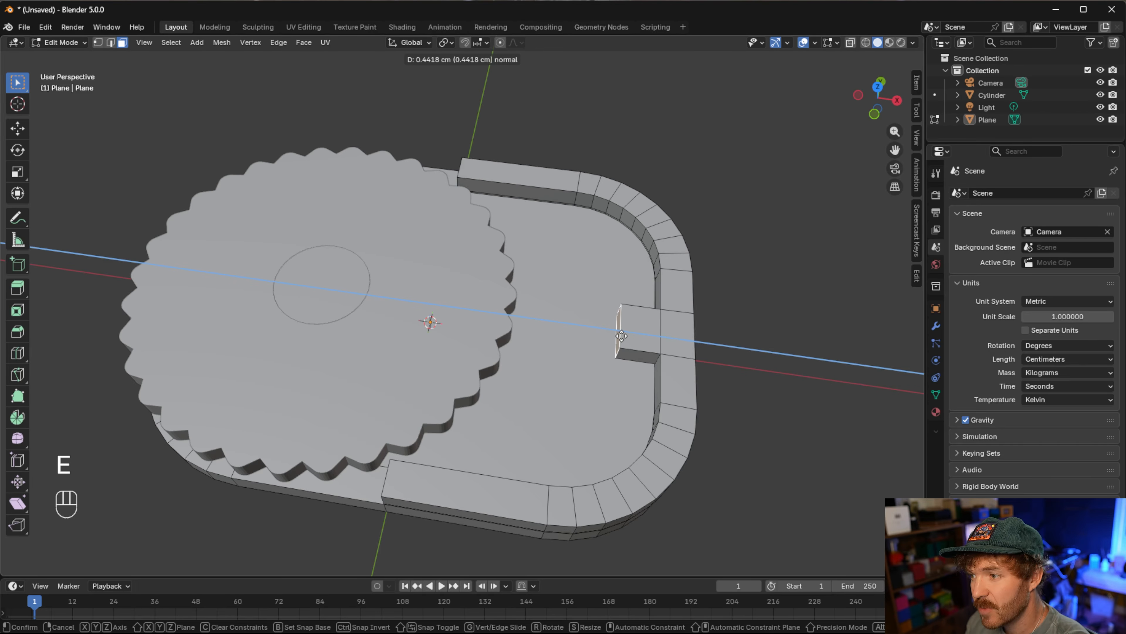
left_click(621, 339)
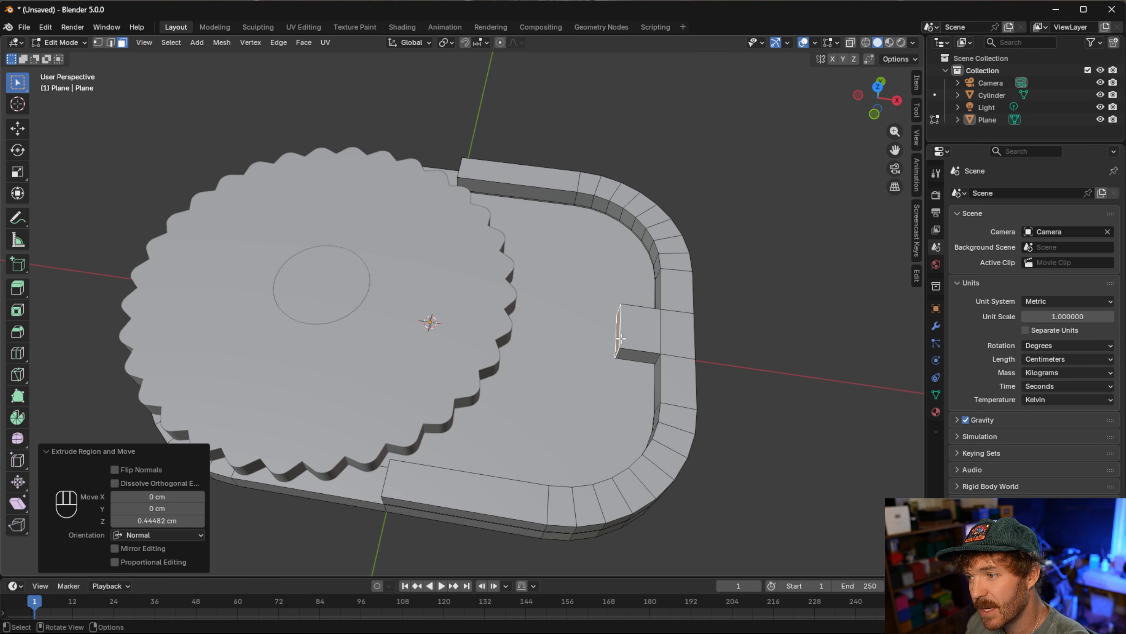
key("e")
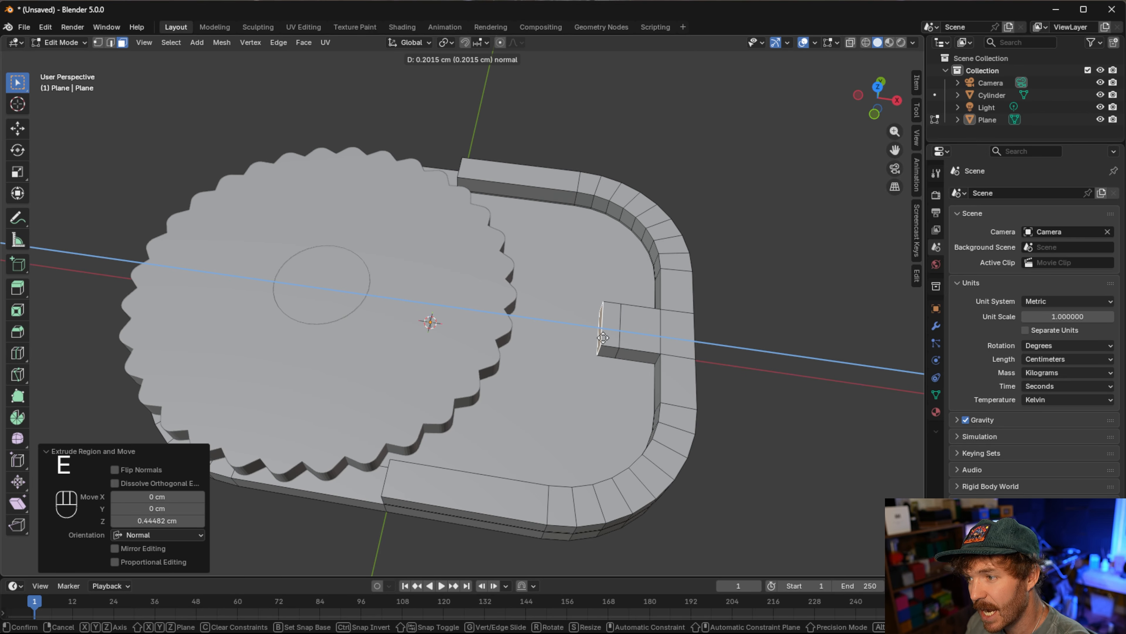
left_click(603, 338)
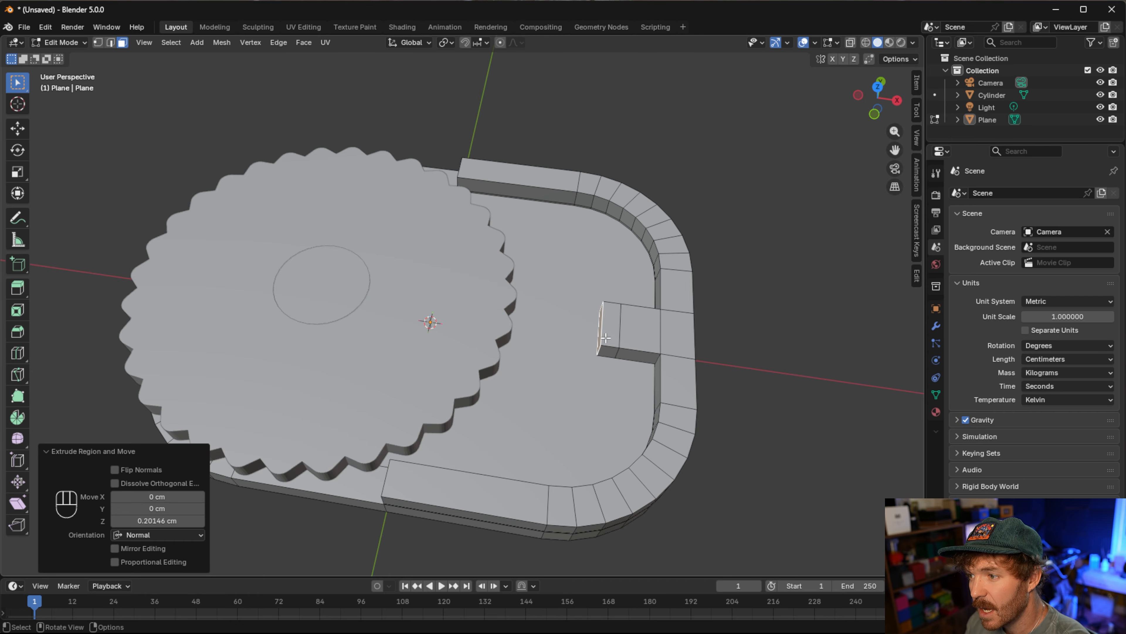
key("e")
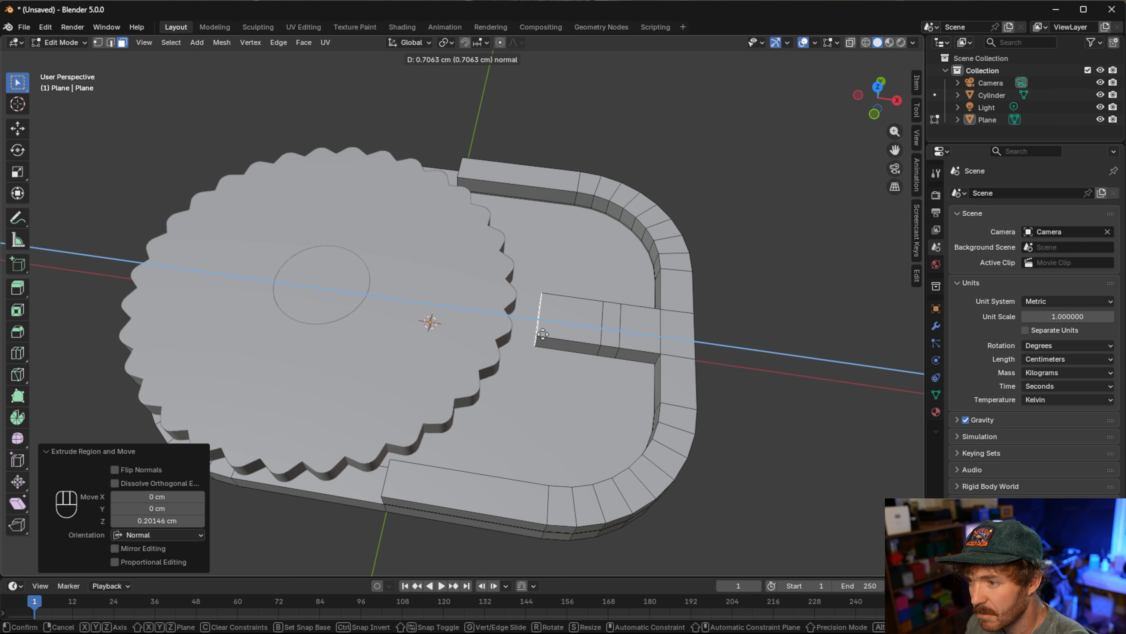
left_click(542, 333)
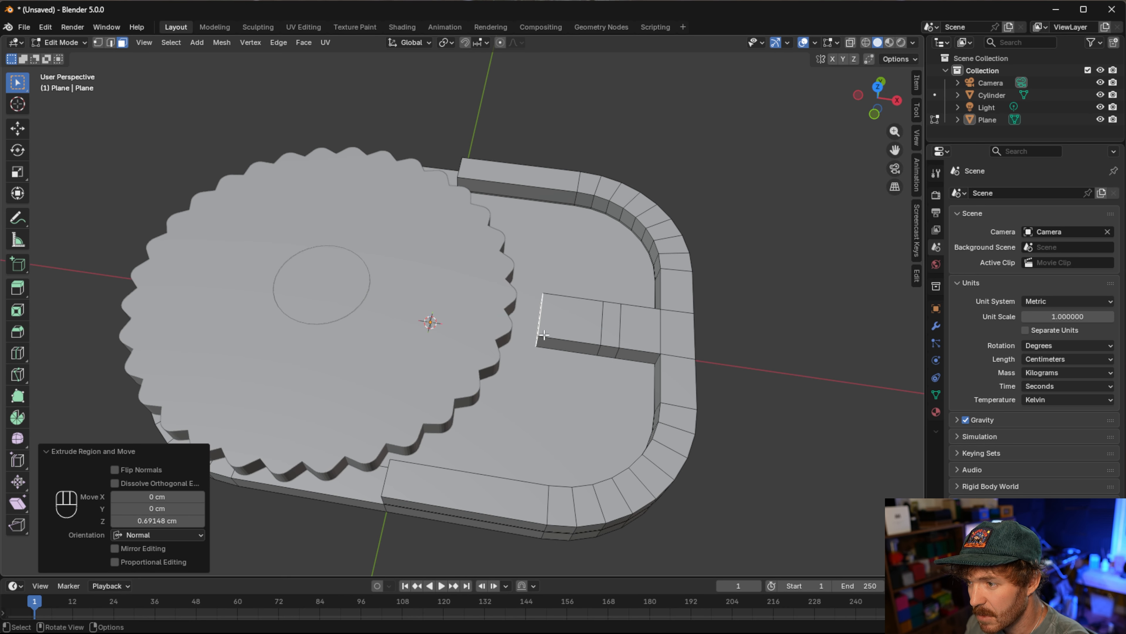
key("e")
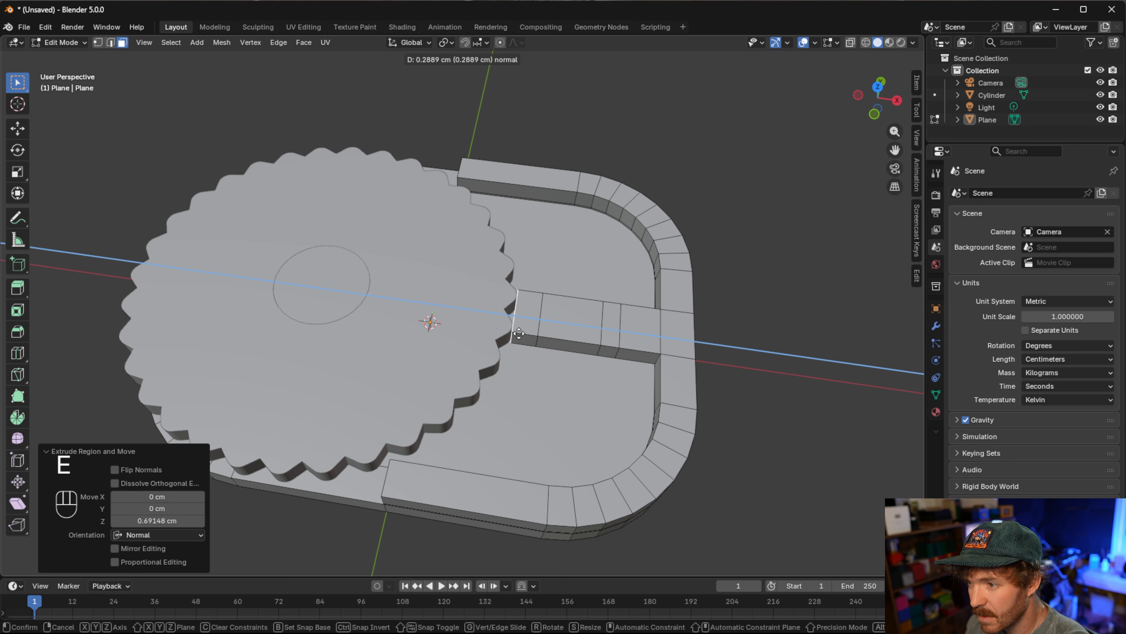
left_click(517, 336)
middle_click_drag(611, 343, 607, 338)
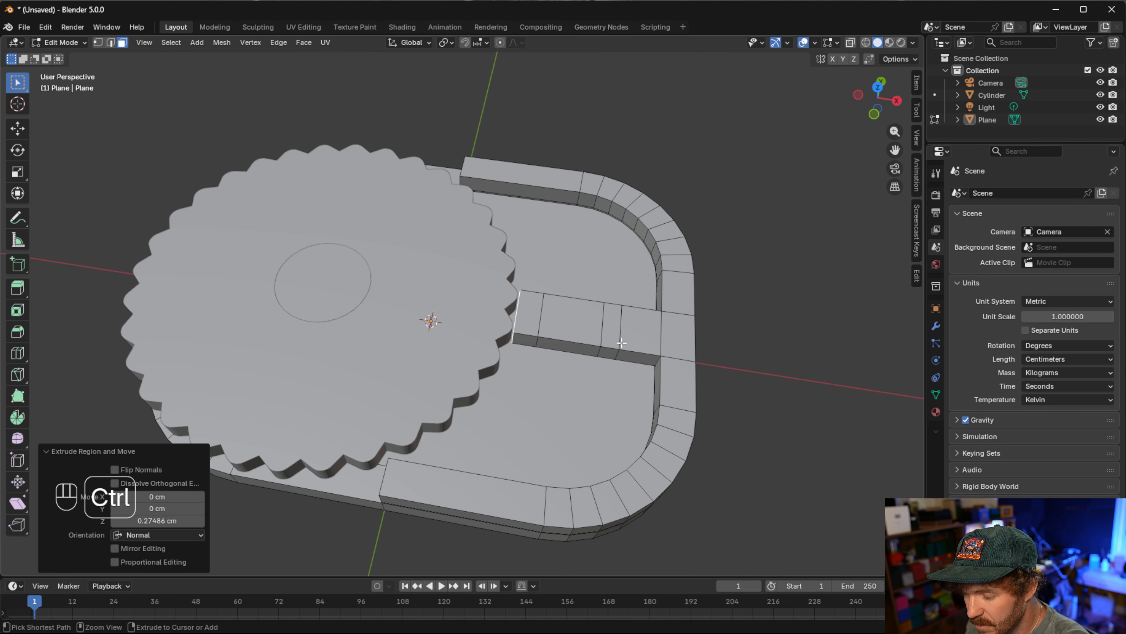
key("ctrl+z")
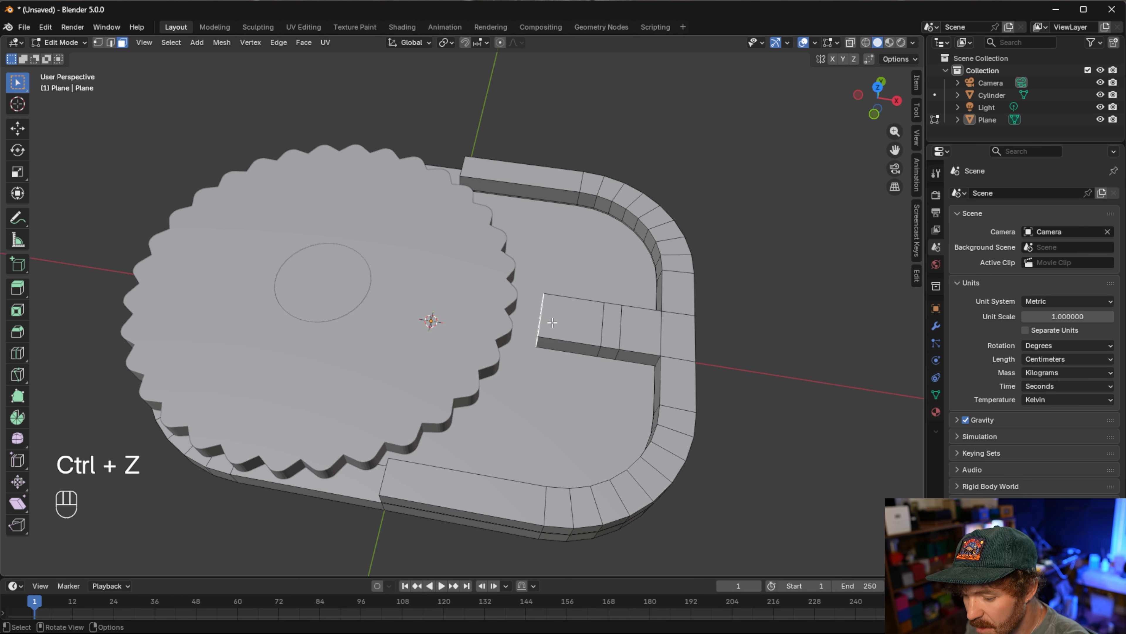
Extrude the arm's end face about 0.355 cm to reach the dial's teeth and add two centred lengthwise loop cuts along the arm
key("e")
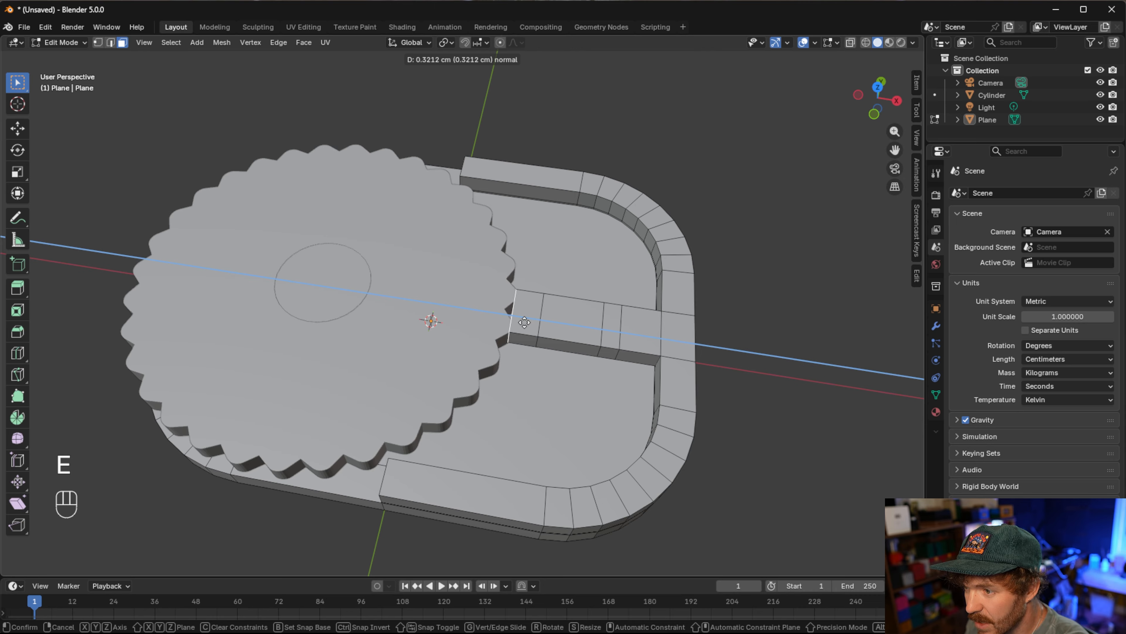
left_click(522, 323)
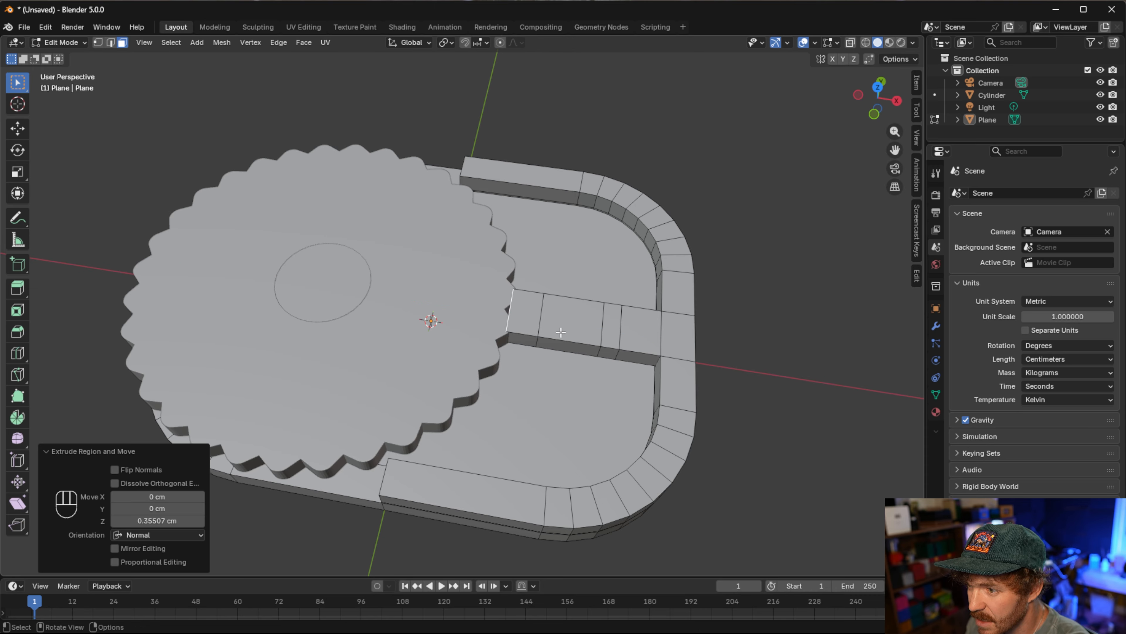
middle_click_drag(572, 334, 462, 357)
scroll(463, 359, "down", 1)
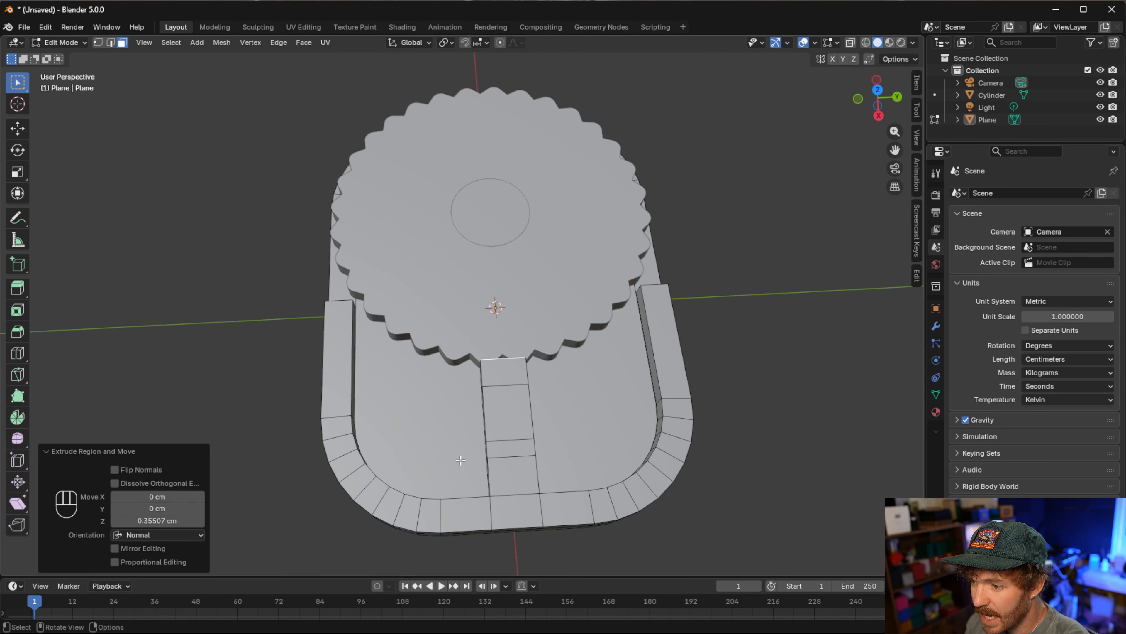
middle_click_drag(479, 465, 471, 467)
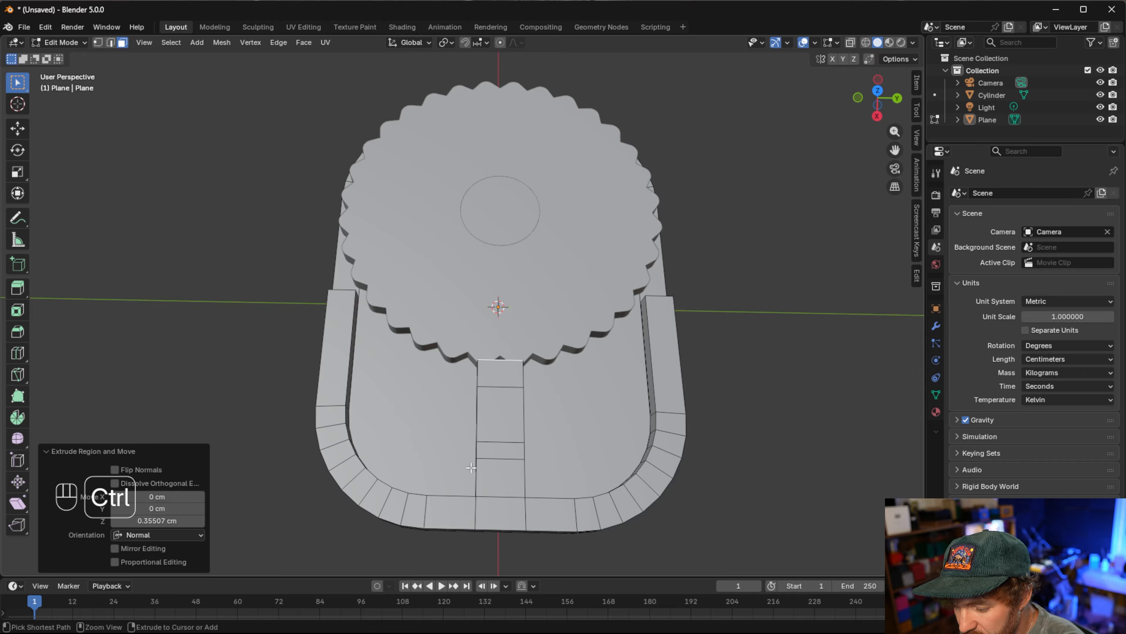
key("ctrl+r")
scroll(513, 437, "up", 1)
left_click(513, 437)
right_click(514, 437)
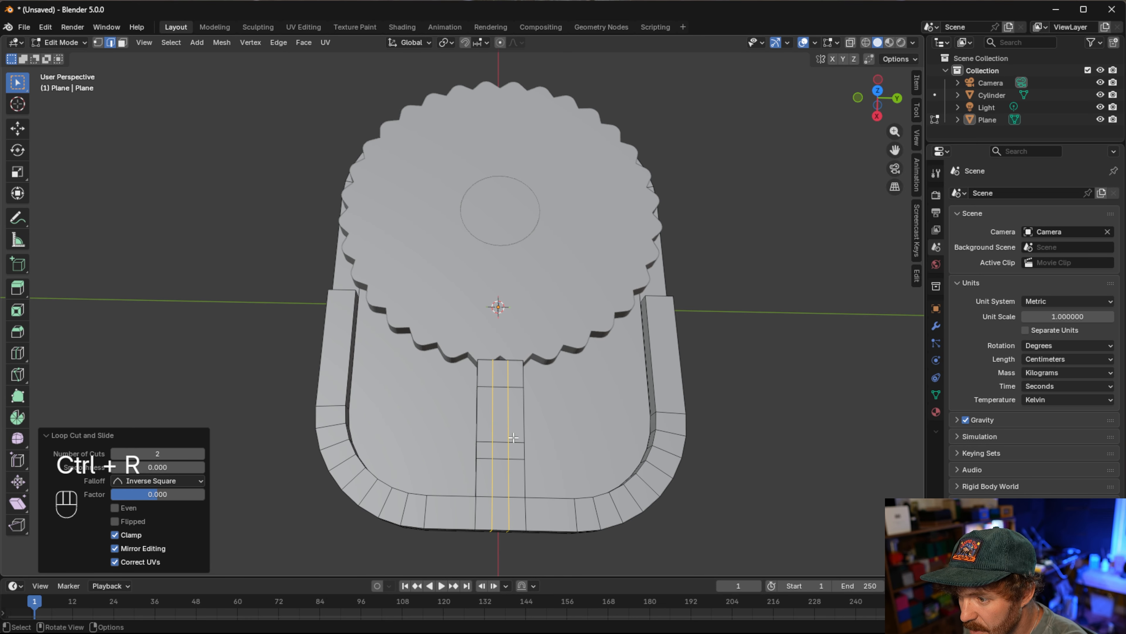
left_click(572, 461)
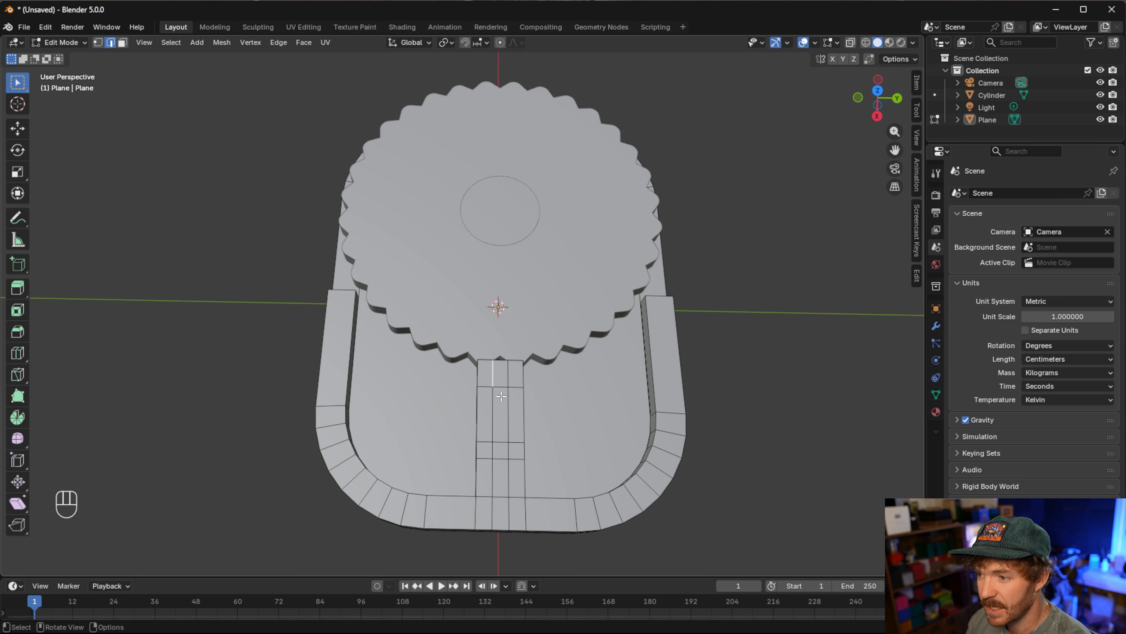
key("3")
left_click(502, 373)
left_click(503, 417, "shift")
left_click(501, 450, "shift")
left_click(486, 451, "shift")
left_click(486, 479, "shift")
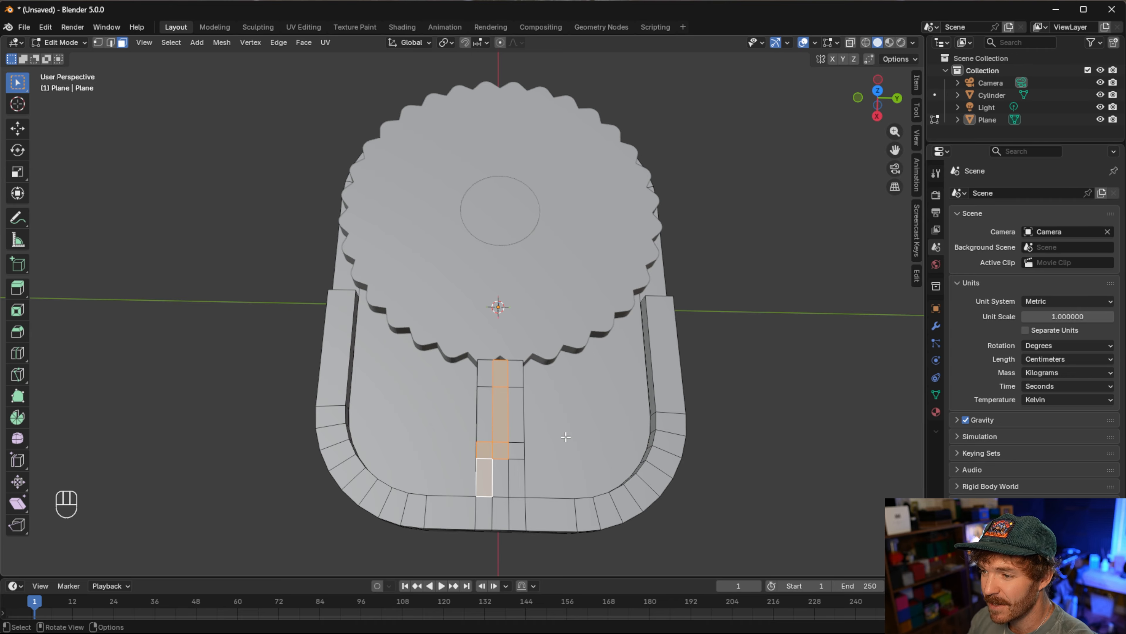
left_click(566, 437)
left_click(234, 493)
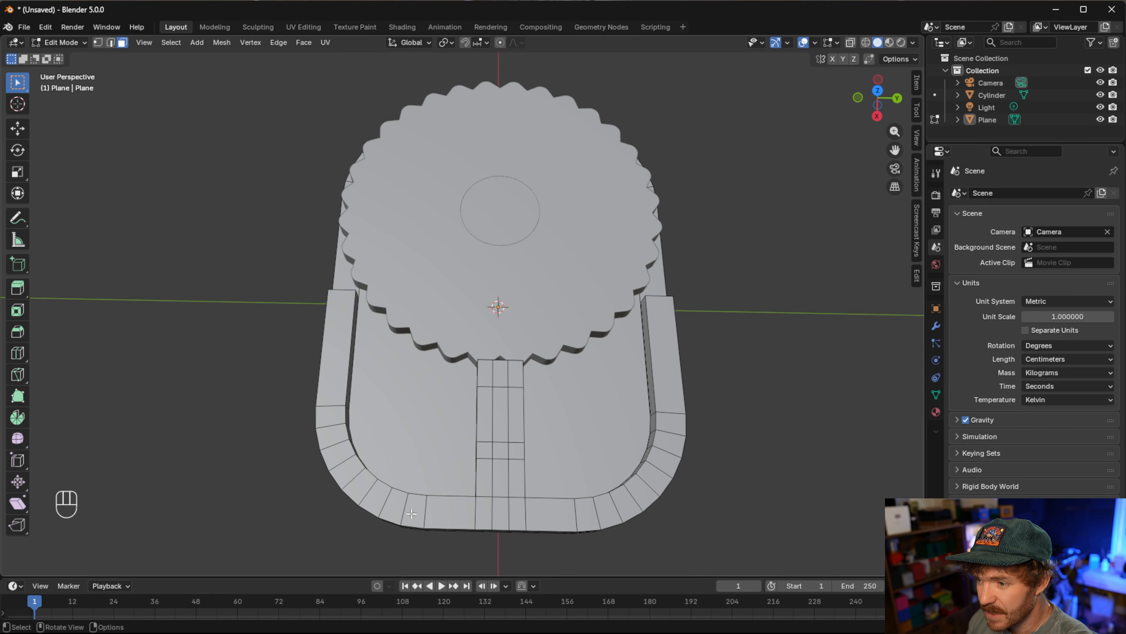
Delete the arm's long middle section, the outer faces at its tip and two columns beside the rim, including the adjoining side walls
scroll(505, 483, "up", 2)
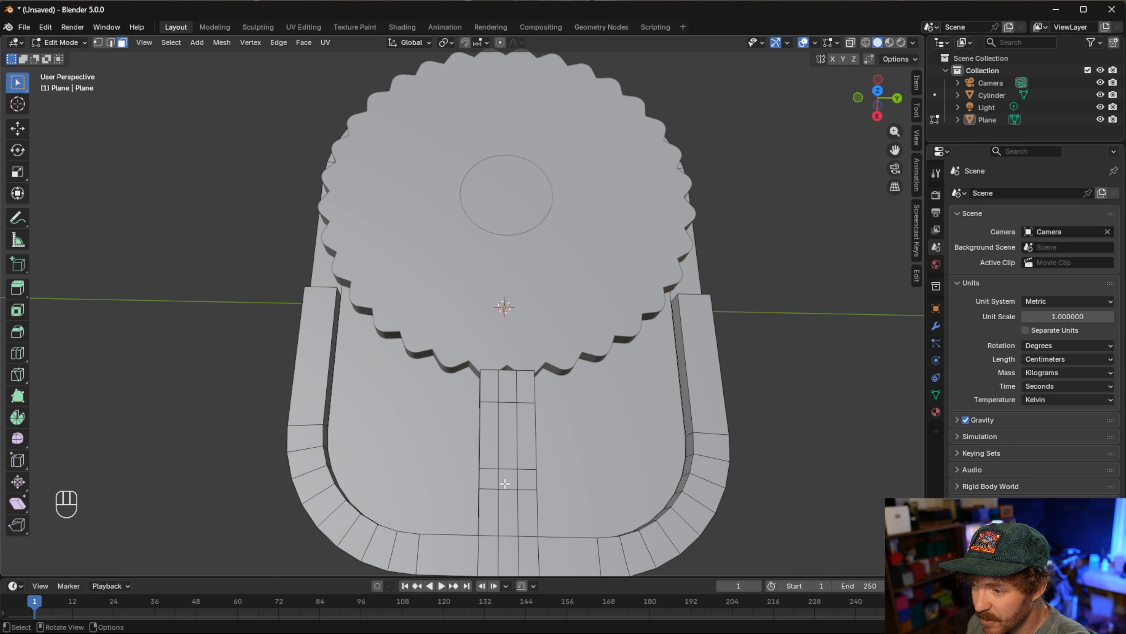
key("shift")
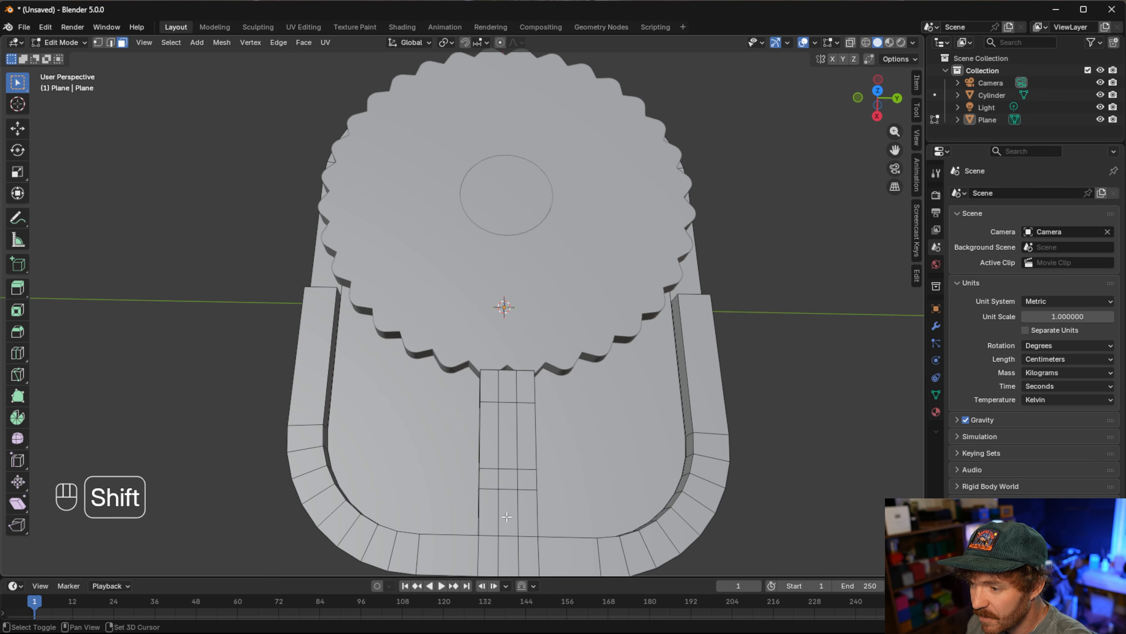
left_click(507, 517, "shift")
left_click(532, 507, "shift")
left_click(528, 446, "shift")
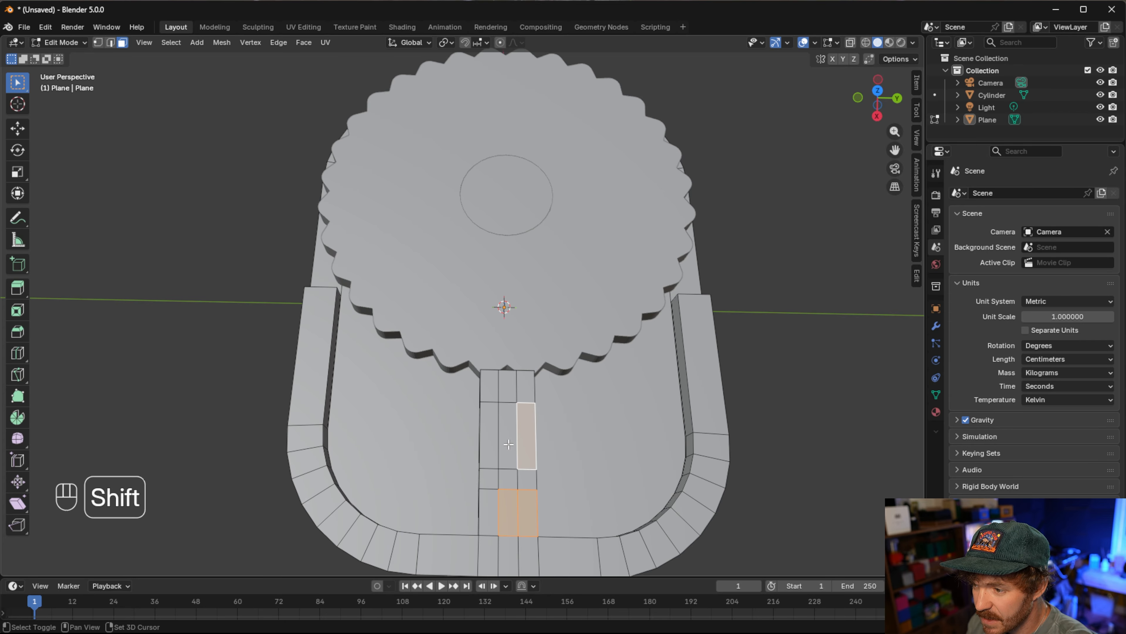
left_click(509, 445, "shift")
left_click(492, 444, "shift")
middle_click_drag(491, 444, 433, 447)
left_click(391, 447, "shift")
left_click(360, 473, "shift")
middle_click_drag(361, 473, 512, 454)
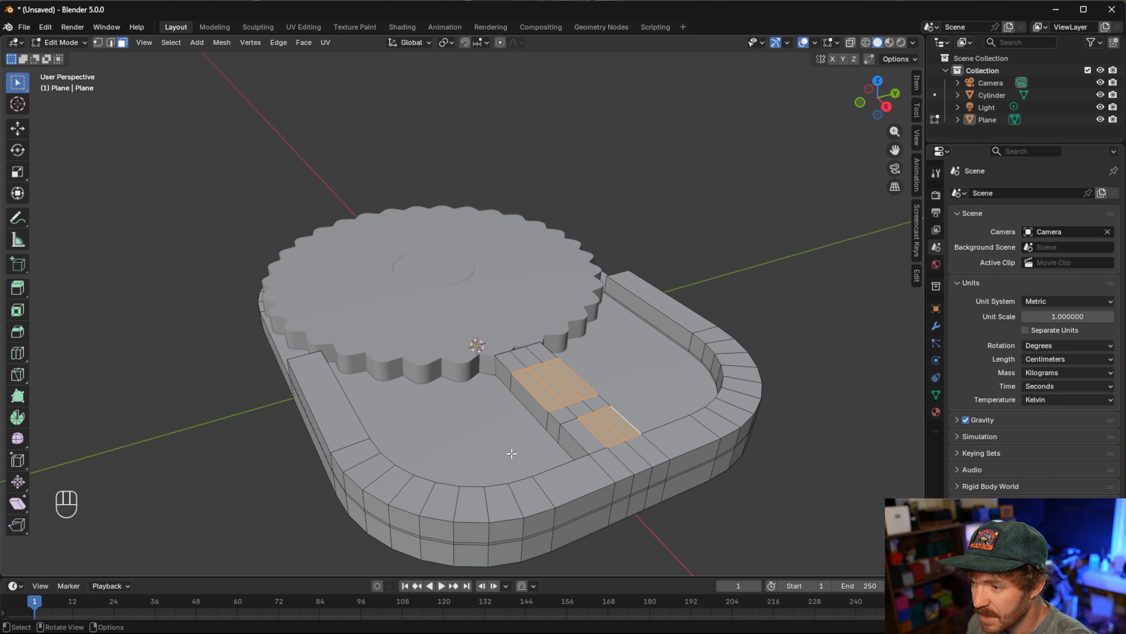
left_click(534, 398, "shift")
left_click(537, 396, "shift")
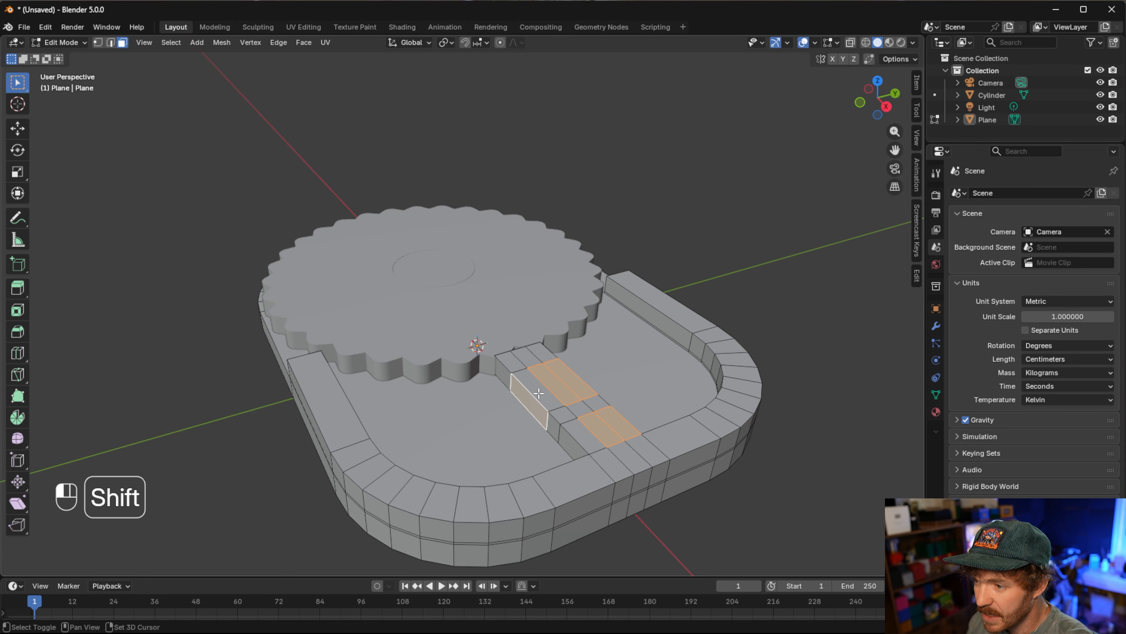
middle_click_drag(538, 393, 417, 398)
left_click(429, 389, "shift")
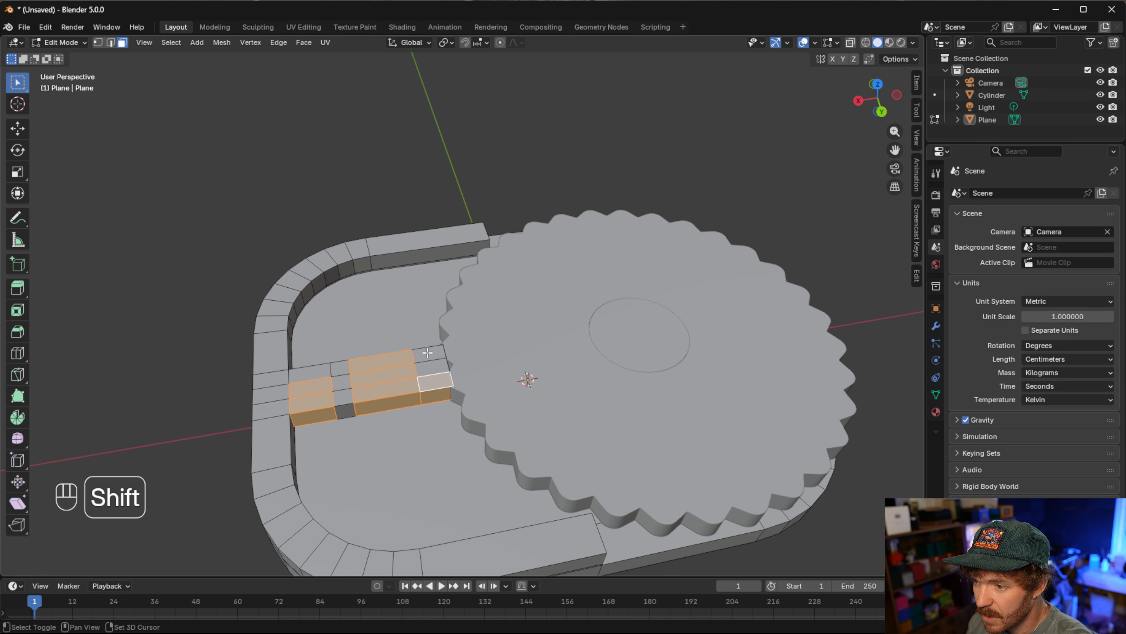
left_click(427, 352, "shift")
middle_click_drag(427, 352, 476, 421)
left_click(479, 396, "shift")
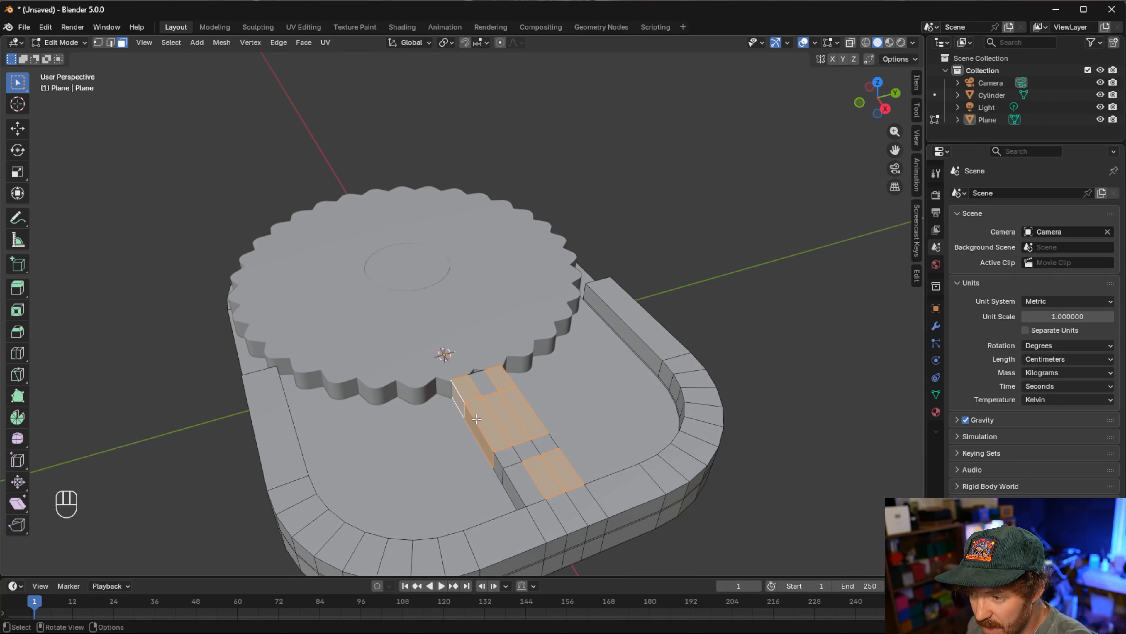
key("x")
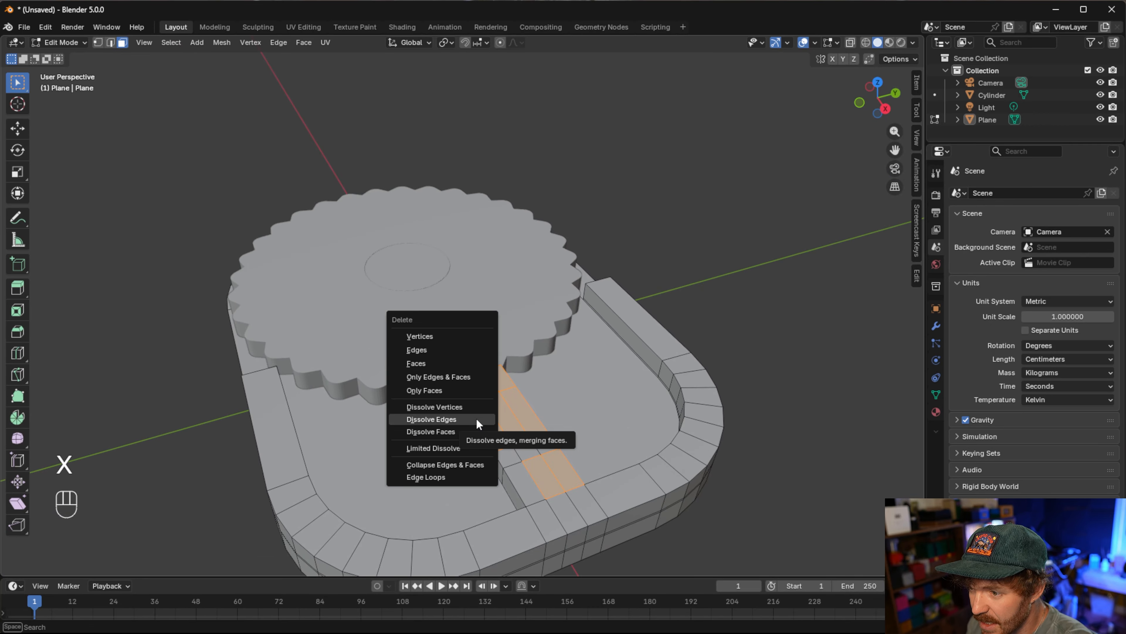
left_click(434, 364)
Delete the remaining lower faces of the arm's two outer columns at the tip and along the middle section
middle_click_drag(455, 390, 485, 369)
left_click(485, 370, "shift")
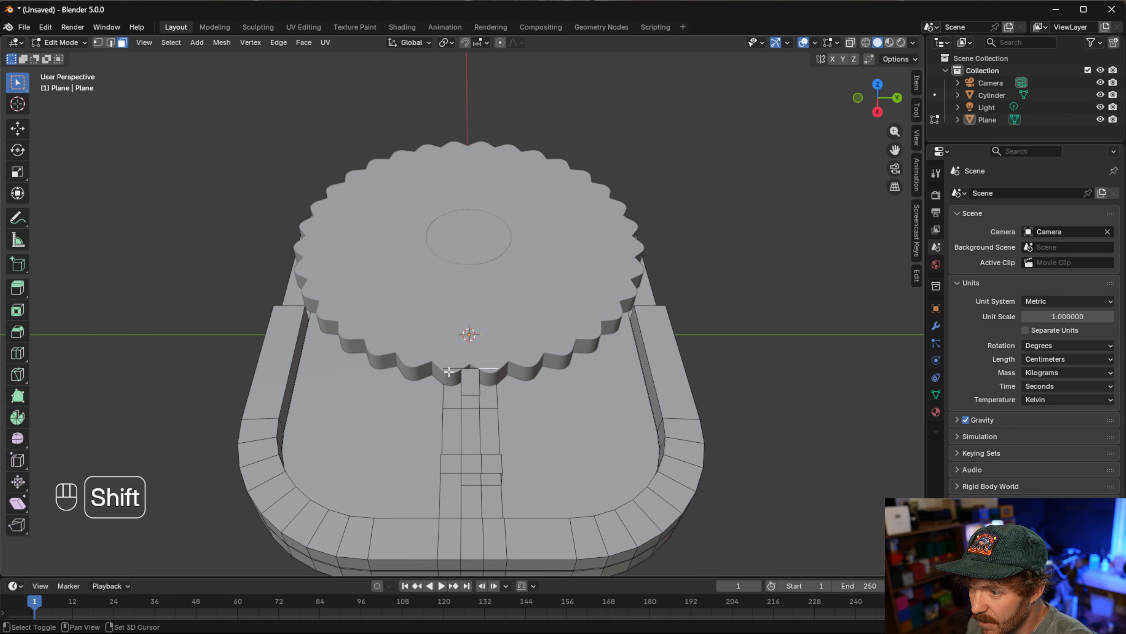
left_click(451, 405, "shift")
left_click(499, 406, "shift")
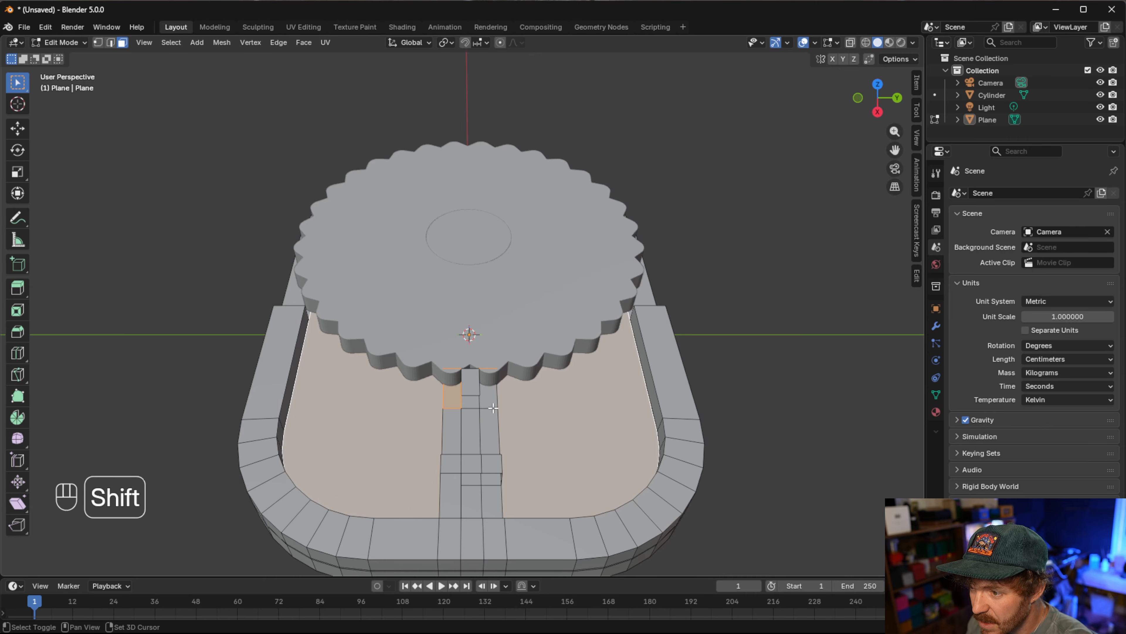
left_click(504, 406, "shift")
left_click(488, 397, "shift")
left_click(491, 426, "shift")
left_click(451, 433, "shift")
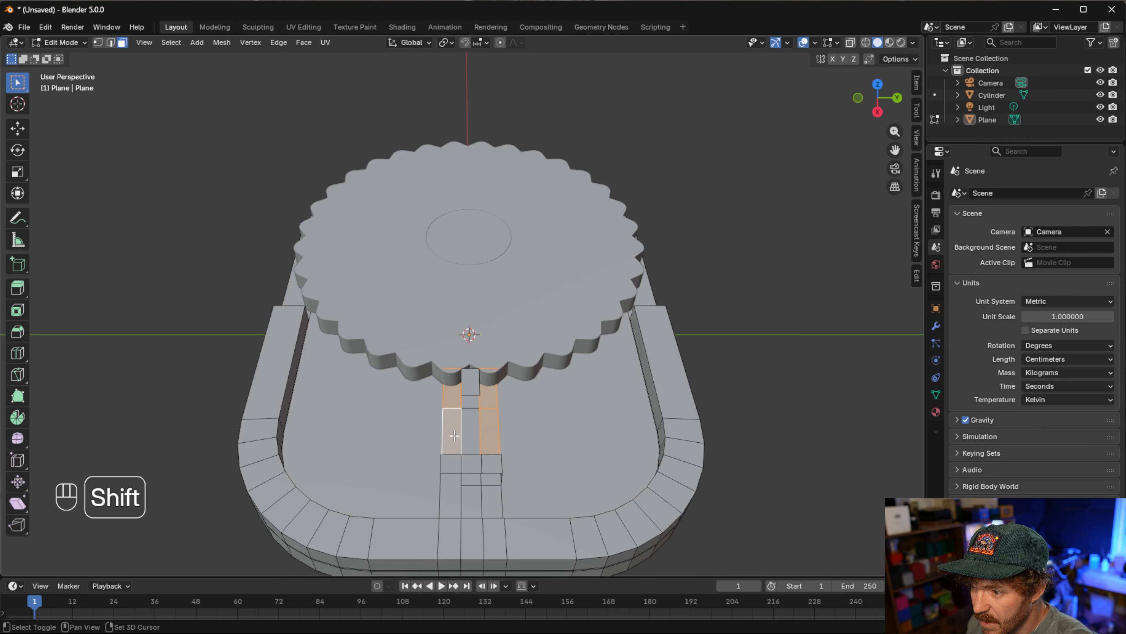
middle_click_drag(465, 491, 426, 440)
key("x")
left_click(482, 433)
Fill the open side walls of the arm's stepped section beside the rim with new faces
middle_click_drag(466, 396, 391, 444)
key("2")
scroll(417, 468, "up", 4)
left_click(375, 464)
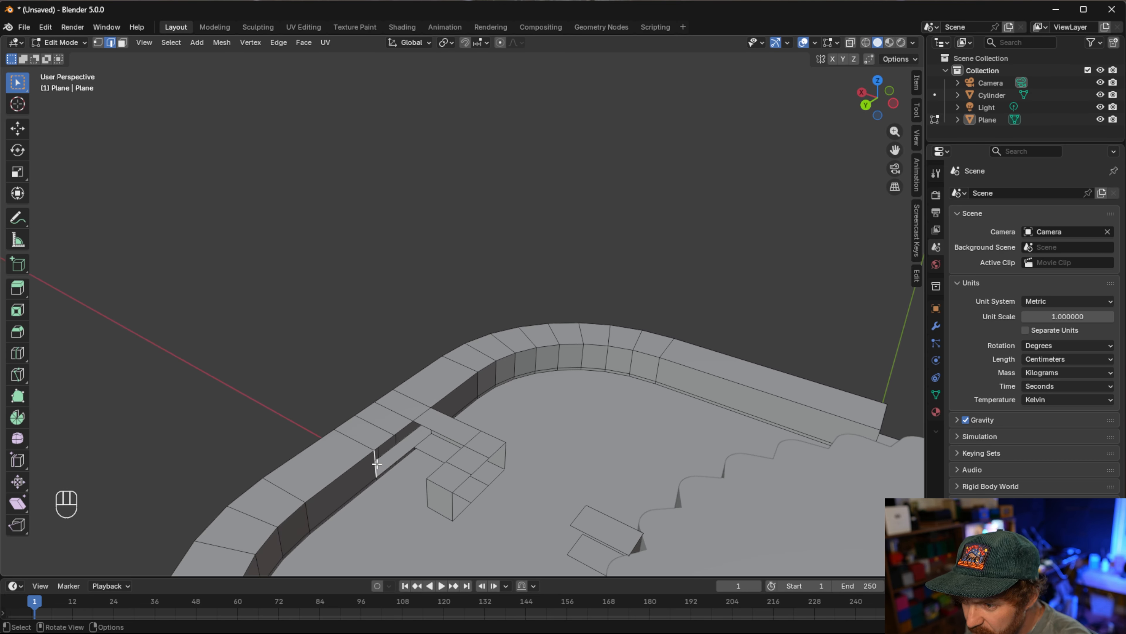
key("f")
key("f")
middle_click_drag(368, 460, 438, 484)
key("f")
key("f")
key("f")
middle_click_drag(528, 501, 499, 496)
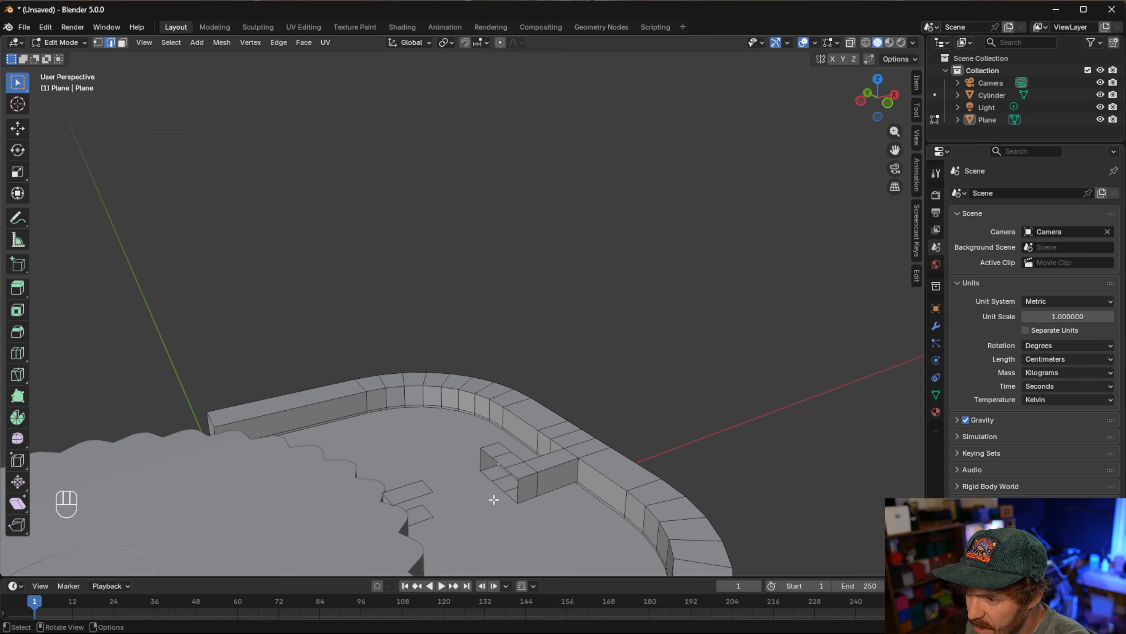
key("f")
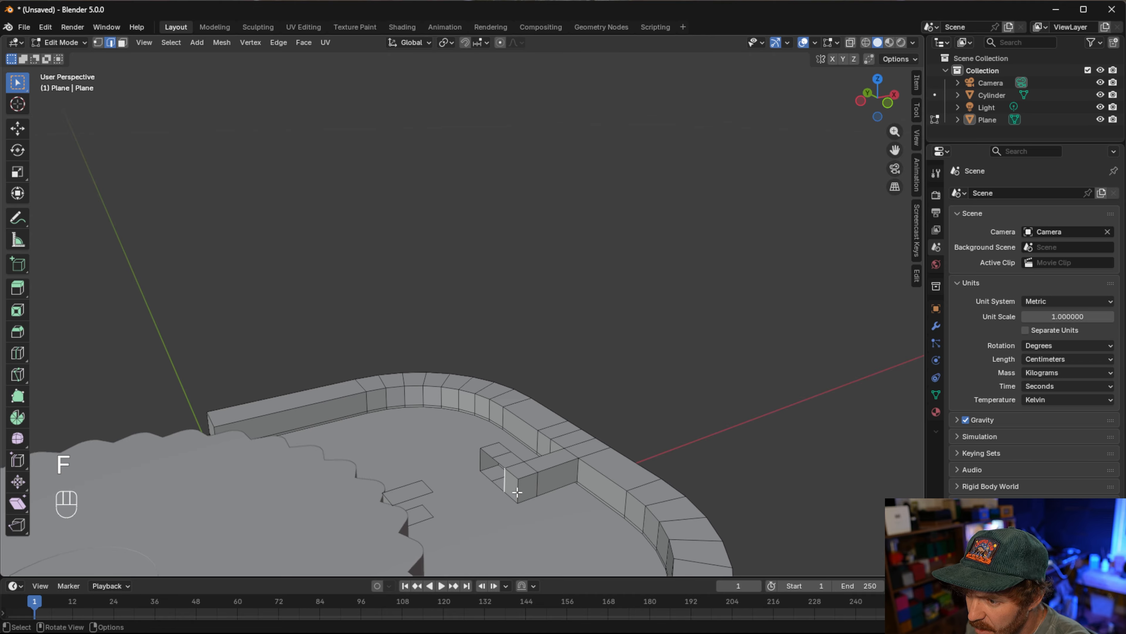
key("f")
Close the open side of the arm's tip block with a face between its upper and lower edges
middle_click_drag(517, 492, 525, 440)
left_click(495, 387)
left_click(517, 532, "shift")
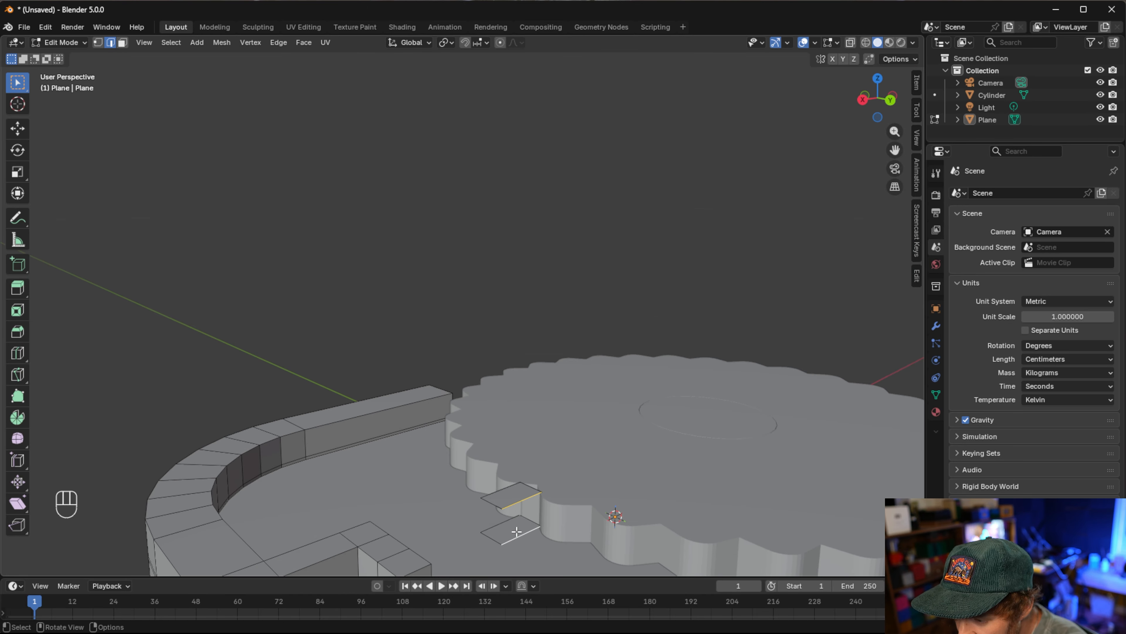
key("f")
Connect the arm's stepped section to the tip block beside the dial with filled slanted faces
middle_click_drag(517, 532, 399, 239)
middle_click_drag(397, 419, 233, 379)
left_click(459, 419)
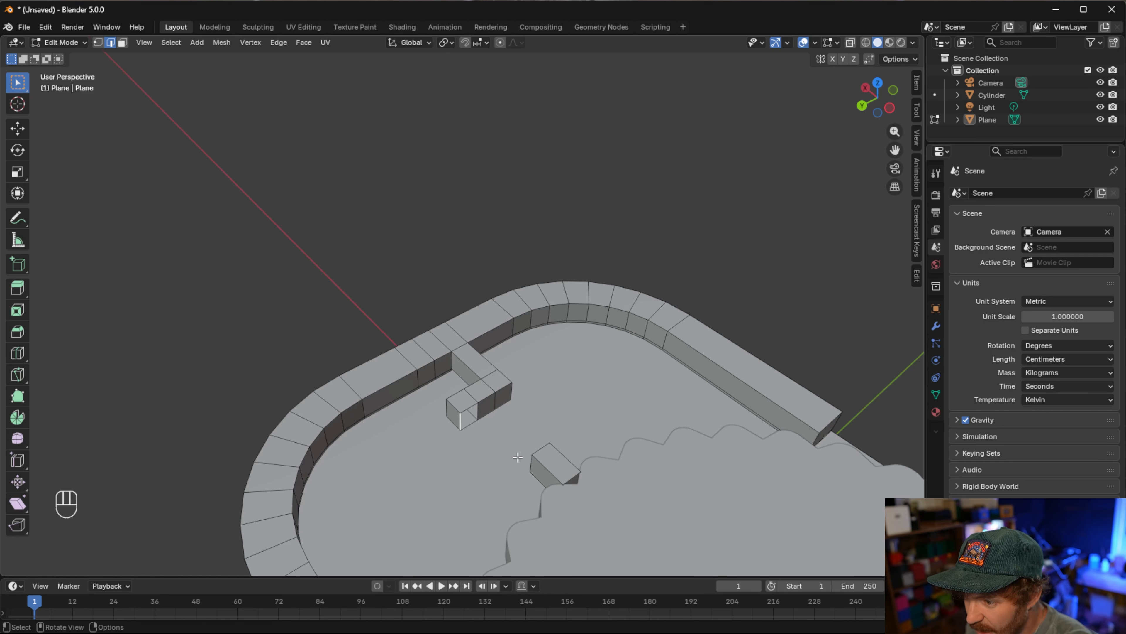
left_click(530, 465, "shift")
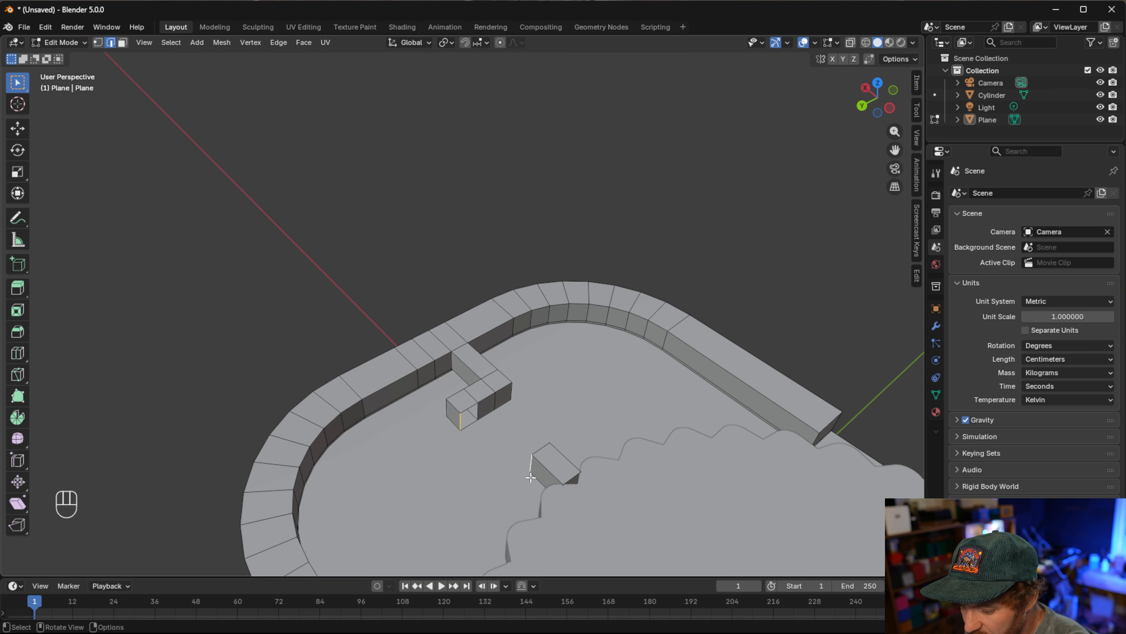
key("f")
middle_click_drag(530, 465, 320, 470)
key("f")
Examine the corner points of the arm's stepped section from above
middle_click_drag(391, 257, 508, 279, "shift")
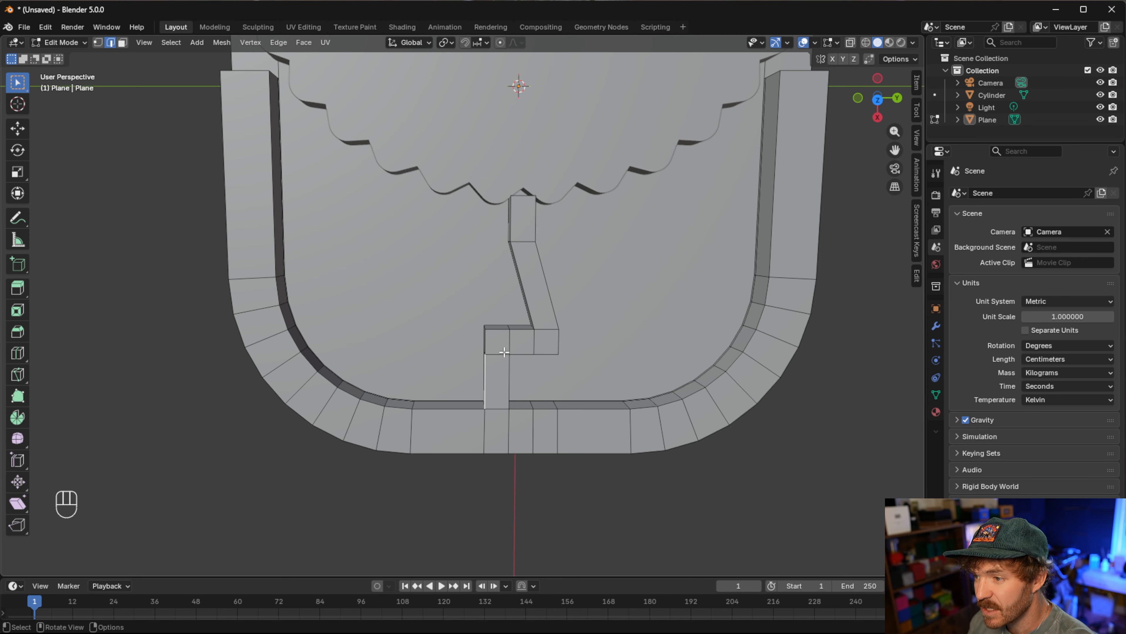
key("1")
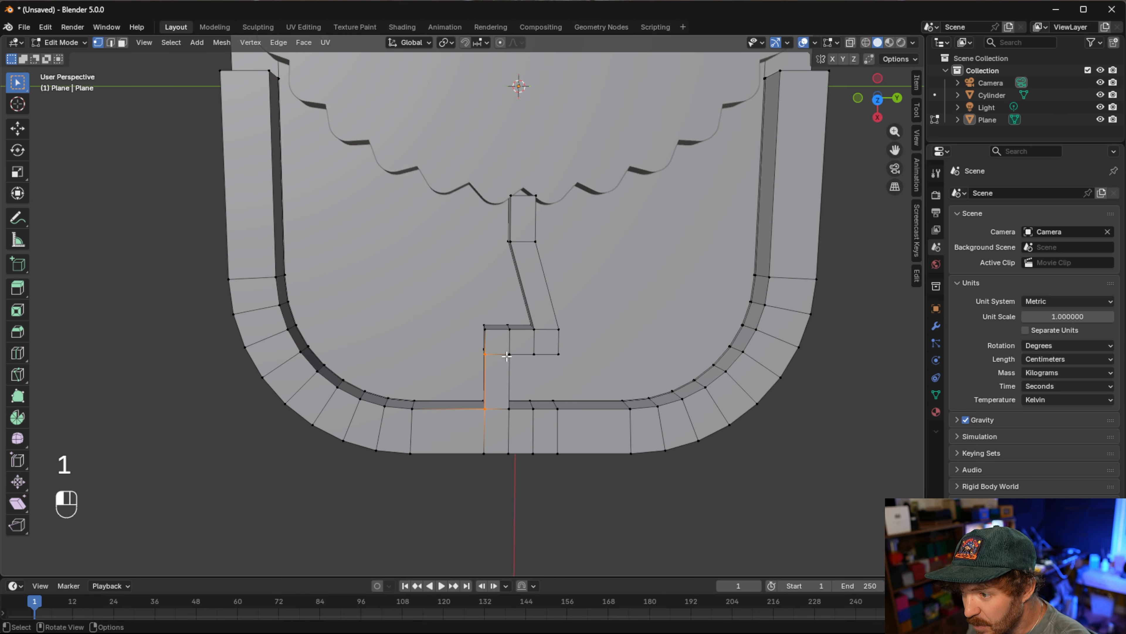
left_click(508, 353)
middle_click_drag(507, 353, 494, 368)
left_click(542, 349)
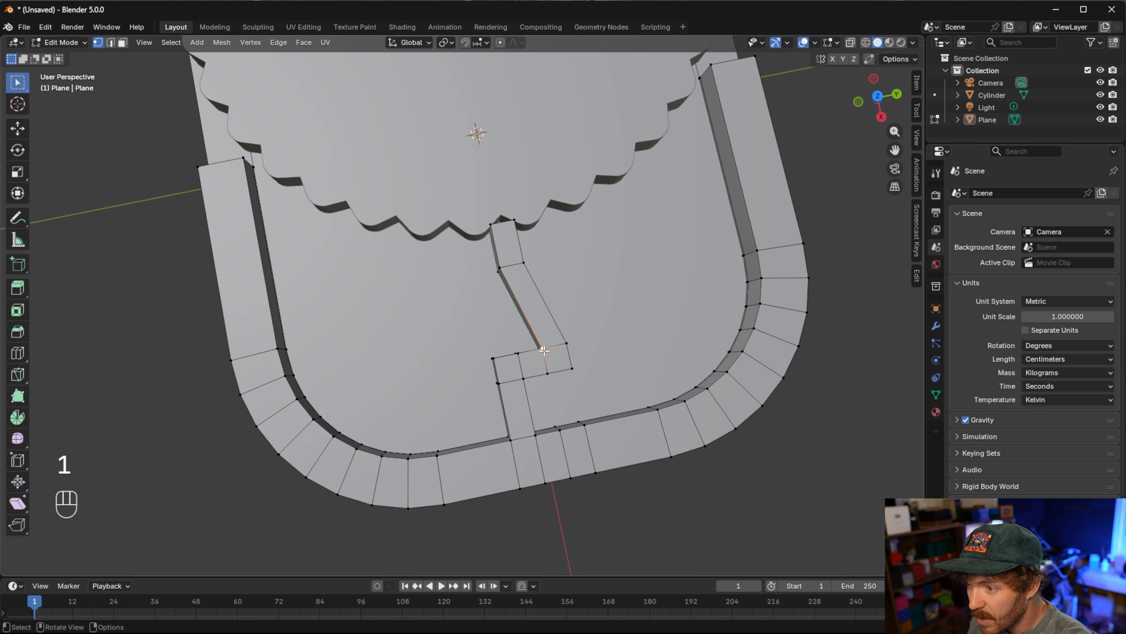
left_click(524, 377)
left_click(542, 348)
left_click(493, 358)
left_click(523, 378)
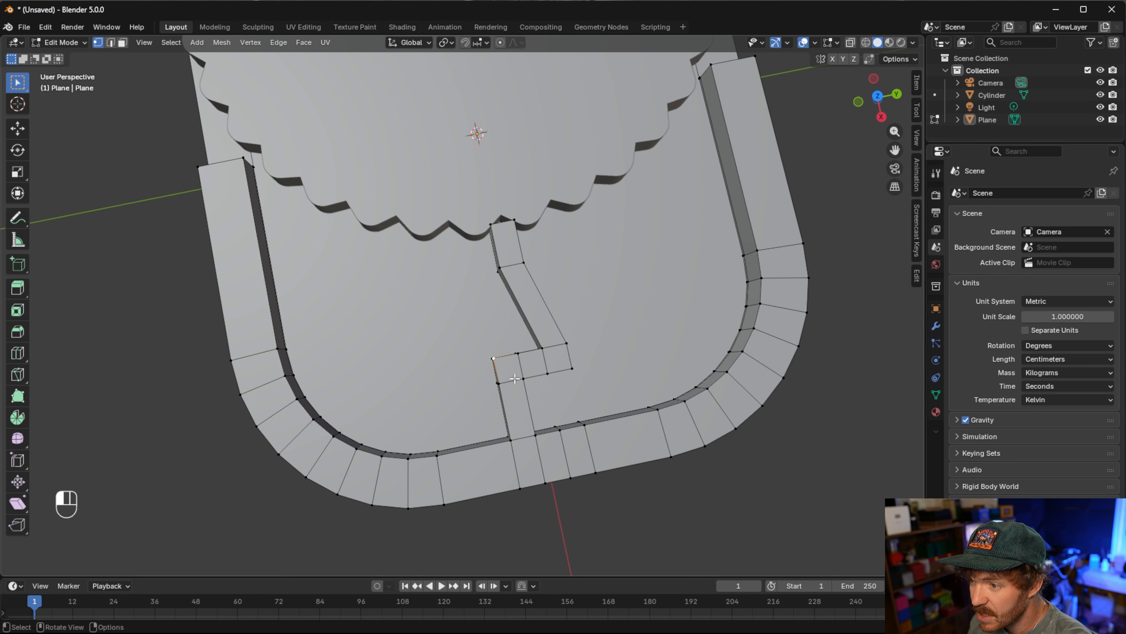
left_click(572, 368)
middle_click_drag(521, 373, 525, 426)
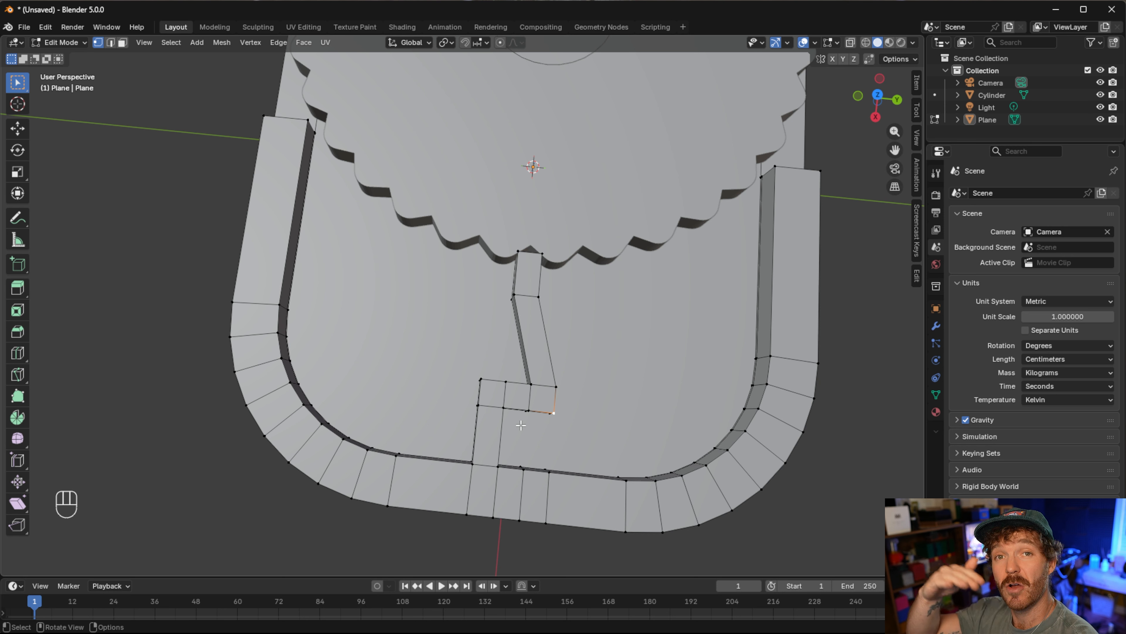
scroll(521, 425, "down", 3)
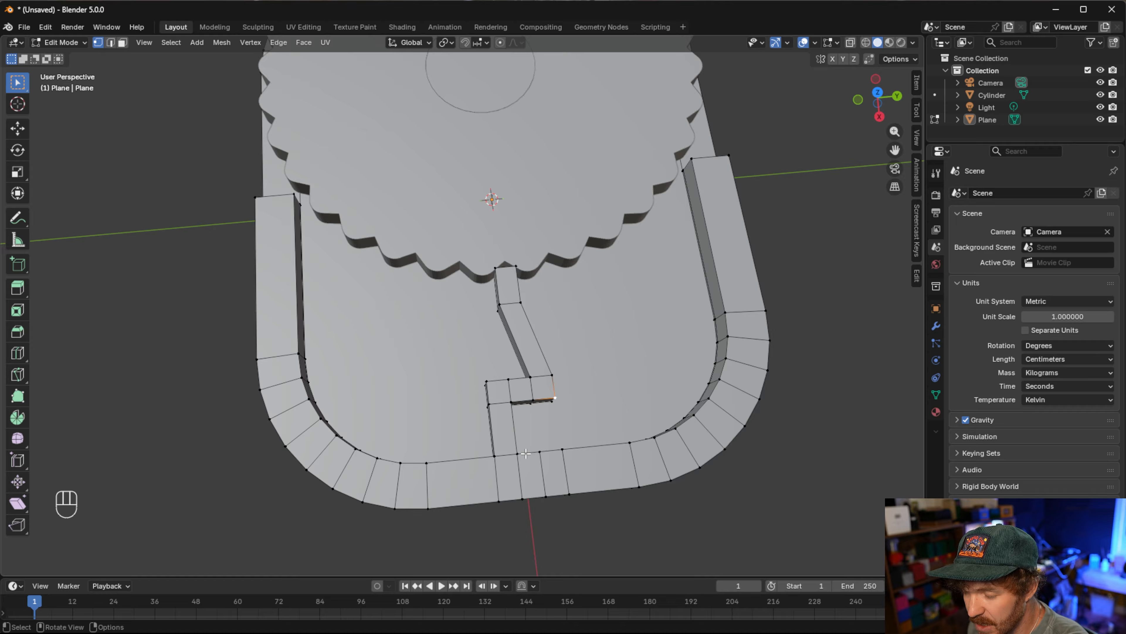
Bevel the vertical corner edges of the arm's stepped section into smooth S-shaped curves
key("2")
middle_click_drag(521, 425, 636, 397)
key("ctrl+b")
key("Tab")
mouse_move(541, 346)
middle_mouse_down()
mouse_move(429, 349)
mouse_move(542, 336)
mouse_move(540, 345)
middle_mouse_up()
middle_click_drag(437, 374, 390, 376)
middle_click_drag(466, 335, 478, 183)
Round the two vertical edges at the arm's tip with an 8-segment bevel about 0.0896 cm wide, hiding the dial only while selecting them
key("Tab")
left_click(503, 164)
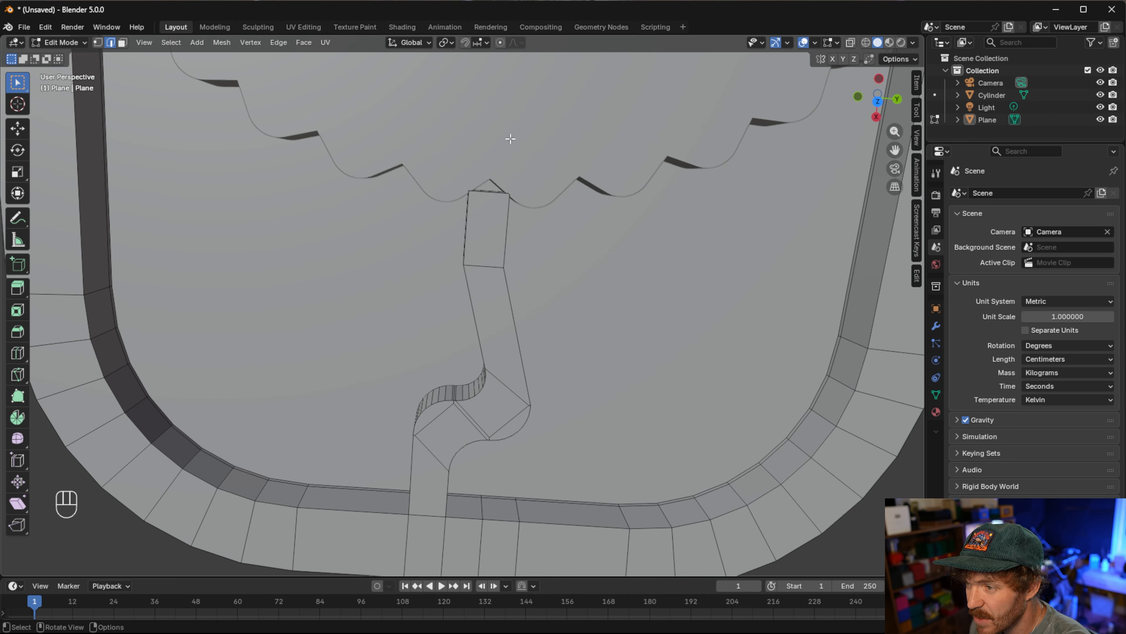
left_click(1100, 95)
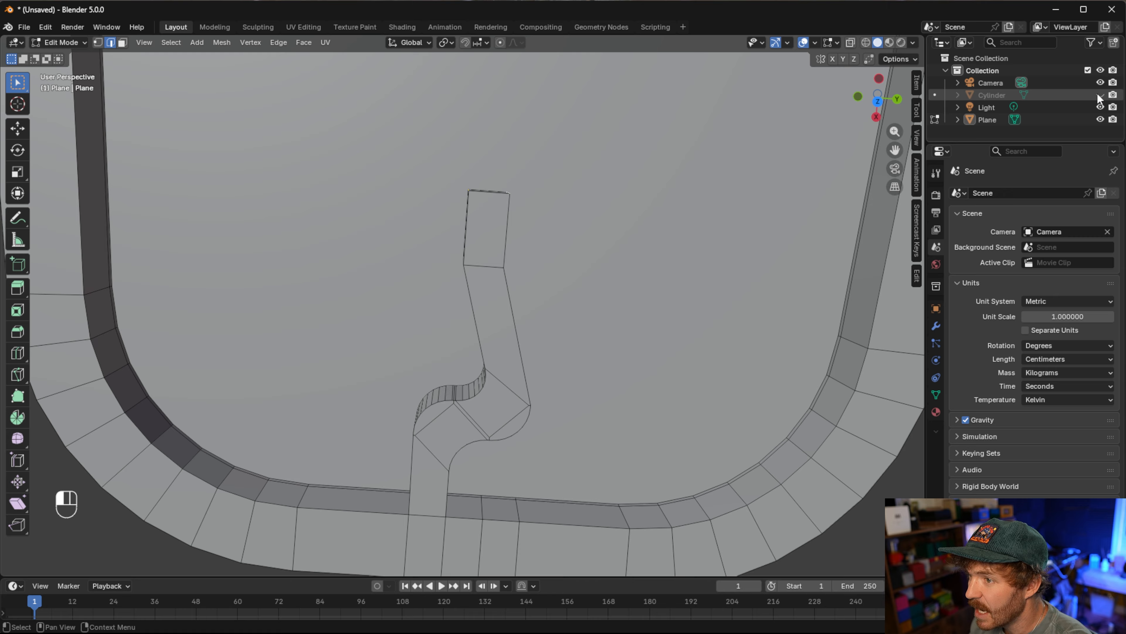
mouse_move(549, 208)
middle_mouse_down()
mouse_move(541, 239)
mouse_move(546, 217)
middle_mouse_up()
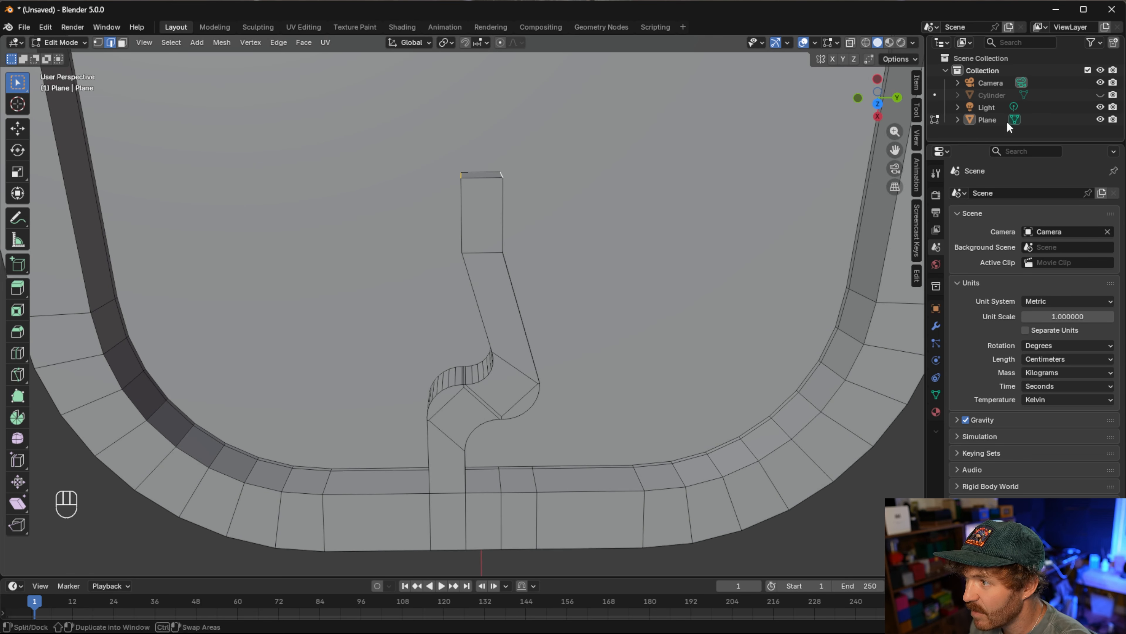
left_click(1100, 95)
middle_click_drag(439, 235, 435, 241)
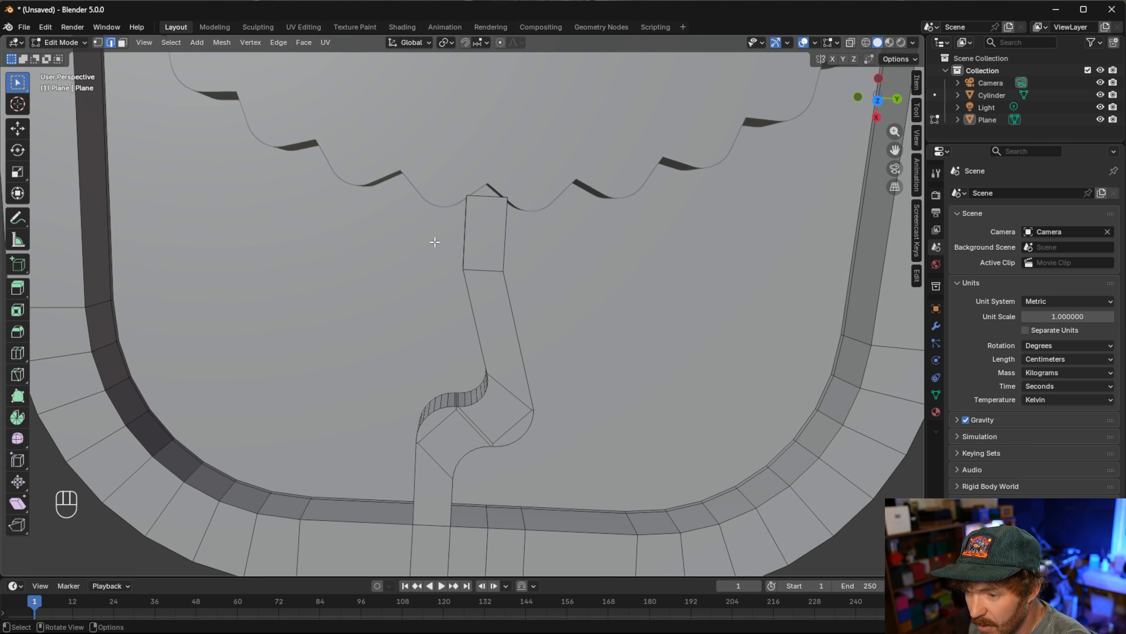
key("ctrl+b")
left_click(422, 271)
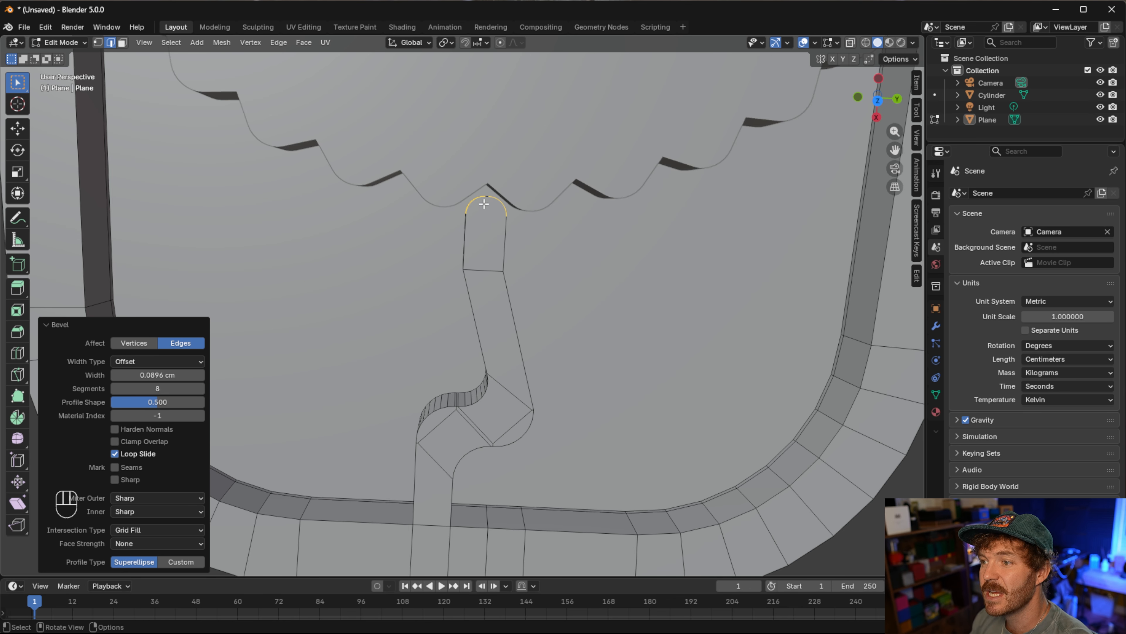
scroll(671, 196, "down", 8)
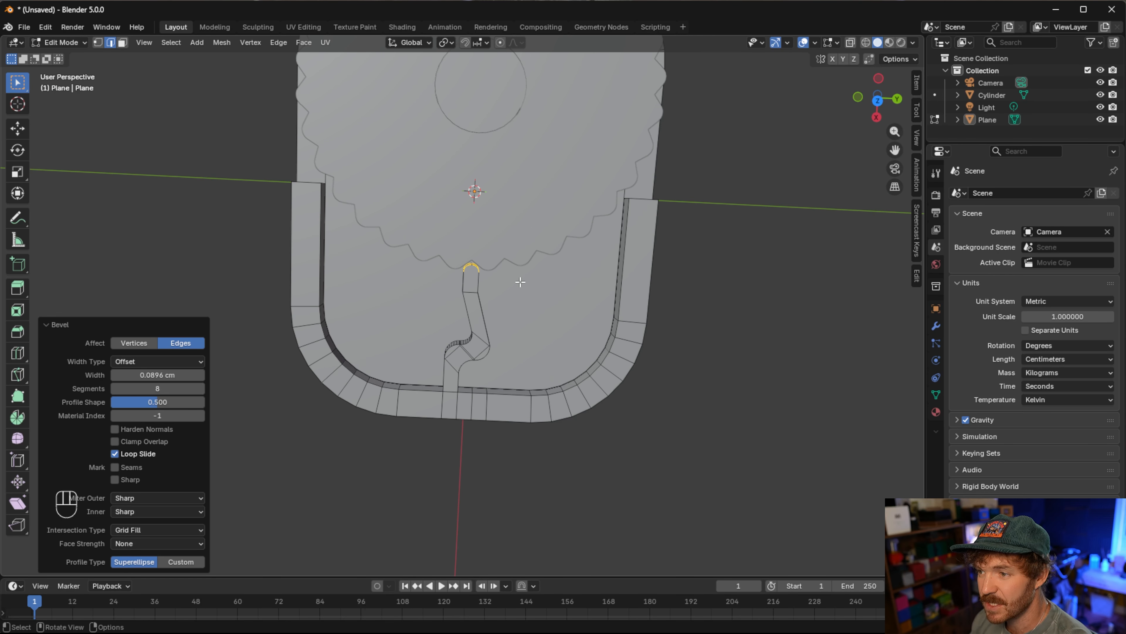
key("Tab")
middle_click_drag(558, 307, 547, 271)
scroll(487, 249, "up", 3)
left_click(425, 205)
key("Tab")
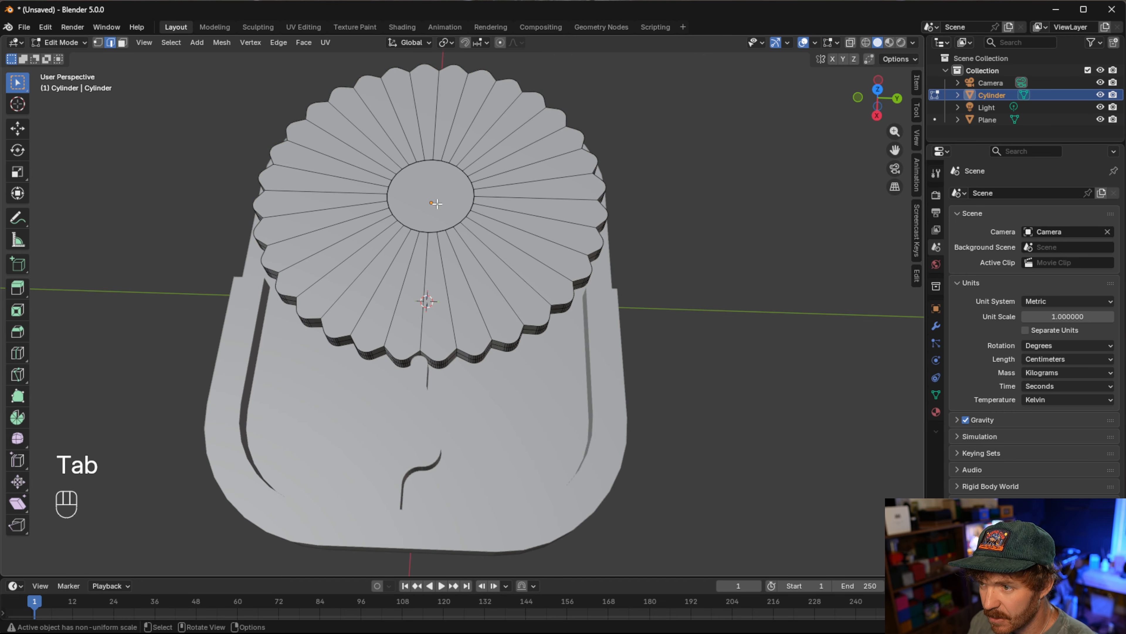
key("Tab")
left_click(438, 203)
key("Tab")
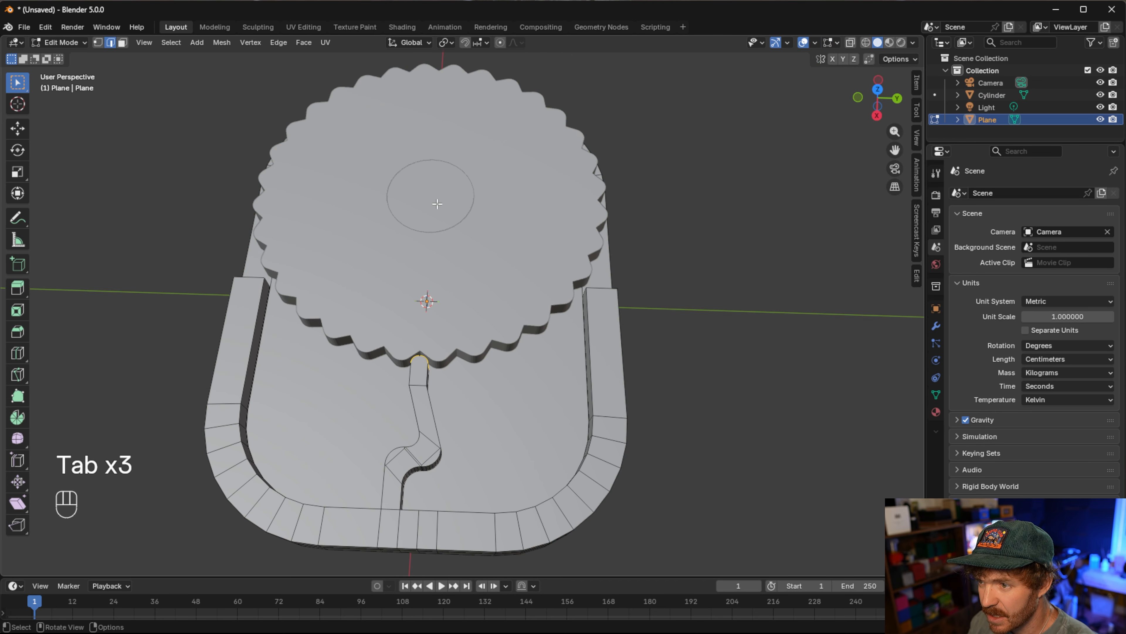
key("Tab")
Separate the linked central cylinder from the toothed dial into its own object
left_click(454, 188)
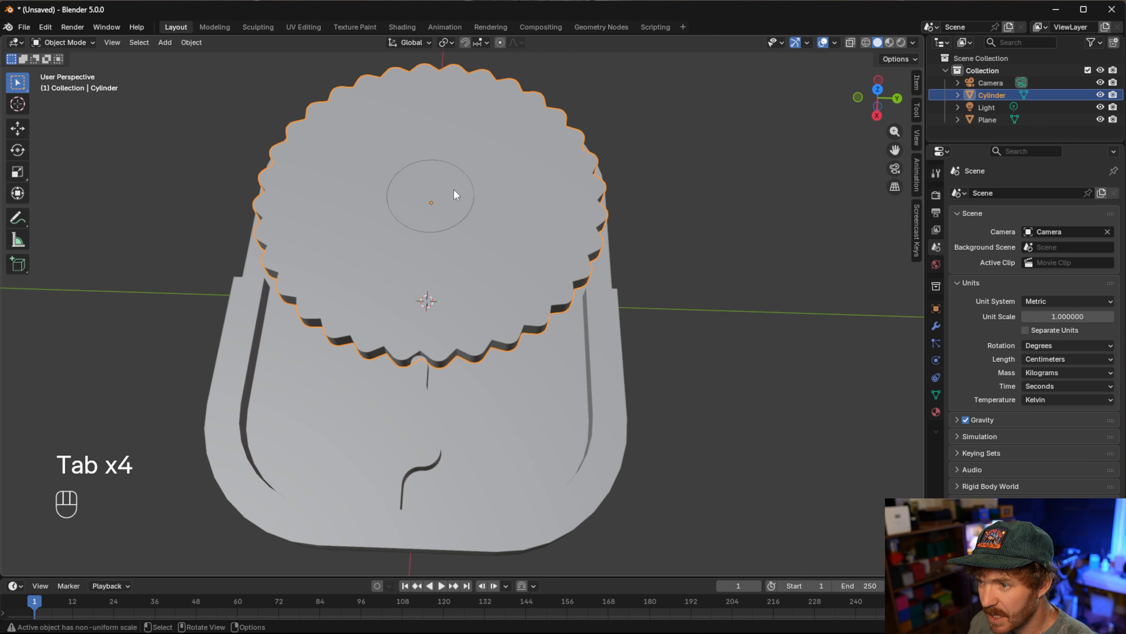
key("Tab")
key("3")
key("l")
key("p")
left_click(661, 188)
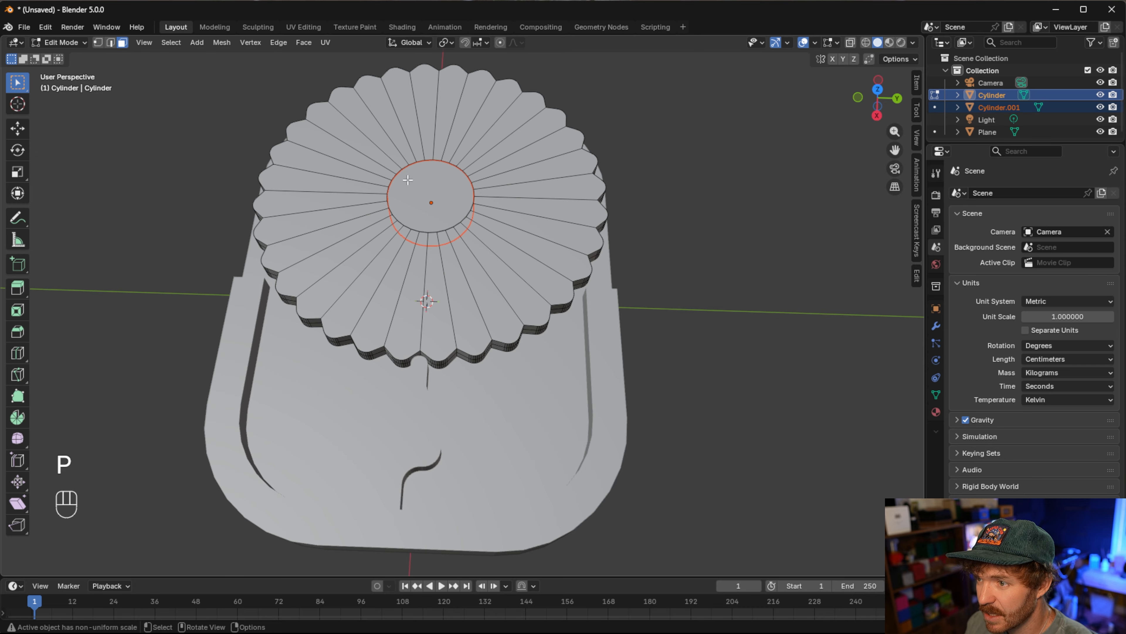
Rename the separated central cylinder object as pin
key("grave")
left_click(710, 189)
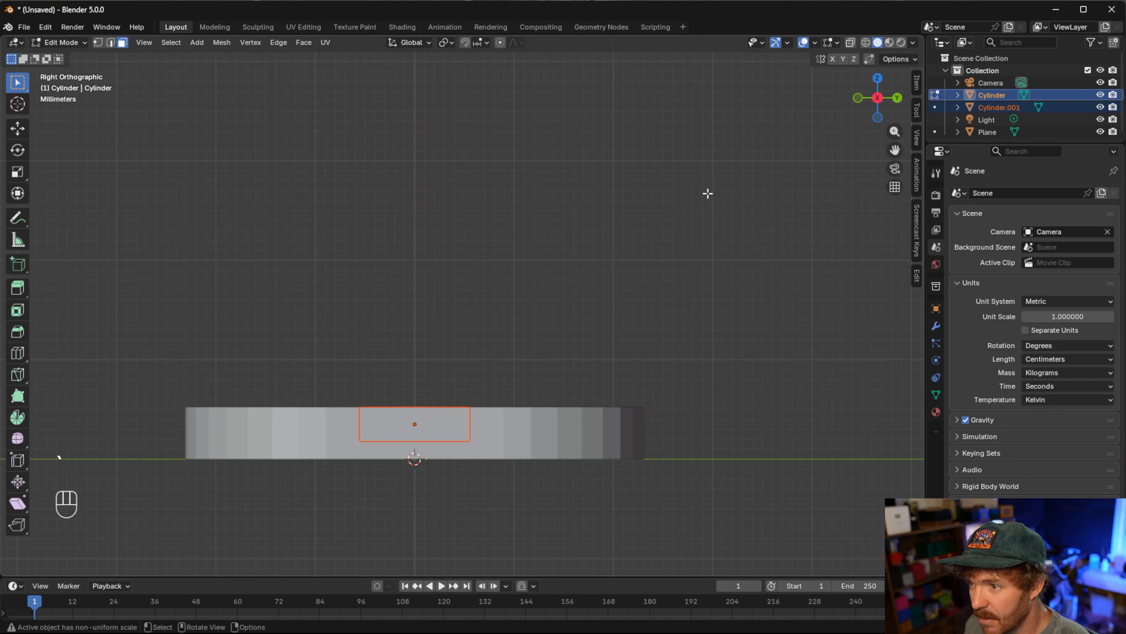
key("Tab")
middle_click_drag(566, 284, 496, 348)
left_click(429, 192)
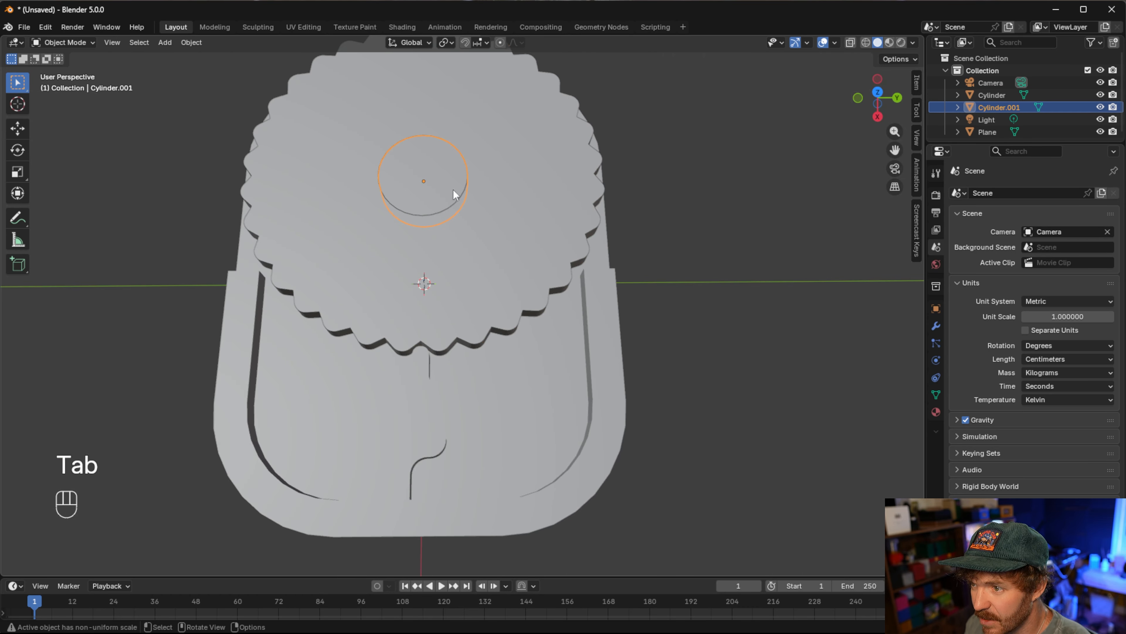
double_click(1006, 108)
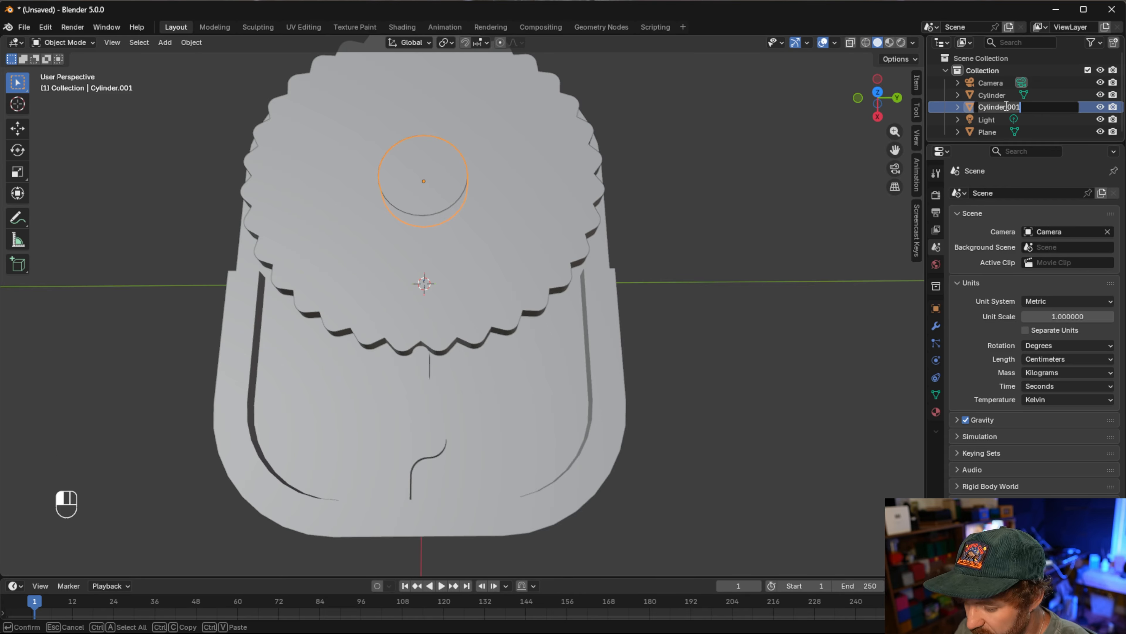
type("pin")
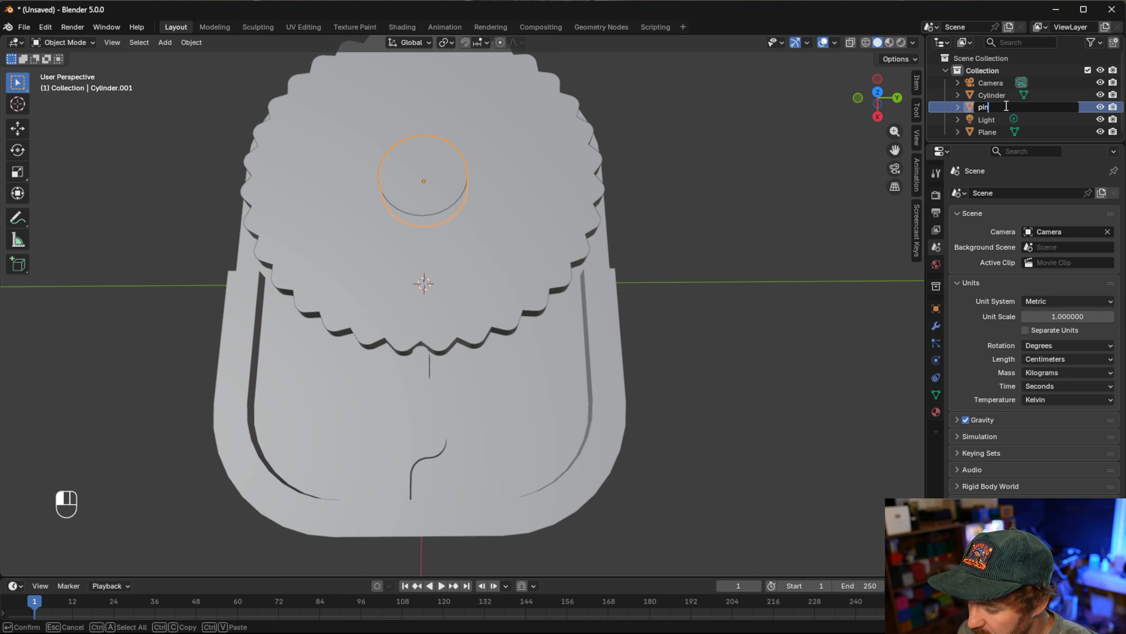
key("Return")
left_click(755, 226)
Inset the pin's top face with a thickness of about 19.82 cm
scroll(412, 158, "up", 1)
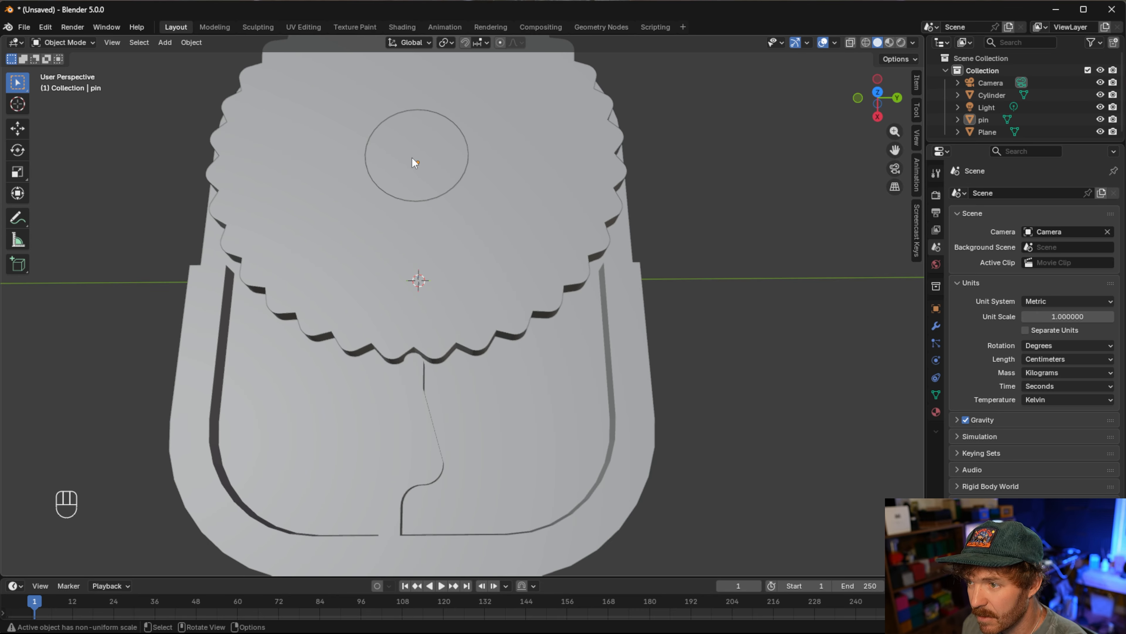
left_click(412, 158)
key("Tab")
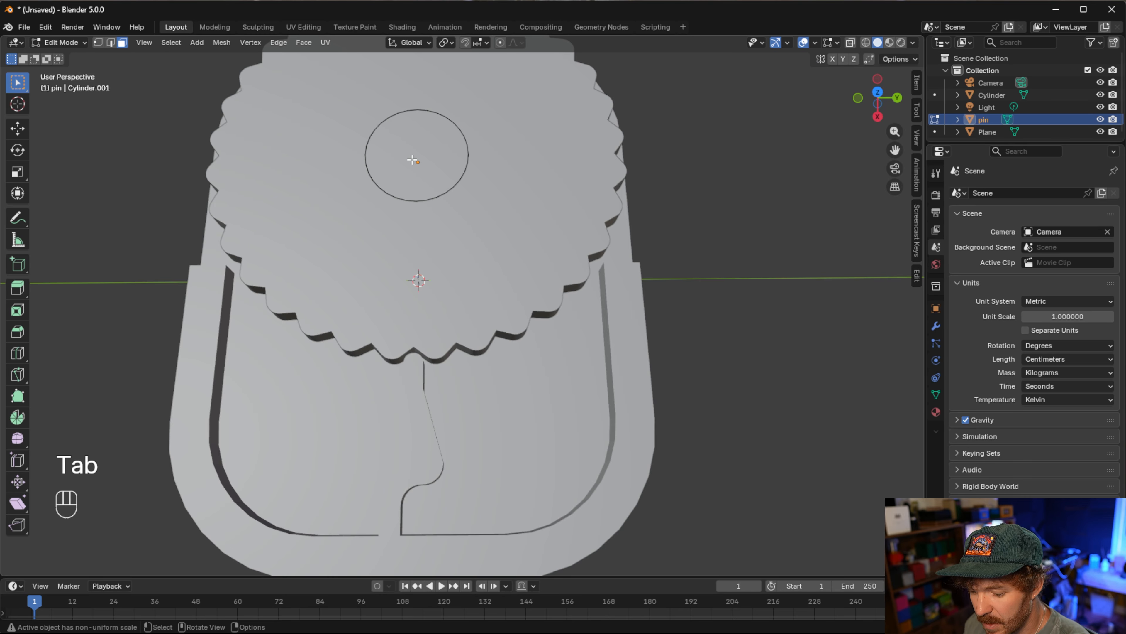
key("3")
left_click(412, 160)
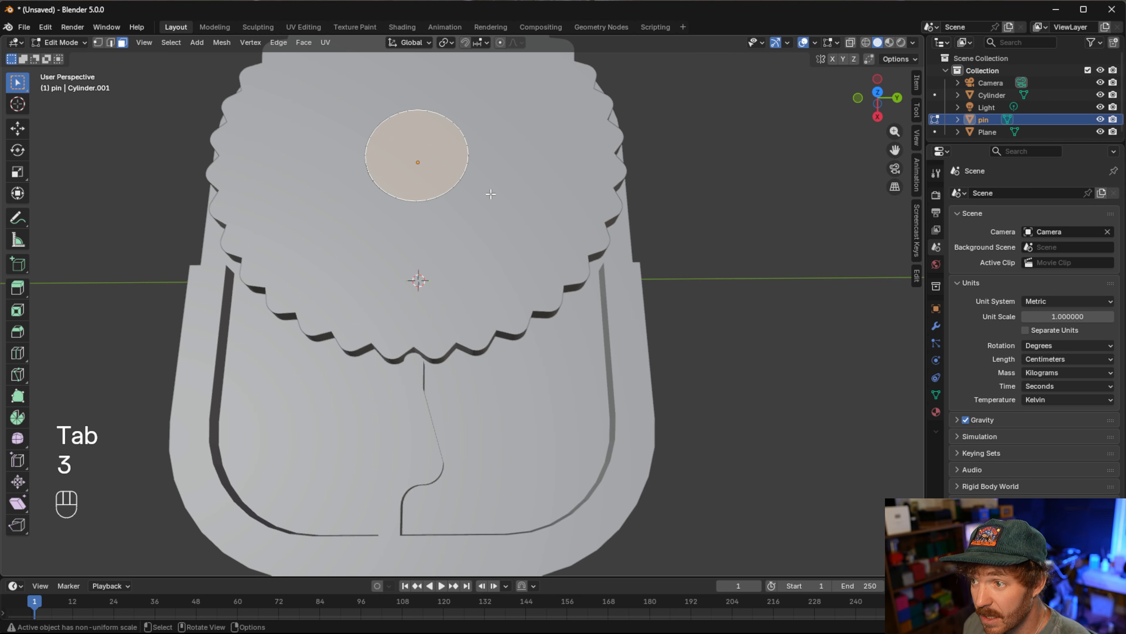
key("i")
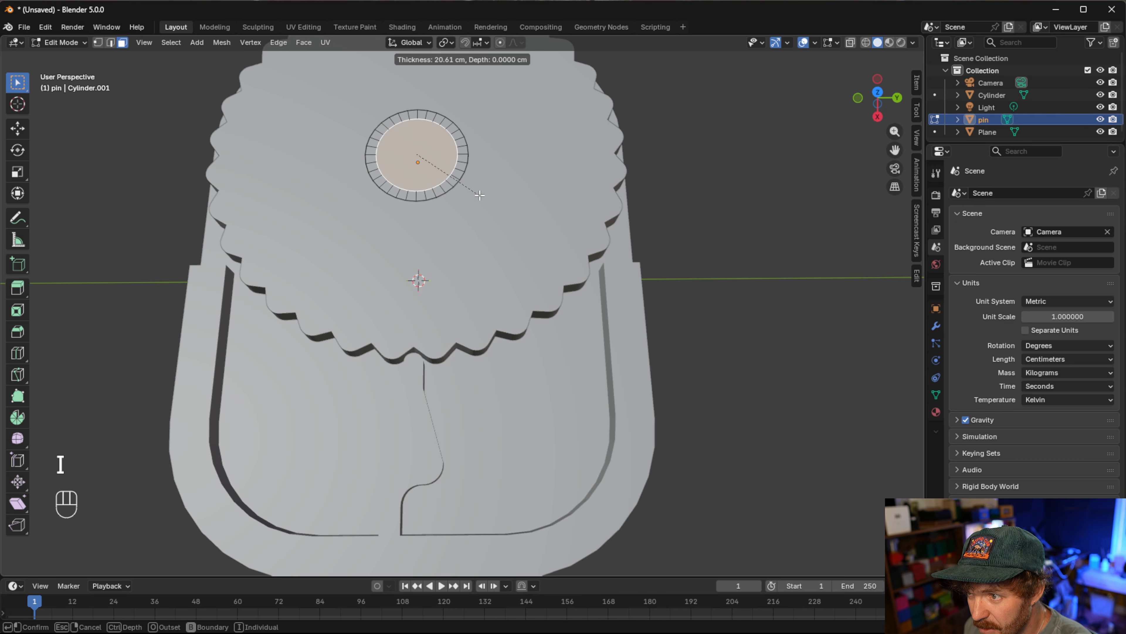
left_click(477, 192)
Extrude the pin's inset top face downward about 0.109 cm to hollow it
middle_click_drag(477, 192, 465, 135)
key("e")
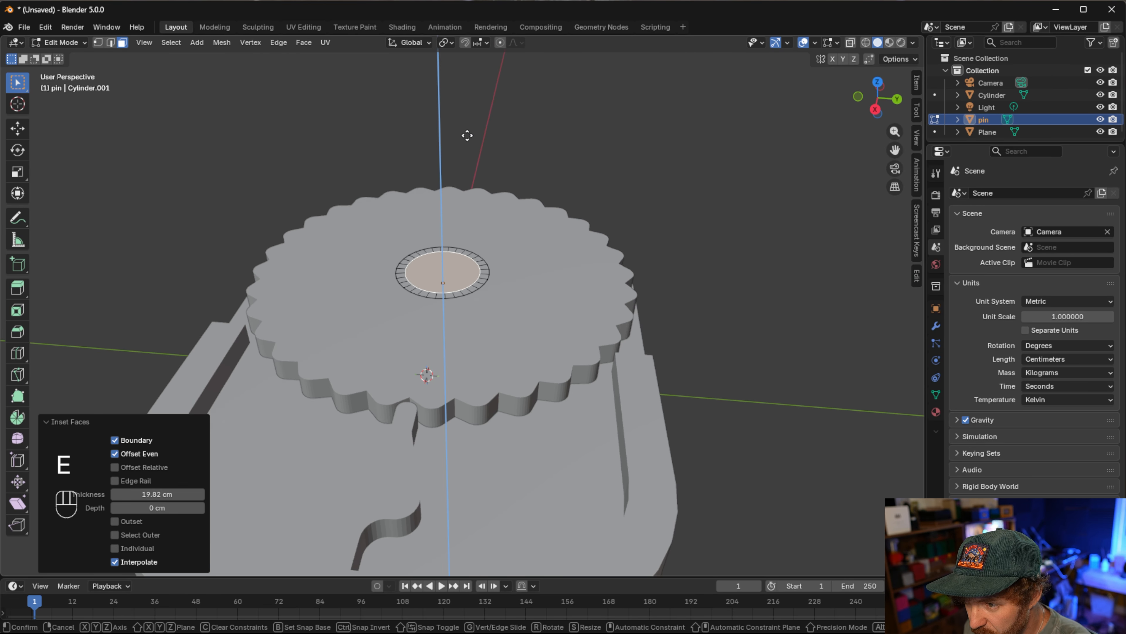
left_click(460, 144)
scroll(443, 248, "up", 3)
middle_click_drag(421, 289, 429, 278)
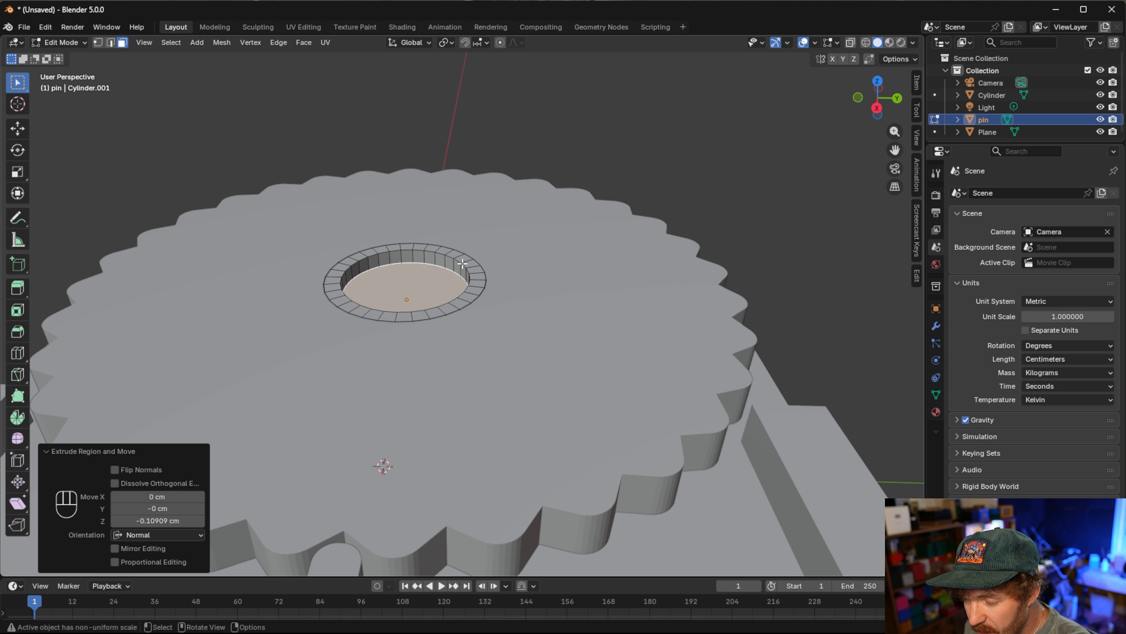
Duplicate the ring of inner wall faces in the pin's recess and raise the copy vertically above the dial
left_click(428, 259)
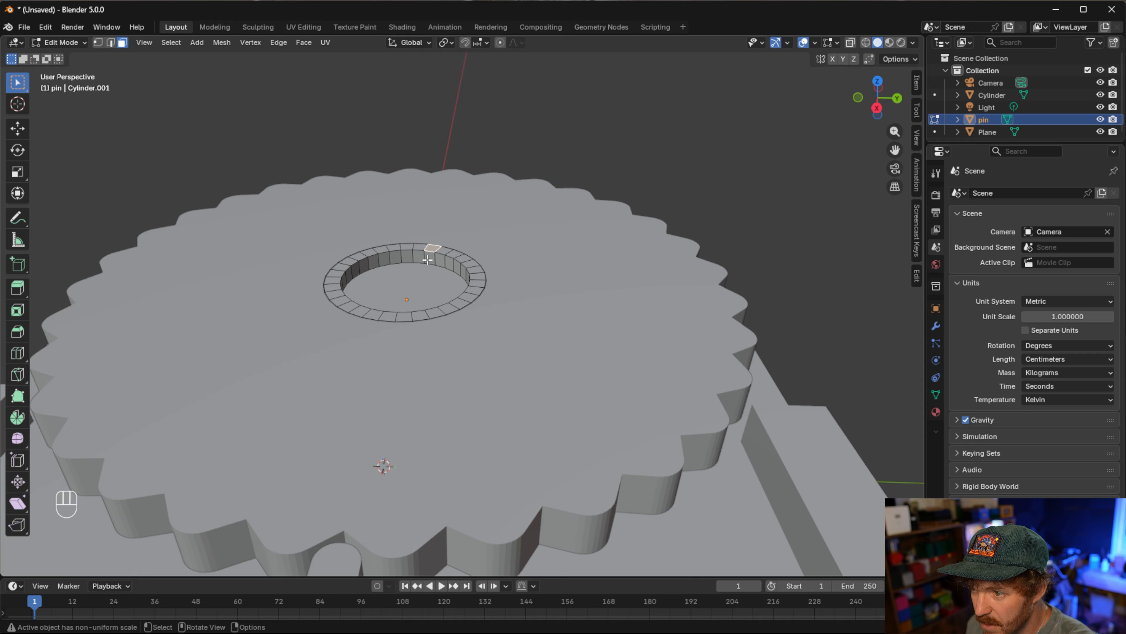
left_click(430, 269)
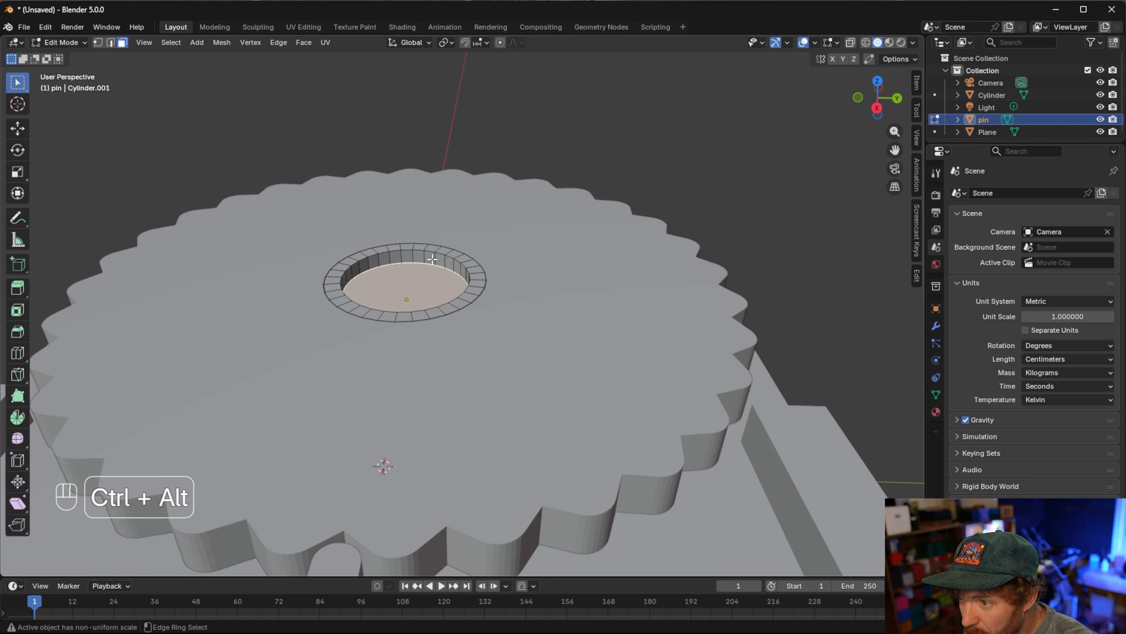
left_click(427, 267, "ctrl+alt")
key("shift+d")
key("z")
left_click(426, 199)
Extrude the upper edge loop of the duplicated wall ring above the pin
middle_click_drag(426, 222, 437, 221)
key("2")
left_click(373, 237, "alt")
key("e")
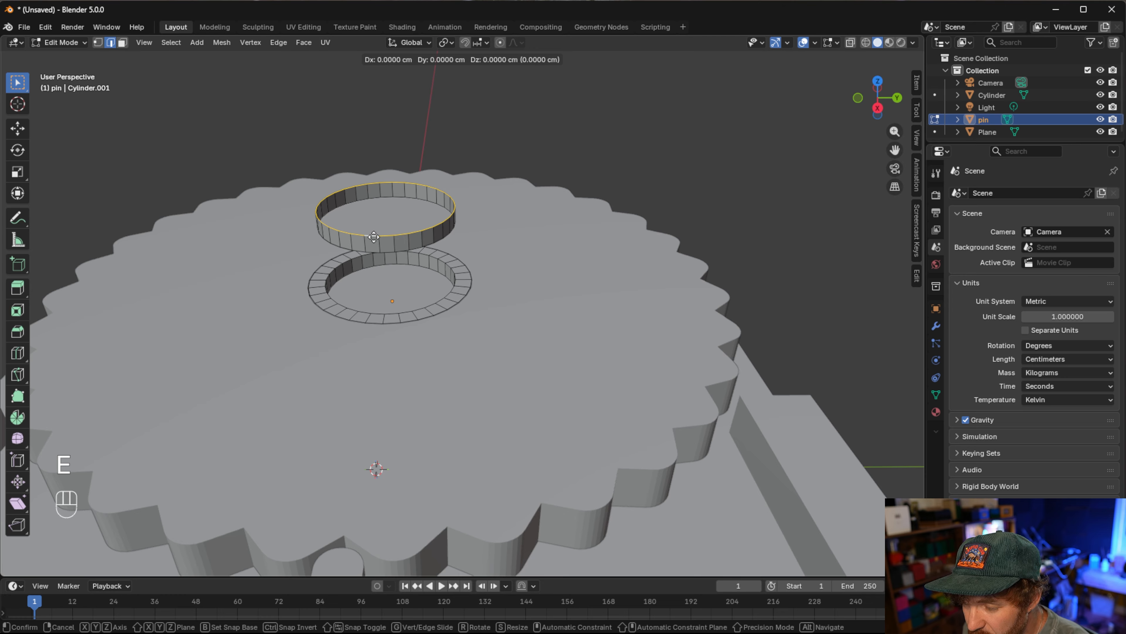